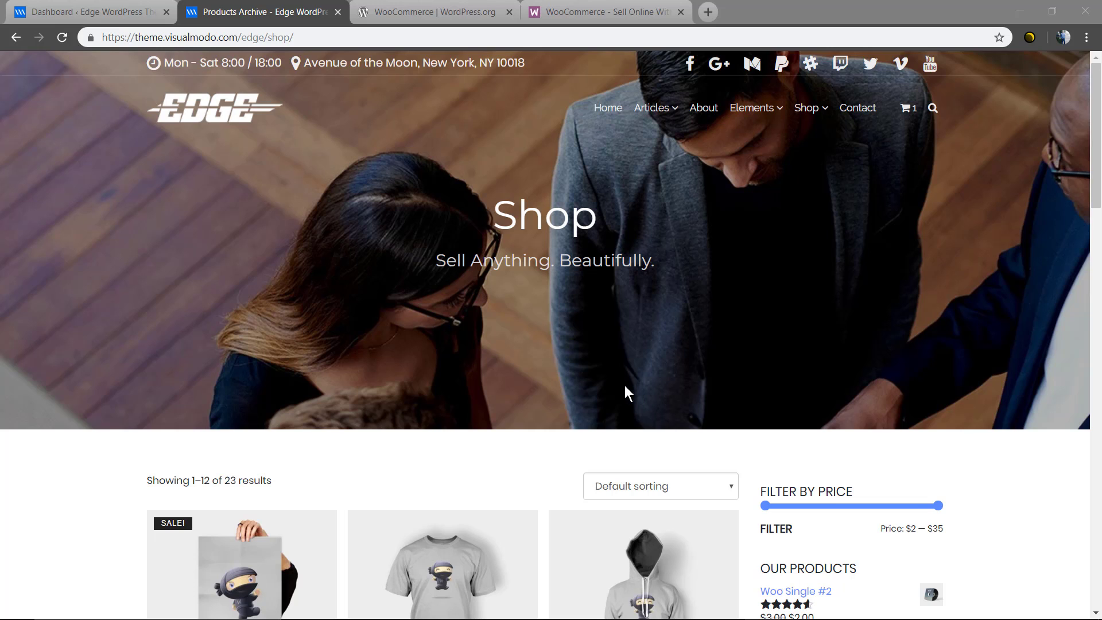
- Add the $20.00 Ninja Silhouette shirt to the cart and view the two-item cart
scroll(344, 374, "down", 5)
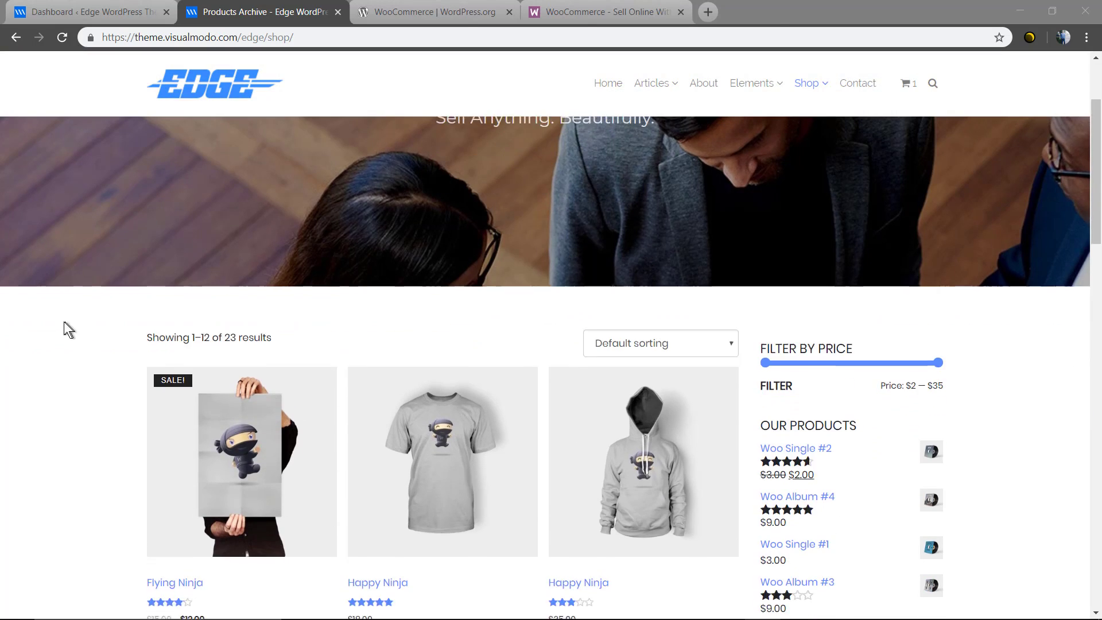
scroll(50, 296, "down", 6)
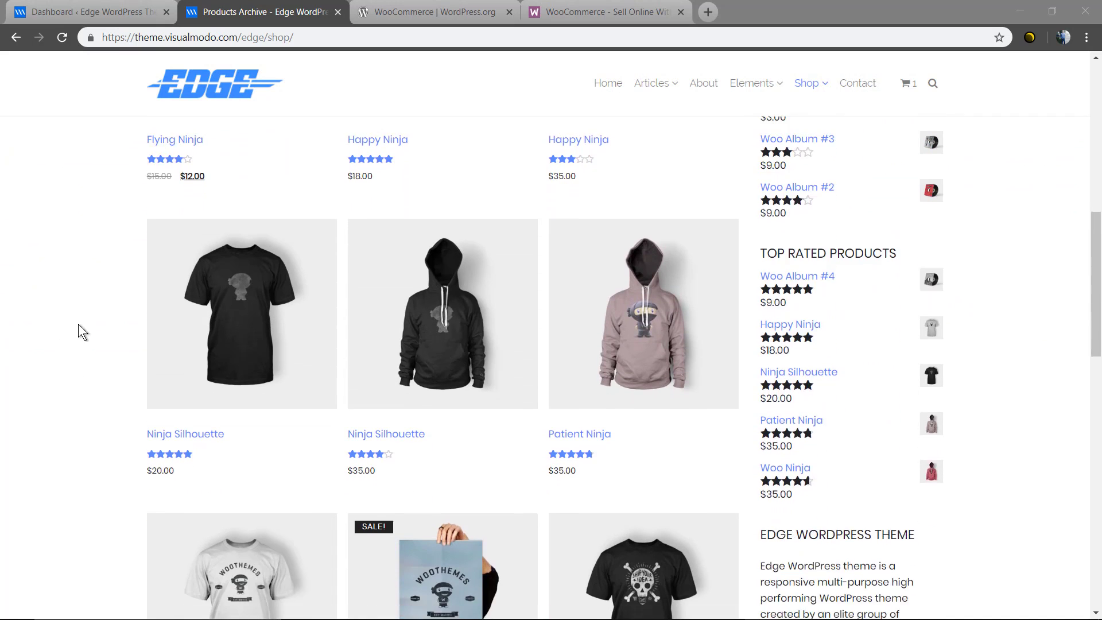
left_click(204, 276)
scroll(88, 301, "down", 1)
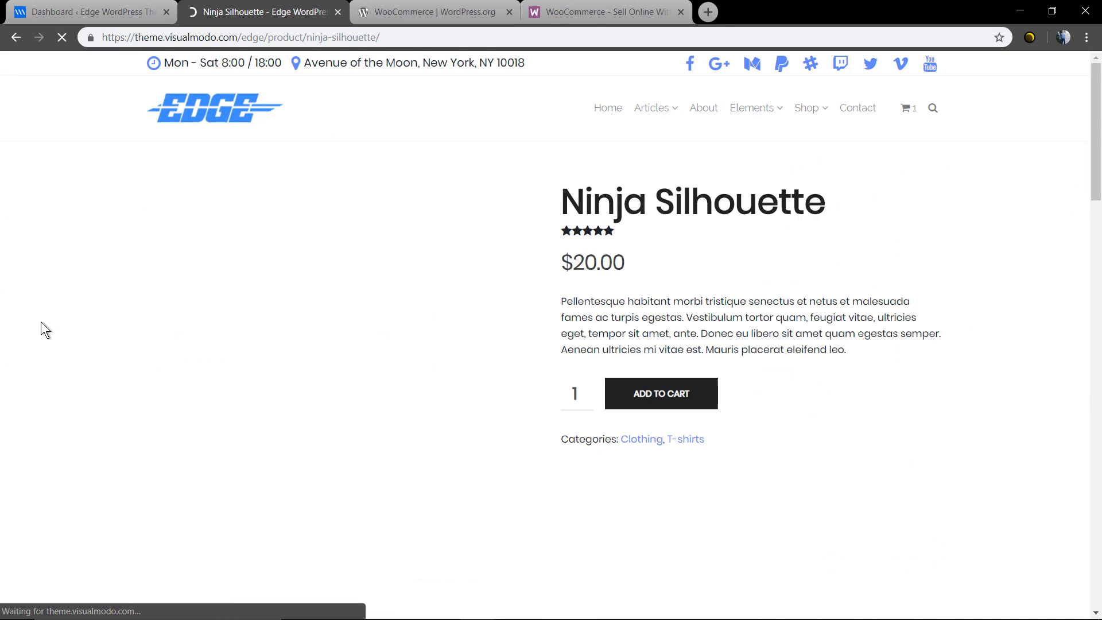
scroll(739, 329, "down", 3)
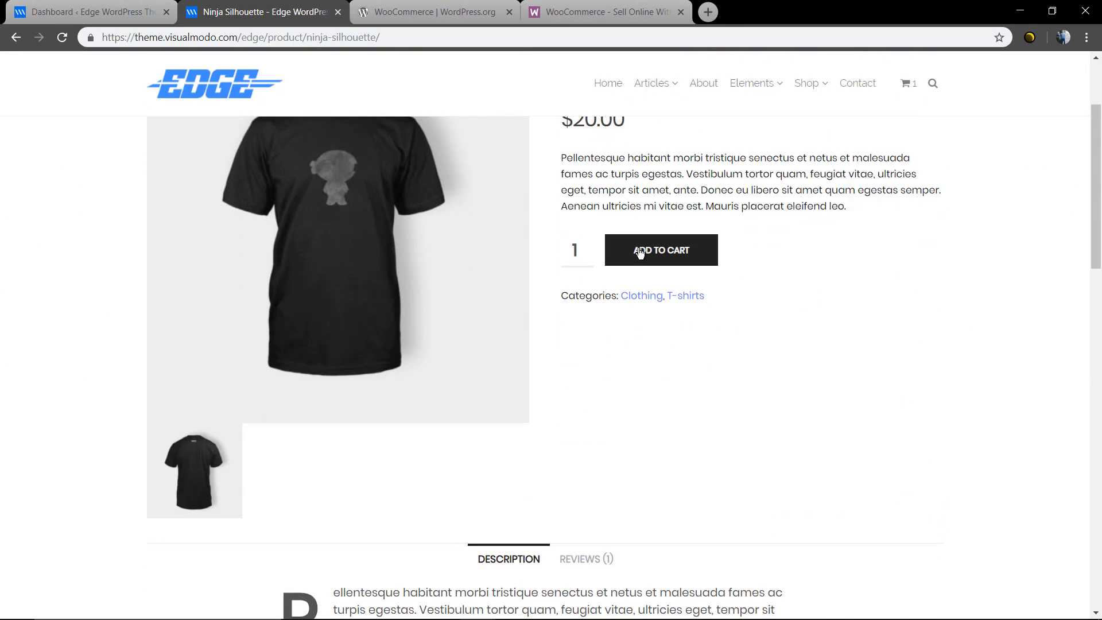
left_click(654, 258)
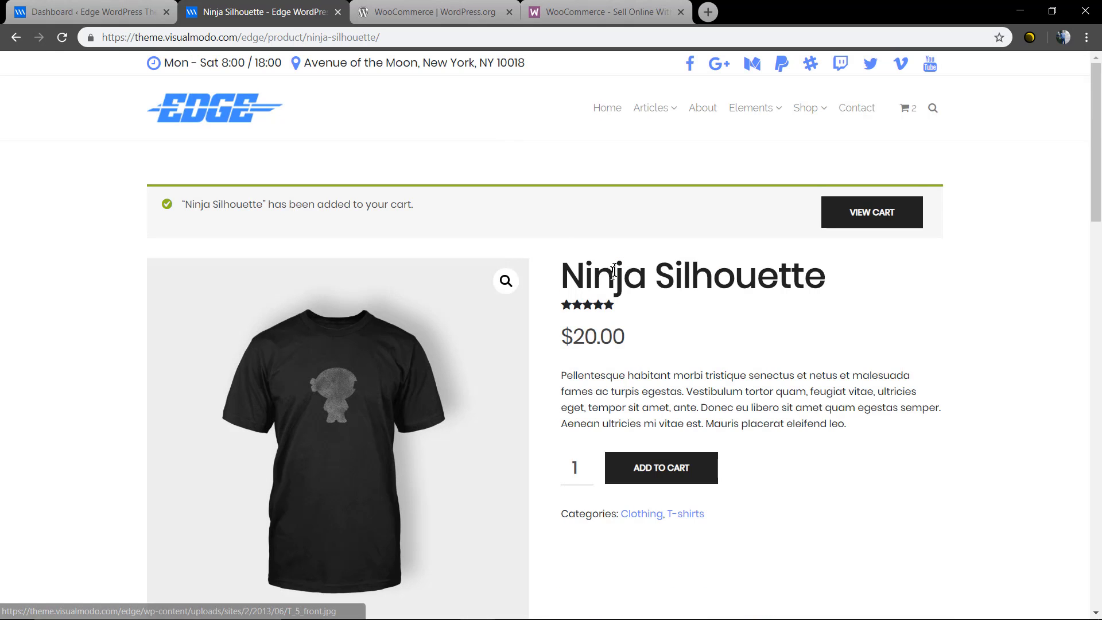
scroll(609, 285, "down", 2)
scroll(610, 285, "up", 2)
left_click(872, 213)
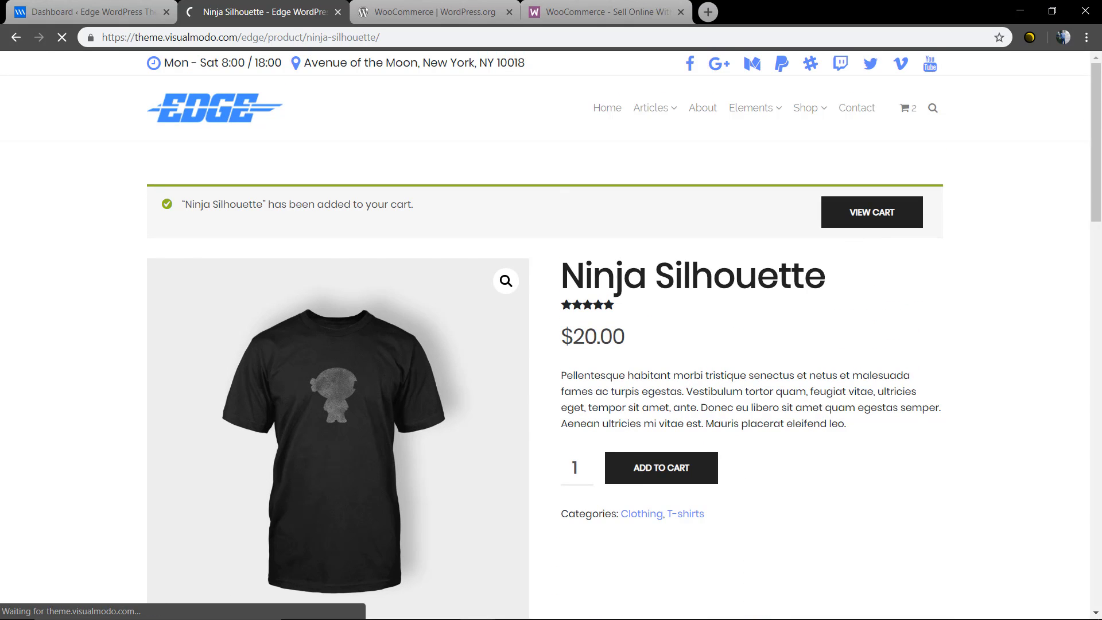
- Proceed to checkout, review the billing details and $40.00 total, then go back to Shop
scroll(157, 333, "down", 3)
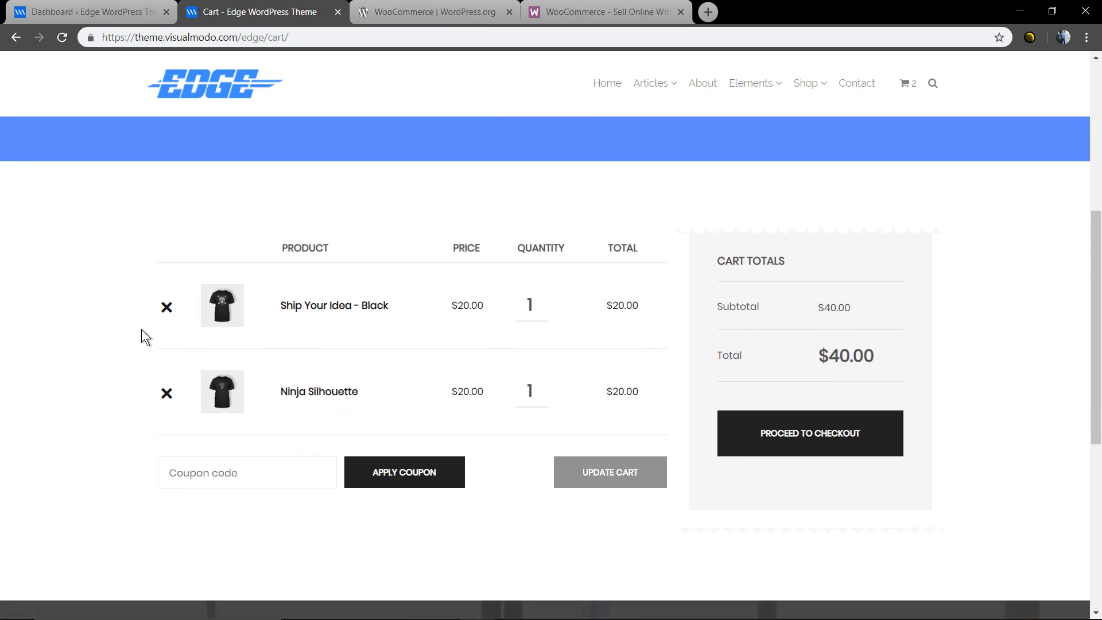
left_click(779, 433)
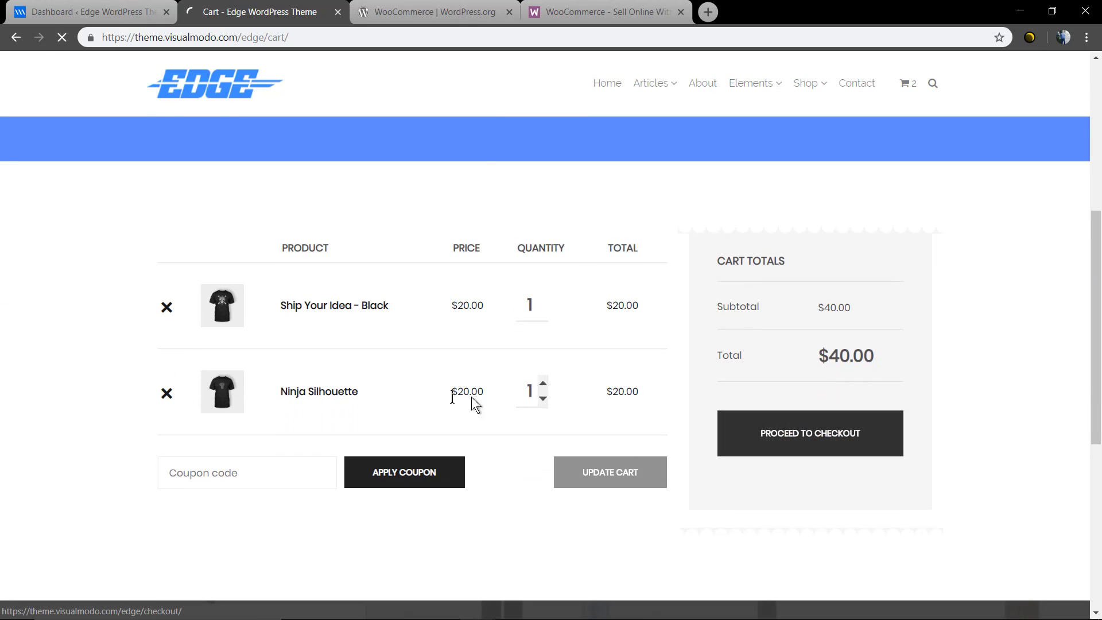
scroll(109, 379, "down", 3)
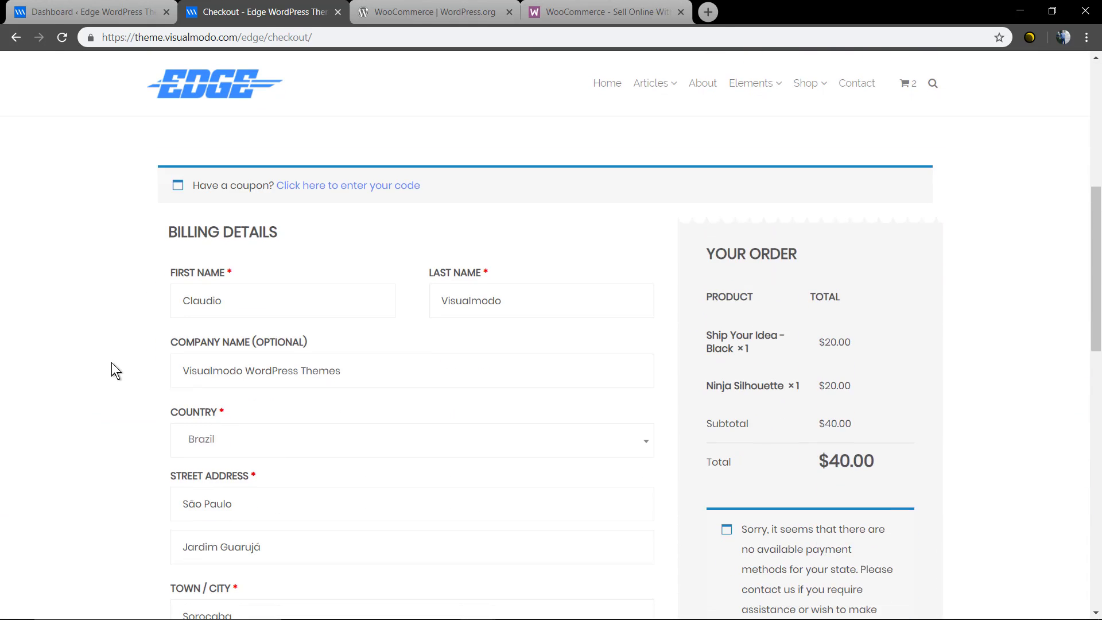
scroll(125, 350, "down", 10)
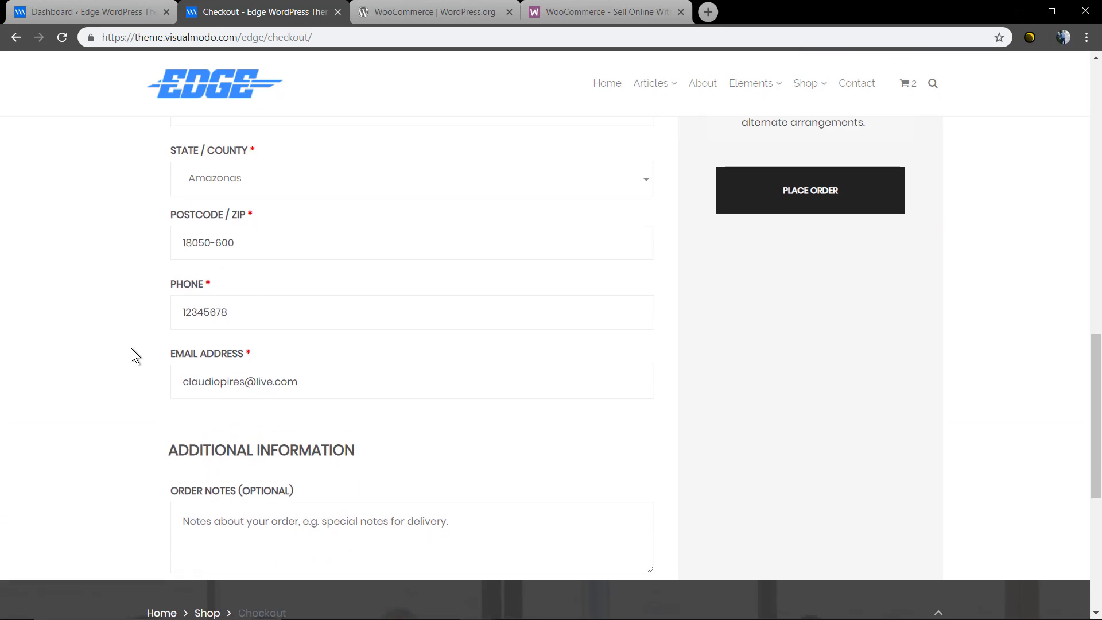
scroll(664, 453, "up", 15)
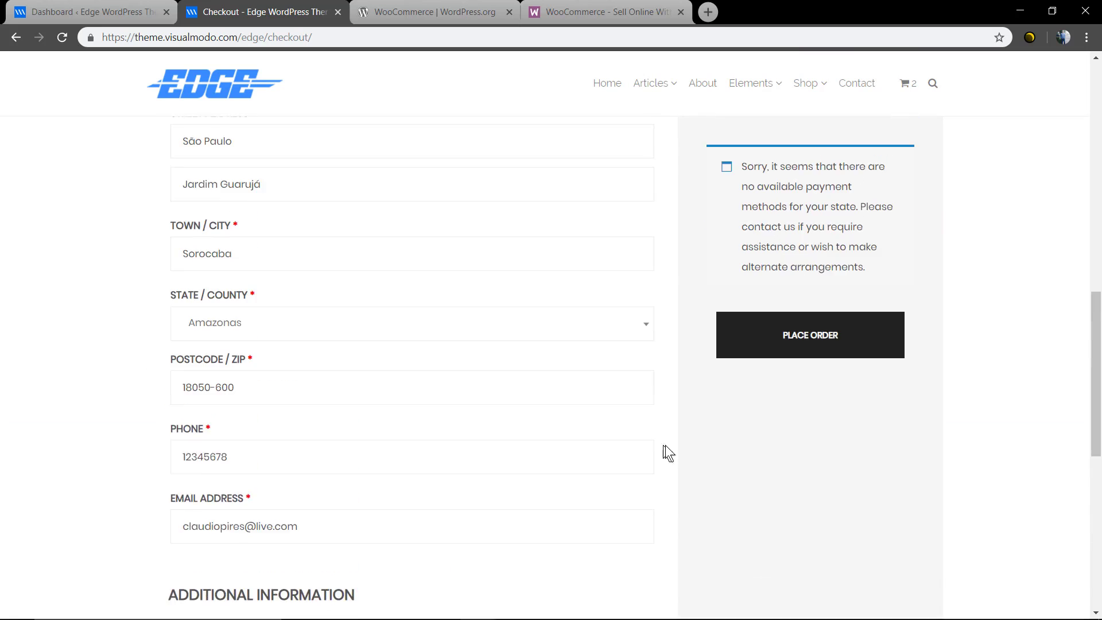
scroll(706, 445, "down", 5)
scroll(694, 419, "down", 5)
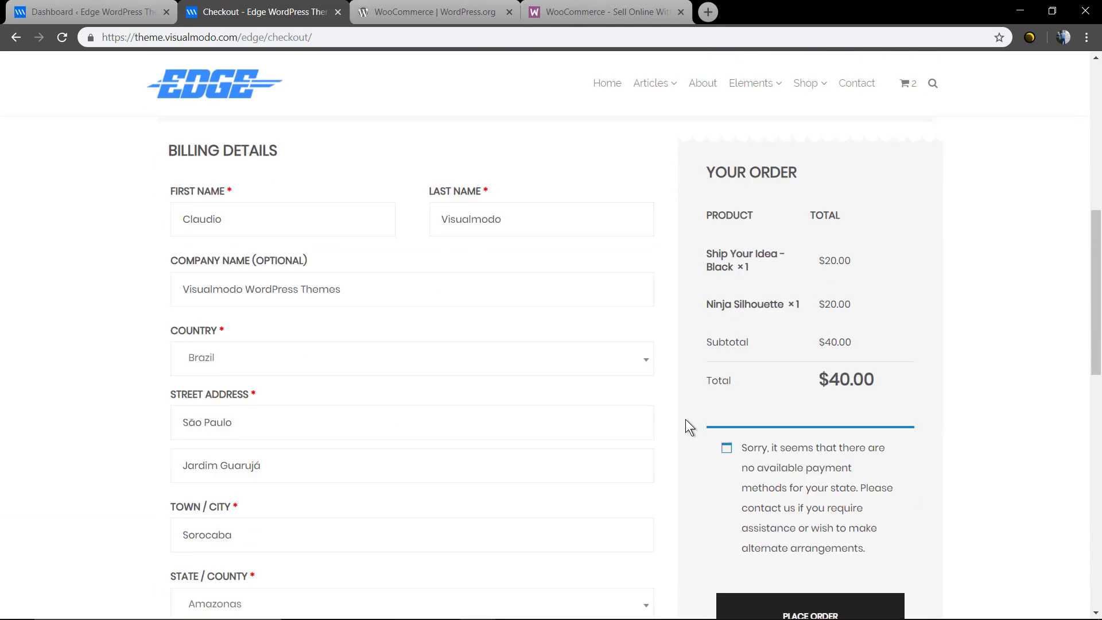
scroll(689, 425, "up", 10)
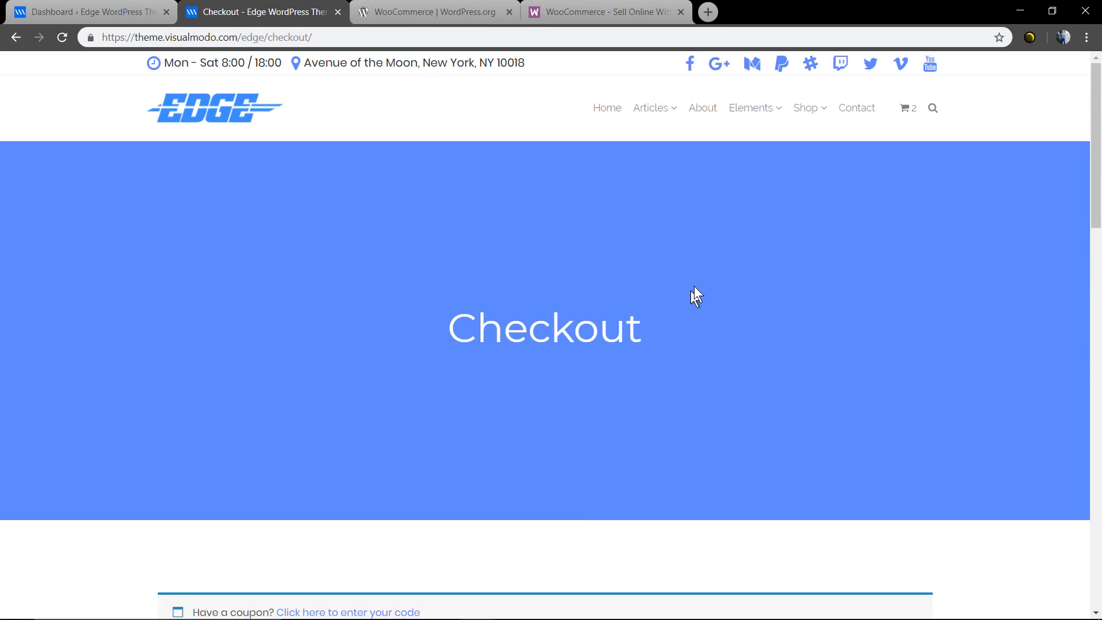
left_click(810, 118)
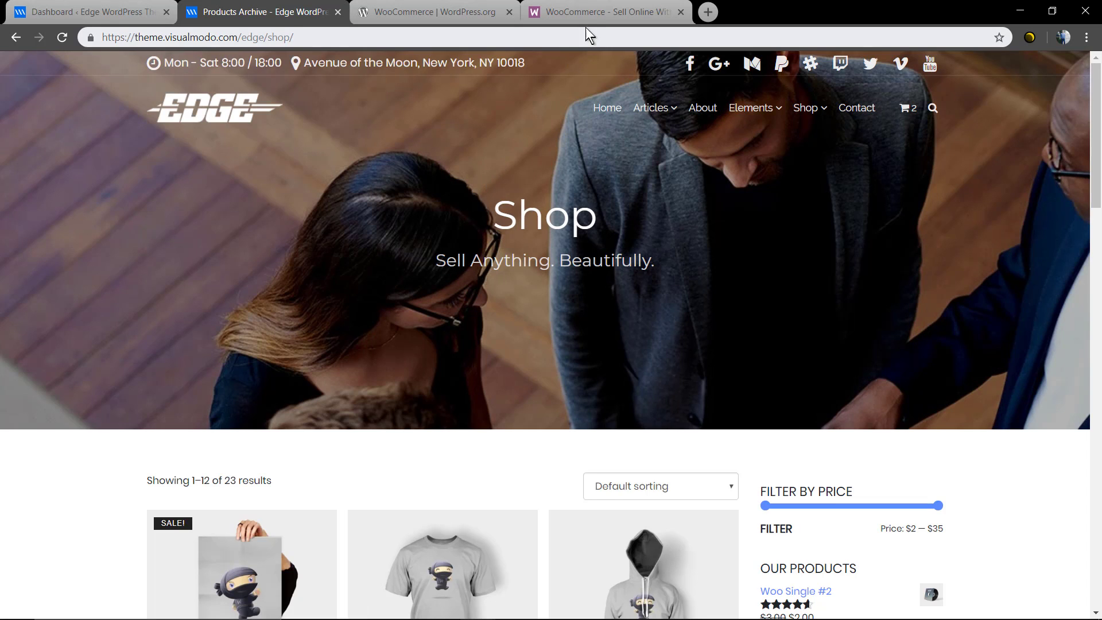
left_click(588, 12)
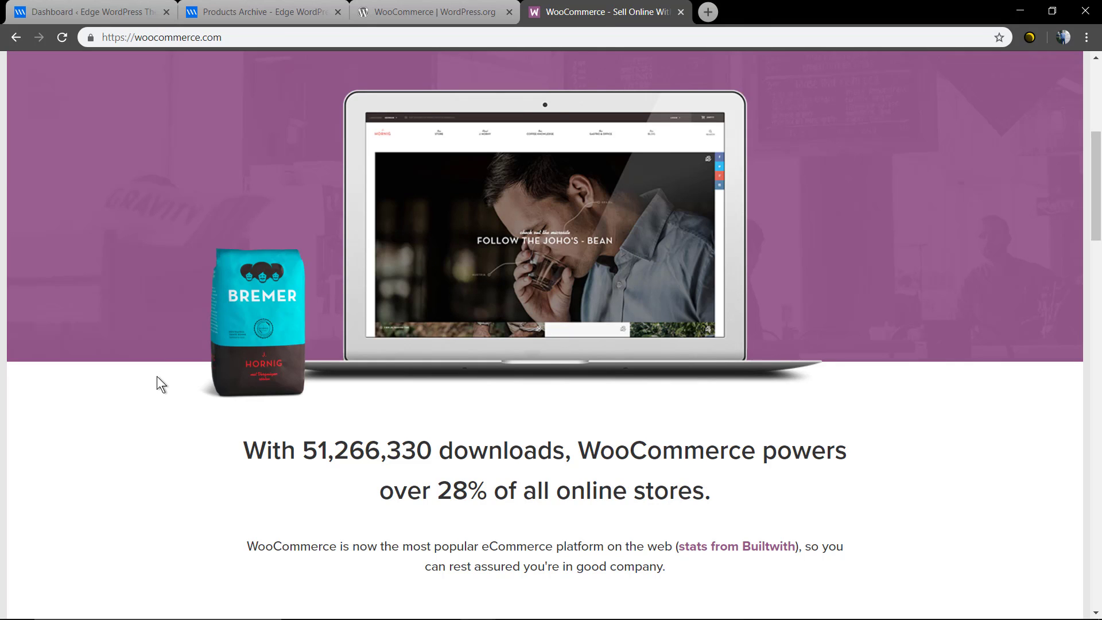
- Look over the WordPress.org WooCommerce plugin page, then return to the Products Archive tab
left_click(450, 16)
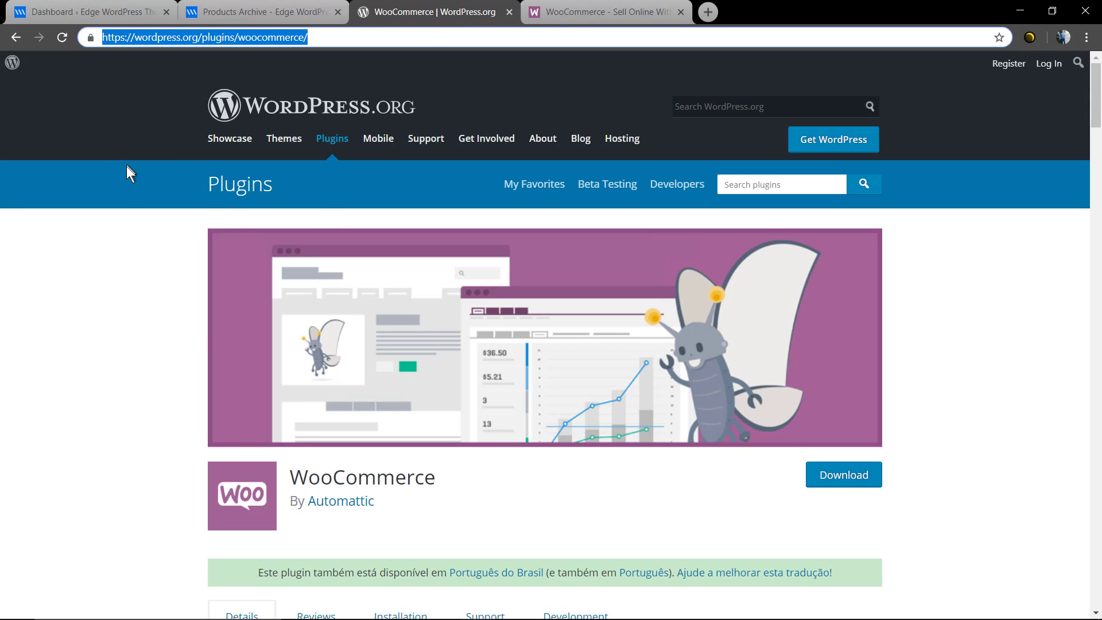
left_click(129, 291)
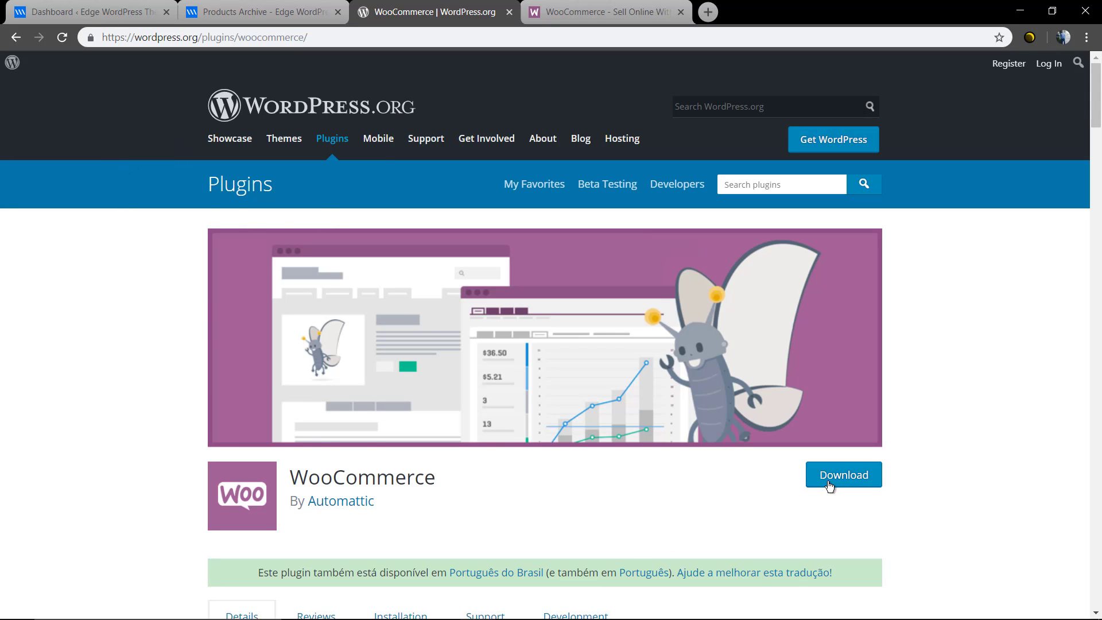
left_click(243, 12)
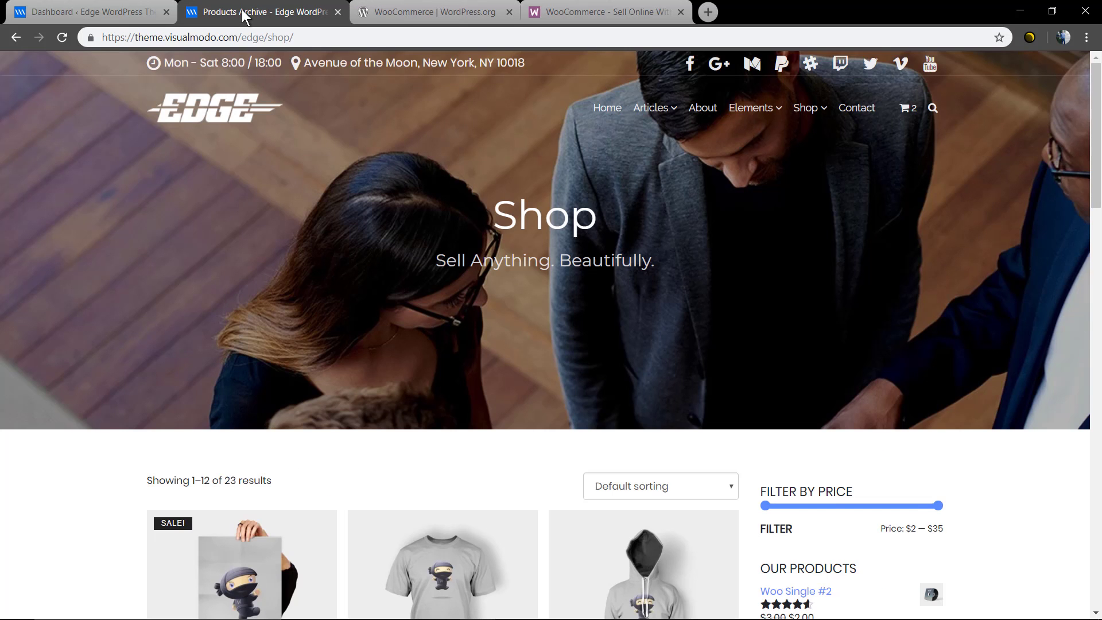
- Show the admin Plugins list and locate the active WooCommerce 3.4.4 entry
left_click(91, 12)
left_click(41, 463)
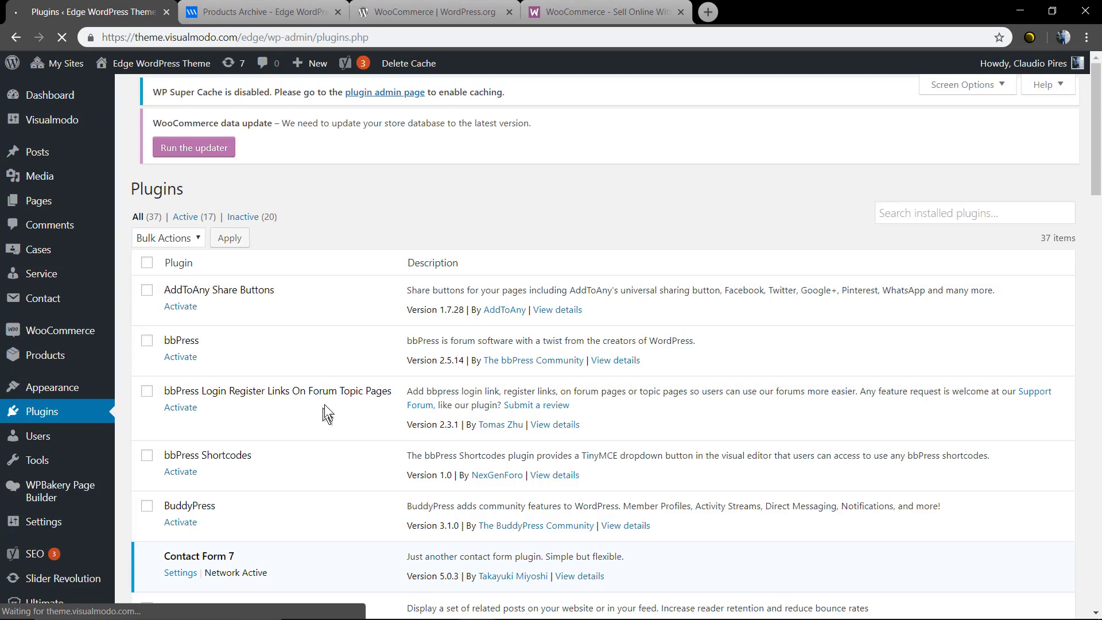
scroll(419, 256, "down", 6)
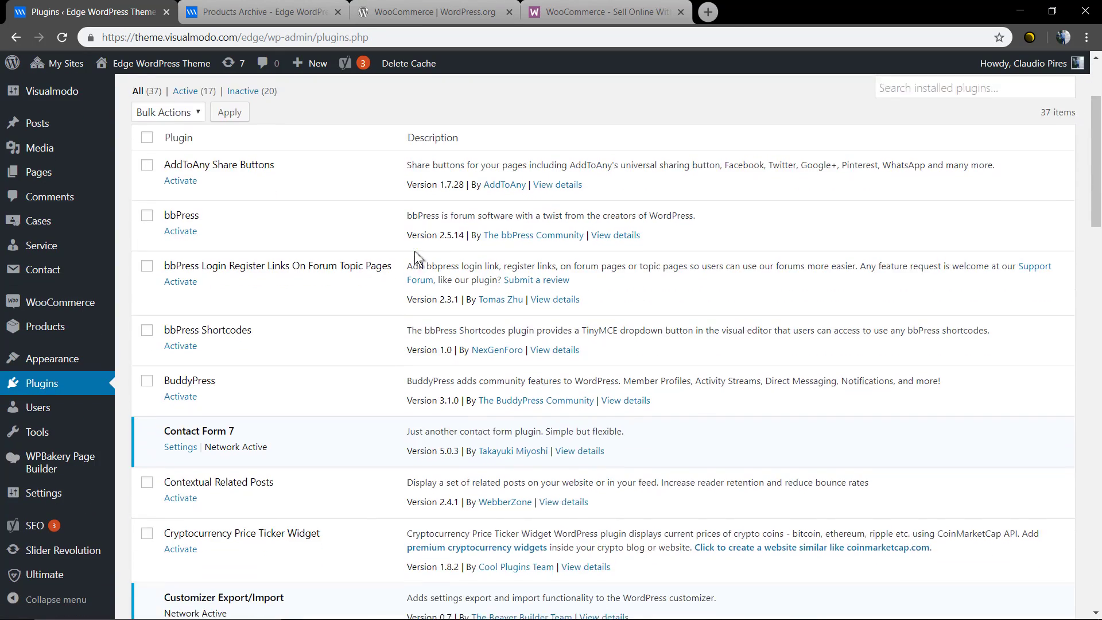
scroll(335, 347, "down", 20)
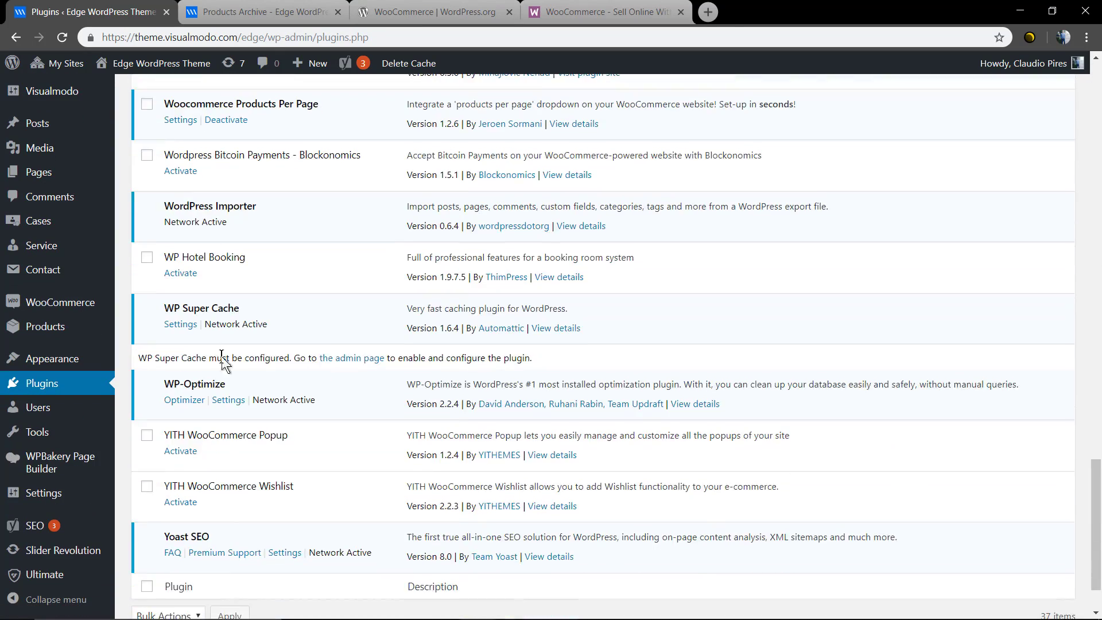
scroll(191, 336, "up", 4)
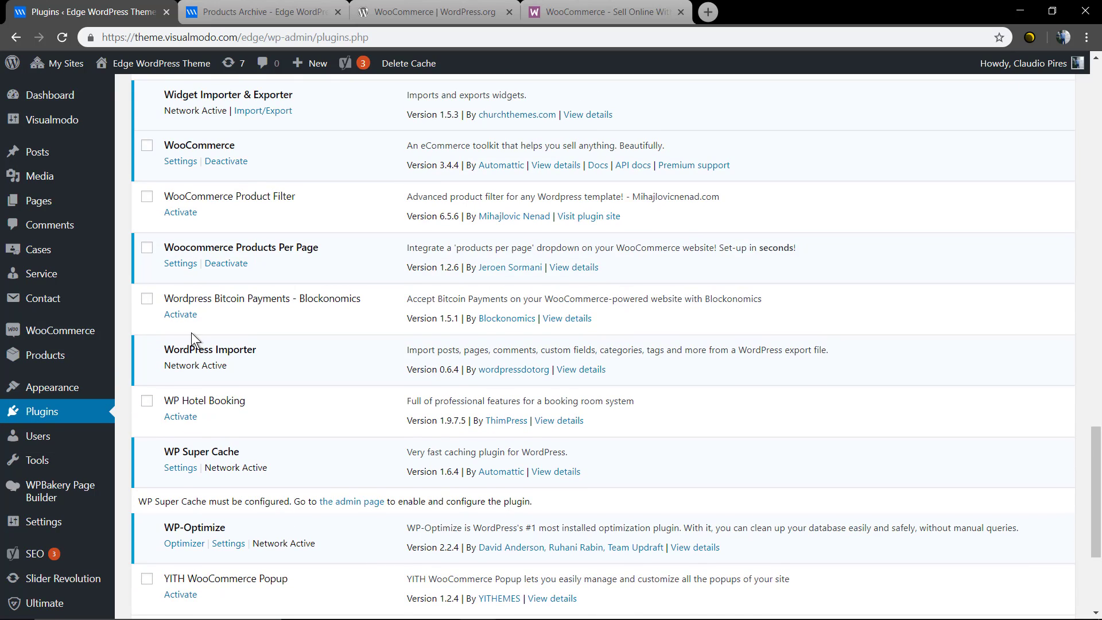
scroll(182, 309, "up", 1)
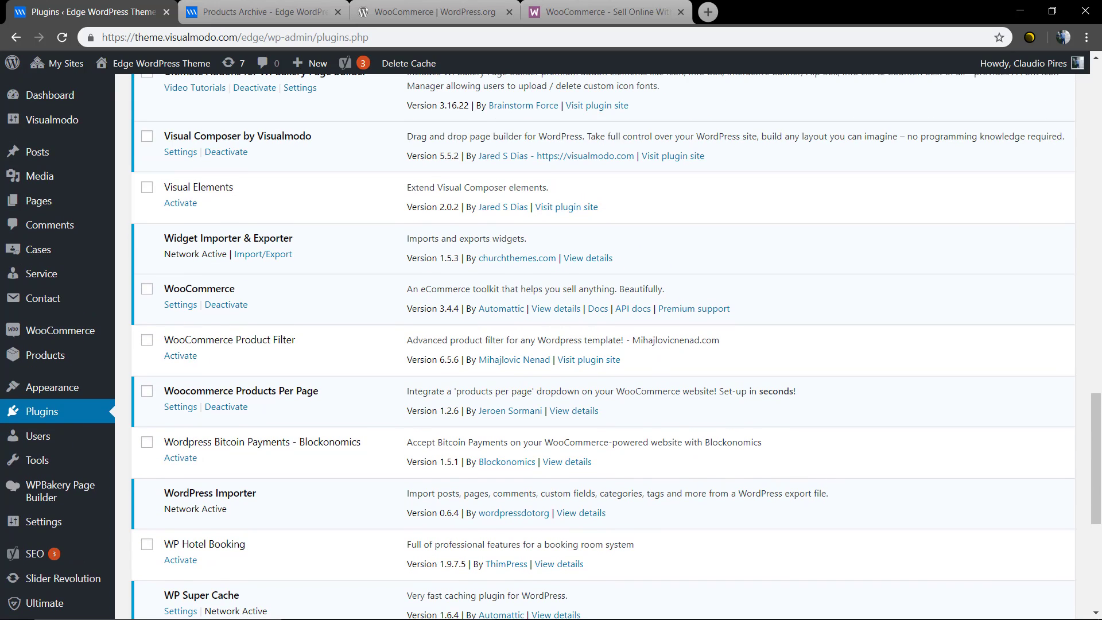
left_click(178, 306)
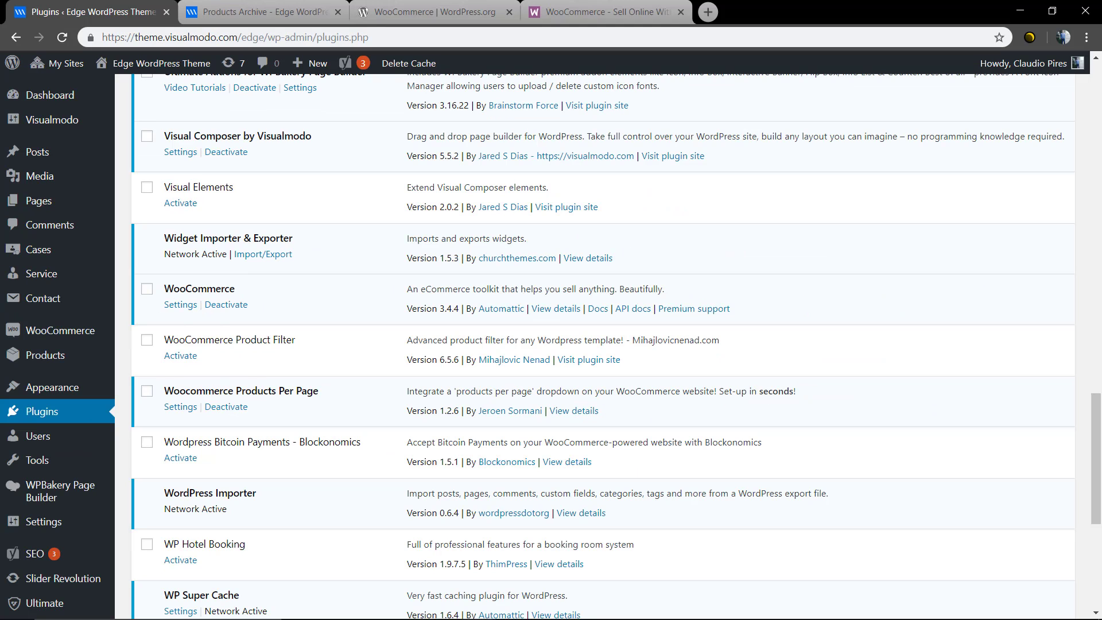
left_click(174, 293)
mouse_move(45, 341)
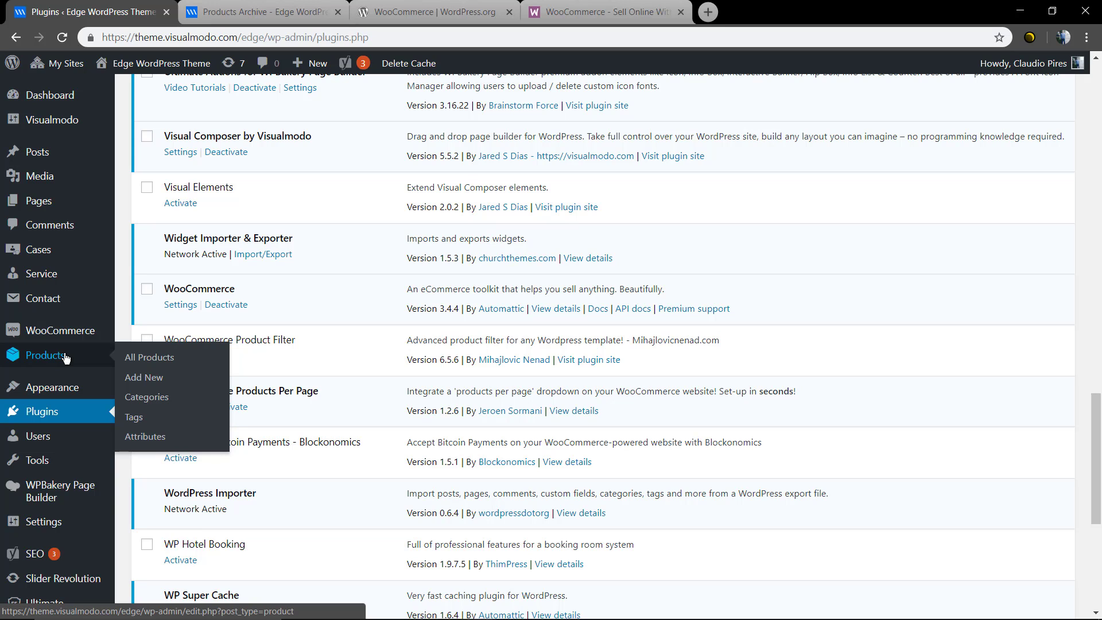
- Edit the Woo Single #2 product and toggle between the Backend Editor and Classic Mode
left_click(65, 357)
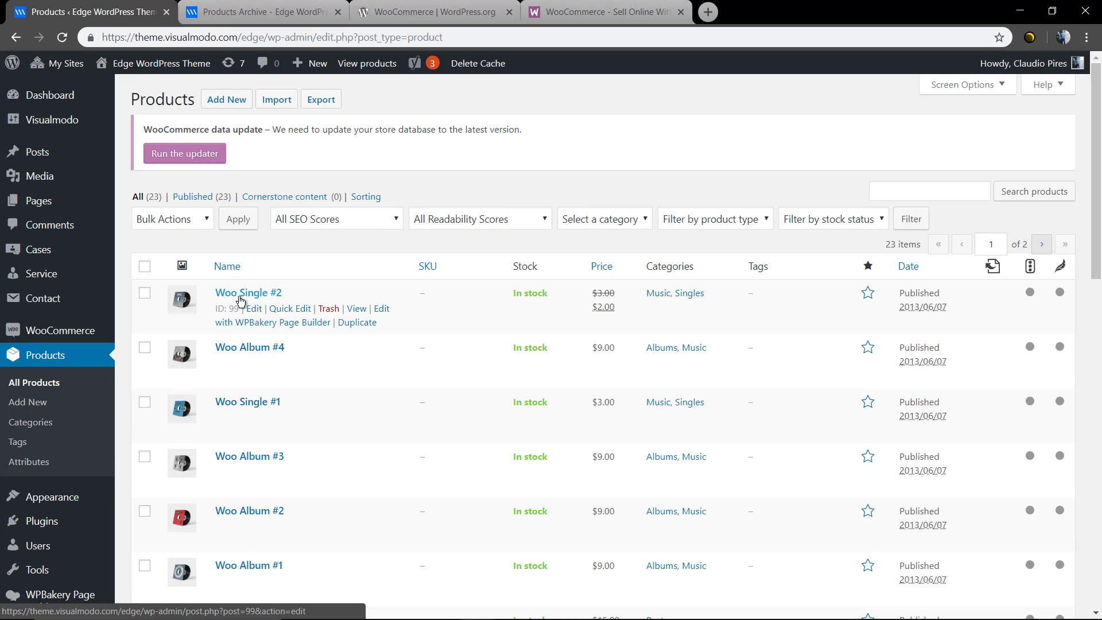
left_click(241, 294)
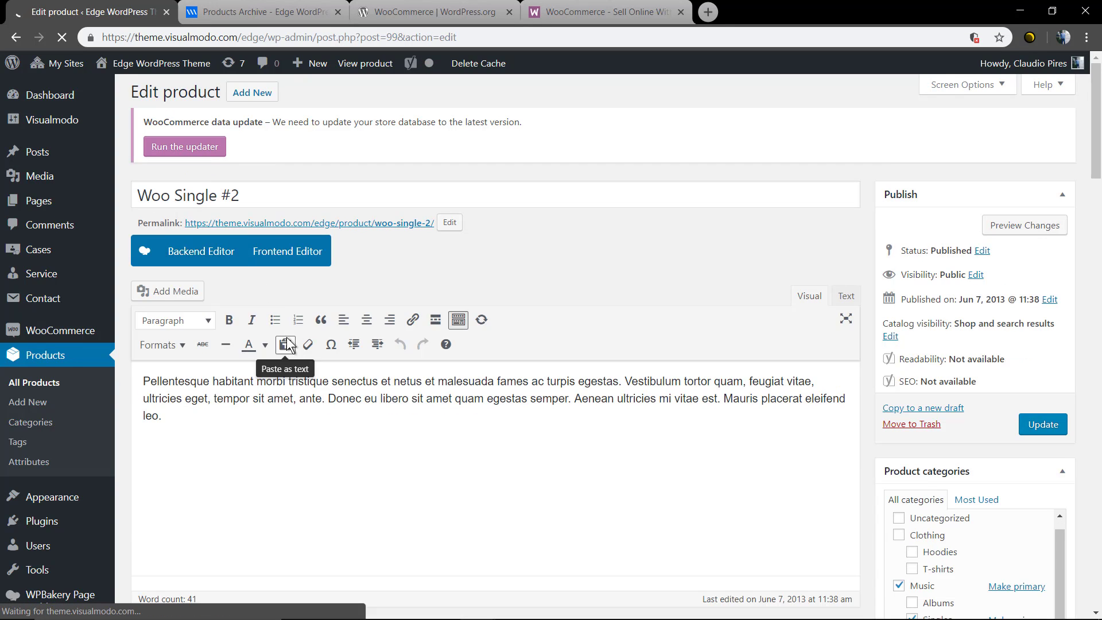
left_click(206, 258)
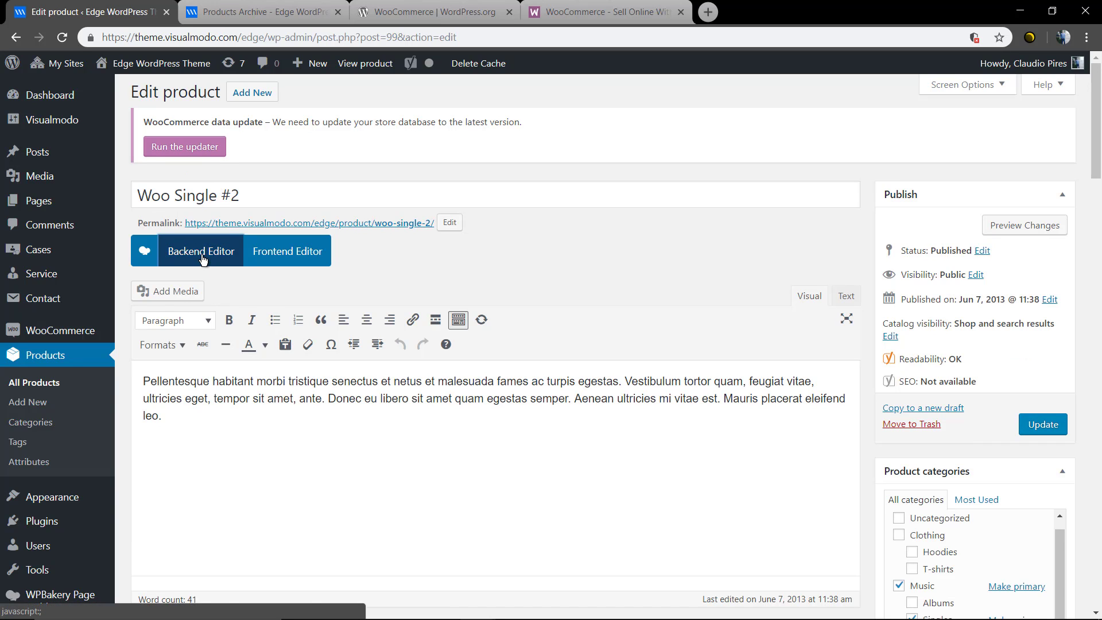
left_click(201, 252)
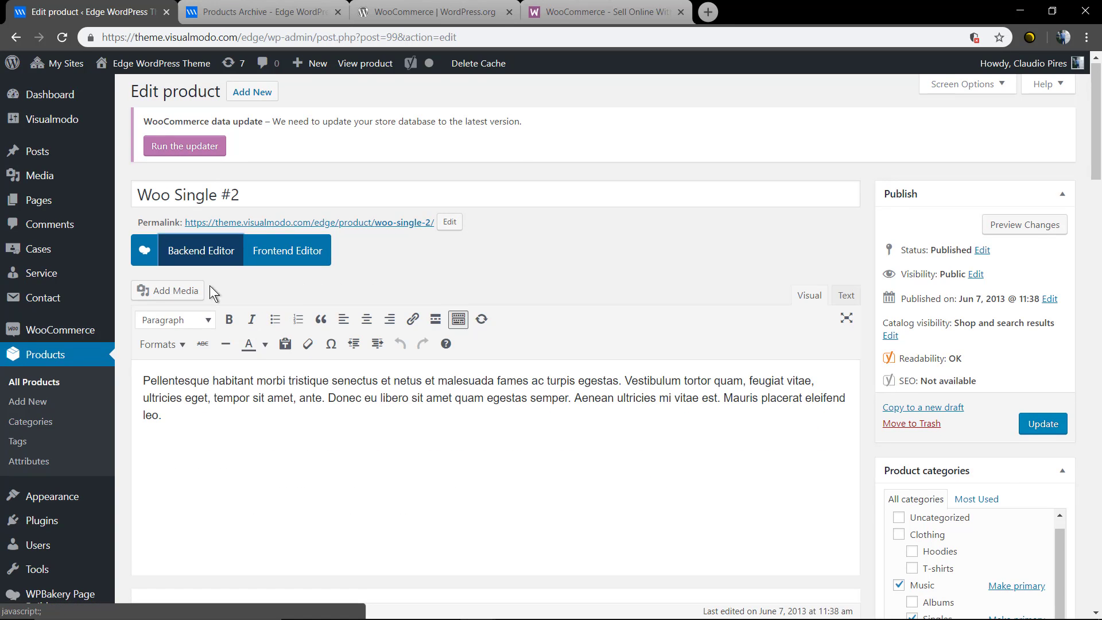
left_click(201, 251)
left_click(201, 250)
- Collapse the Yoast SEO box on the product edit page
scroll(315, 364, "down", 8)
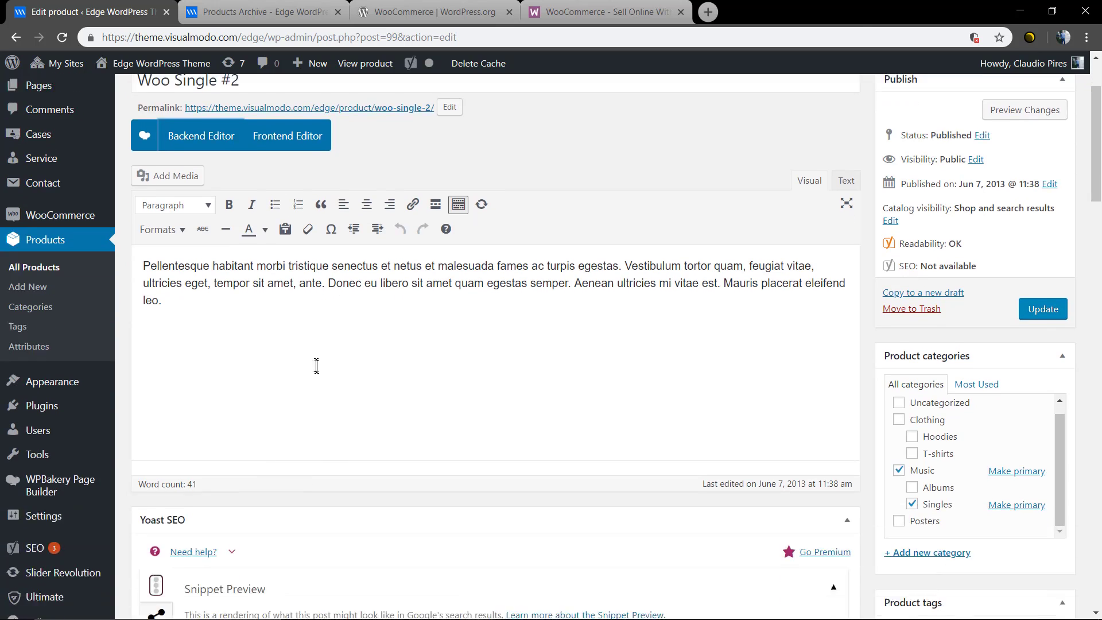
left_click(271, 210)
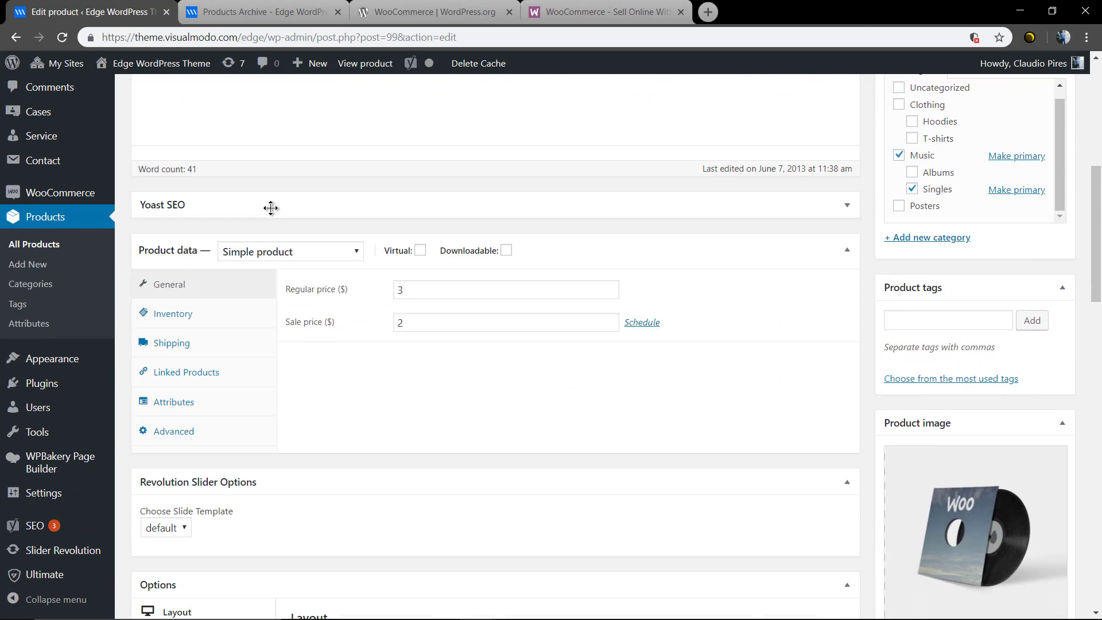
scroll(270, 213, "down", 2)
scroll(310, 241, "up", 2)
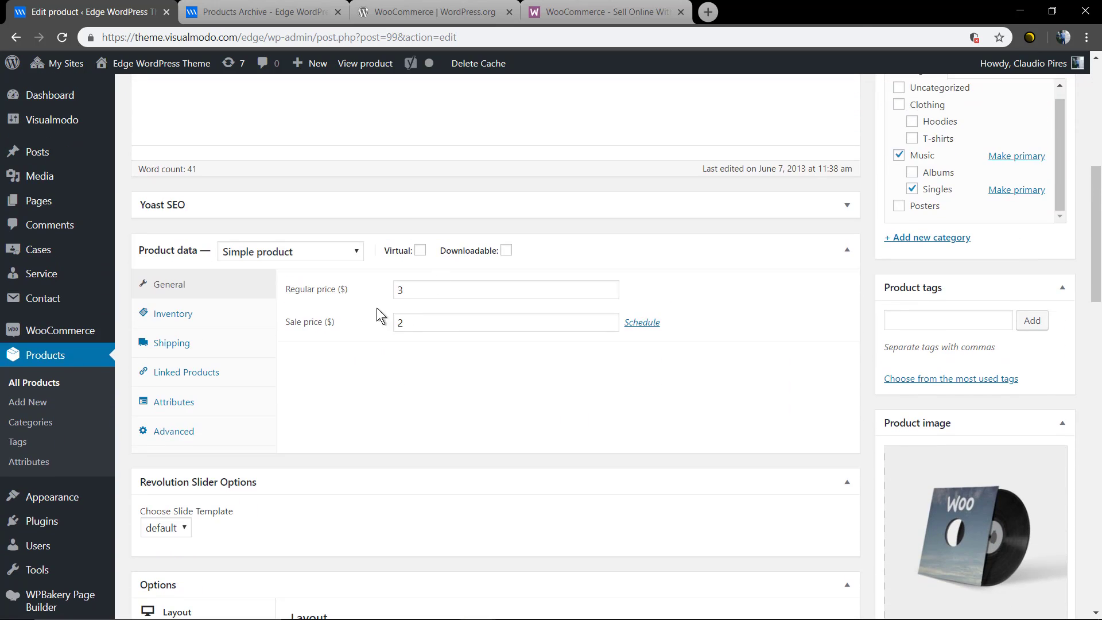
- Browse the Inventory, Shipping, Linked Products, Attributes and General product data tabs
left_click(193, 314)
left_click(190, 344)
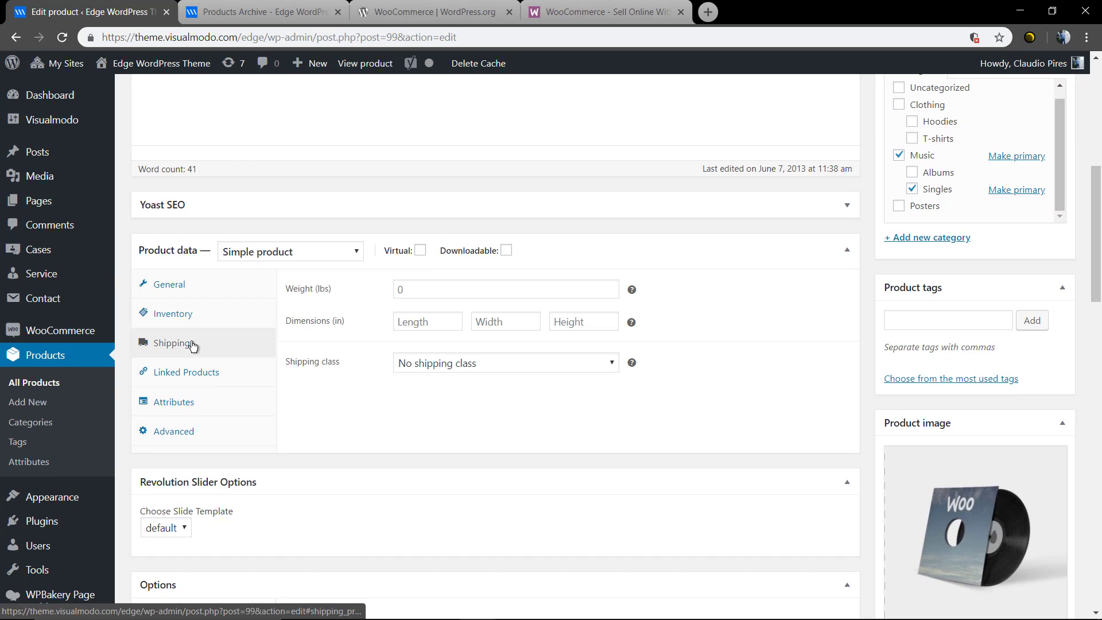
left_click(220, 376)
left_click(198, 408)
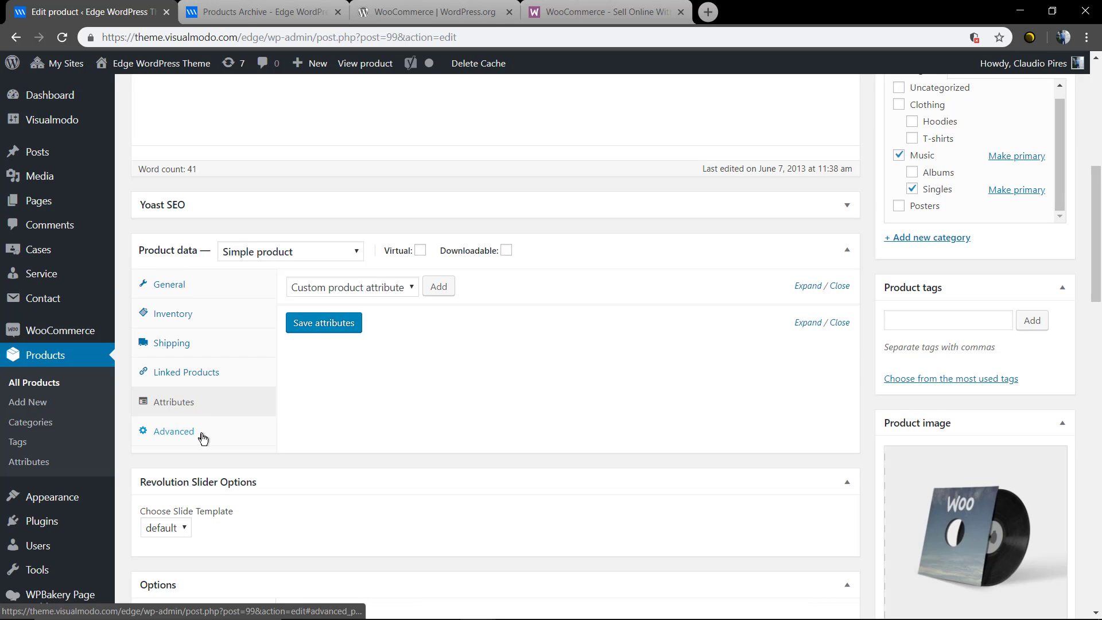
left_click(374, 288)
left_click(373, 287)
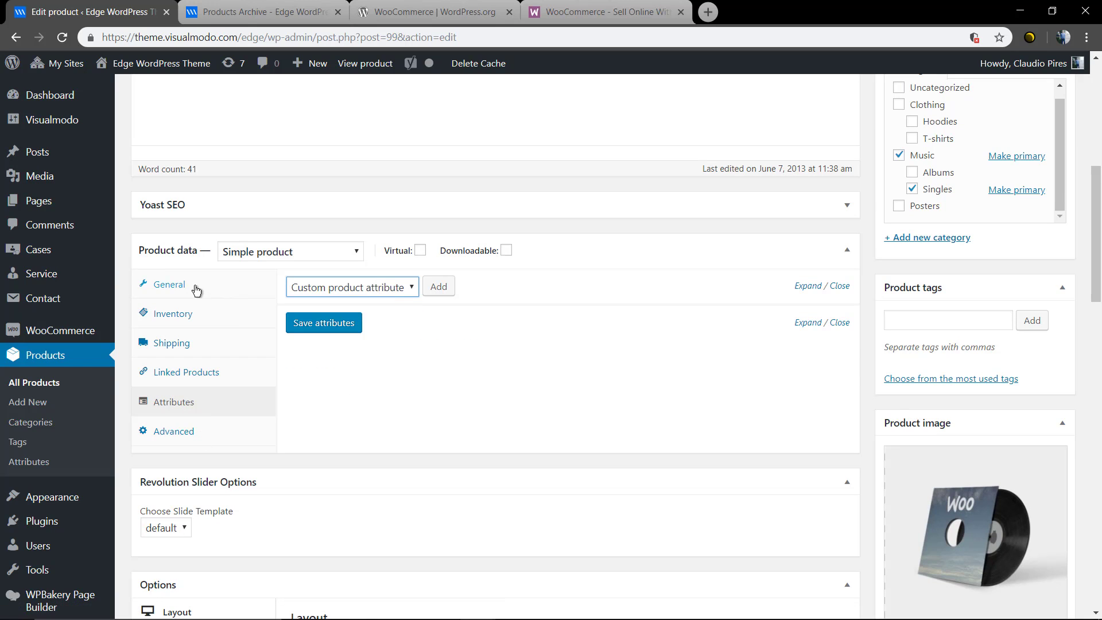
left_click(192, 285)
- Collapse the Revolution Slider Options and theme layout Options boxes
scroll(370, 412, "up", 1)
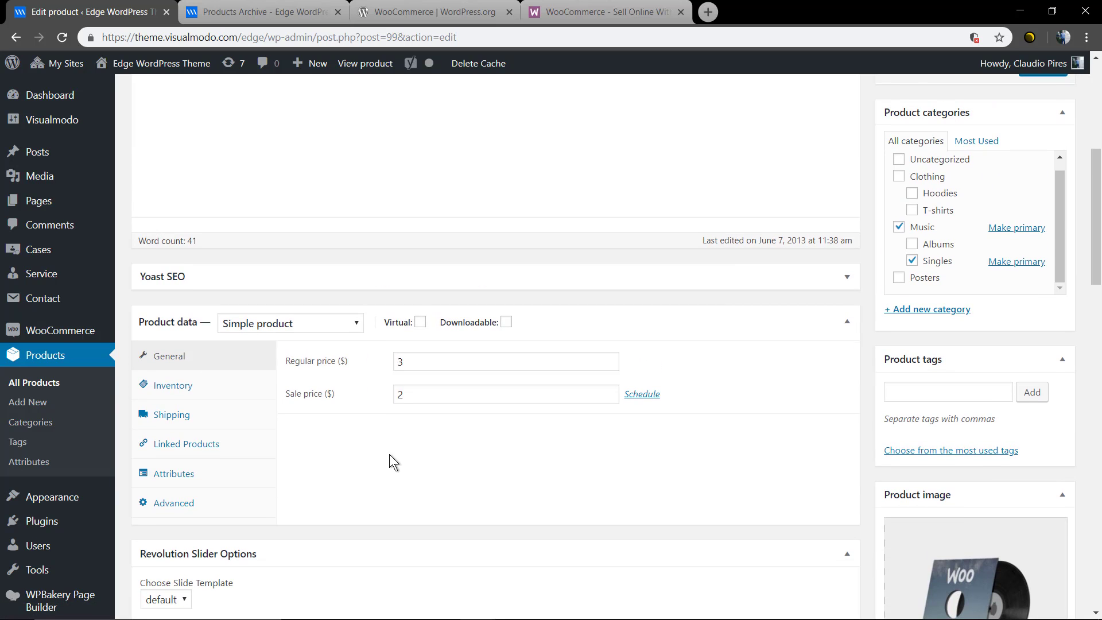
scroll(632, 333, "down", 2)
scroll(896, 253, "down", 3)
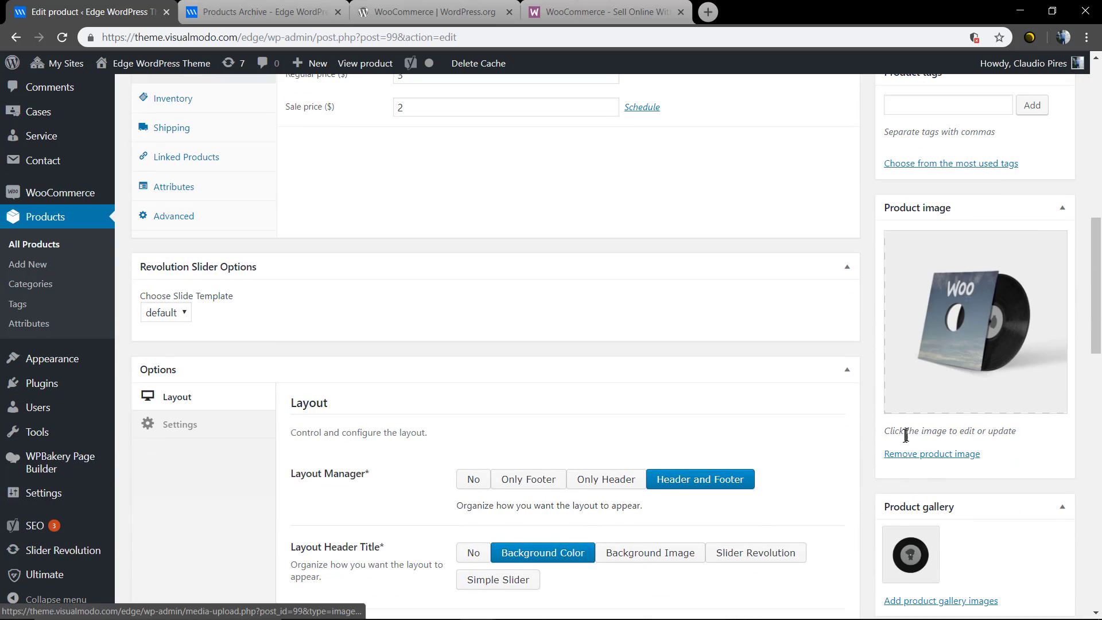
scroll(860, 436, "up", 8)
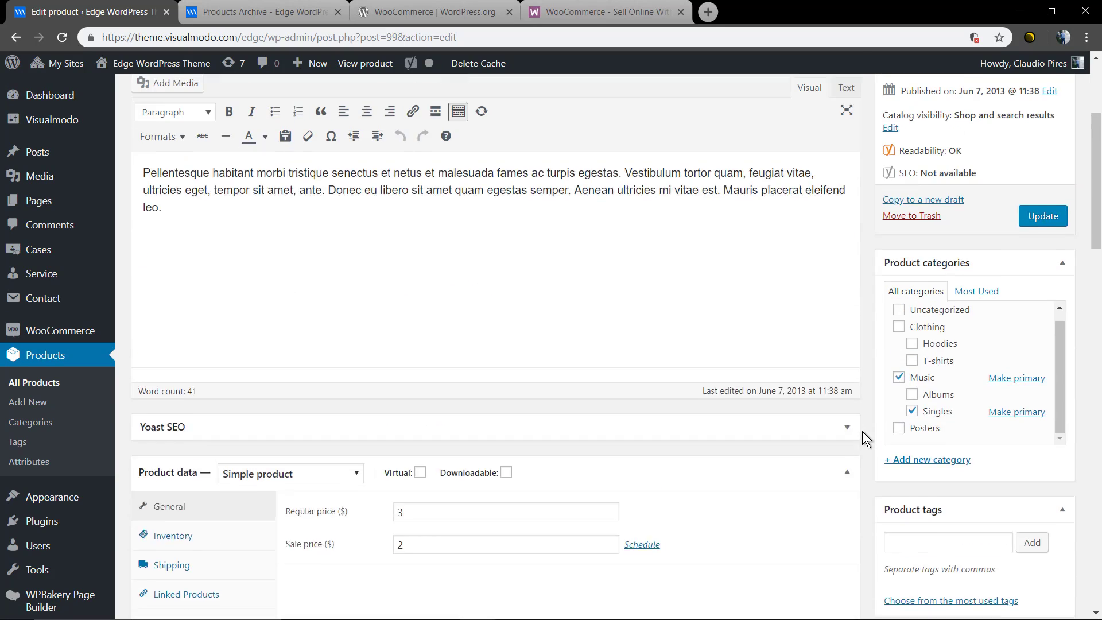
scroll(728, 315, "down", 3)
scroll(729, 315, "down", 8)
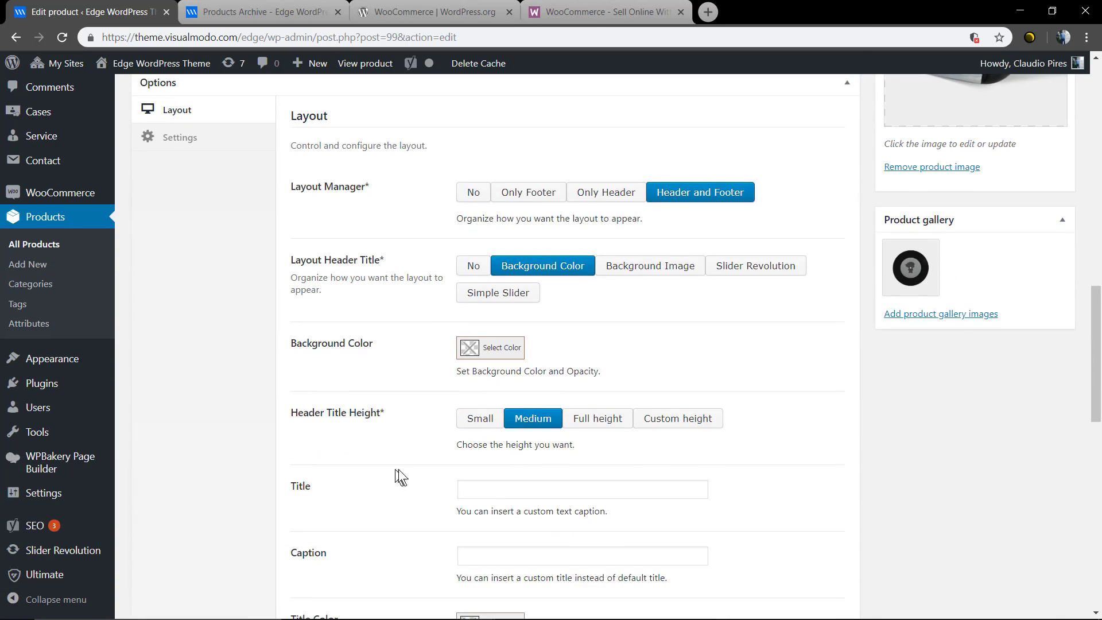
scroll(711, 376, "up", 5)
scroll(430, 434, "up", 5)
scroll(430, 443, "down", 3)
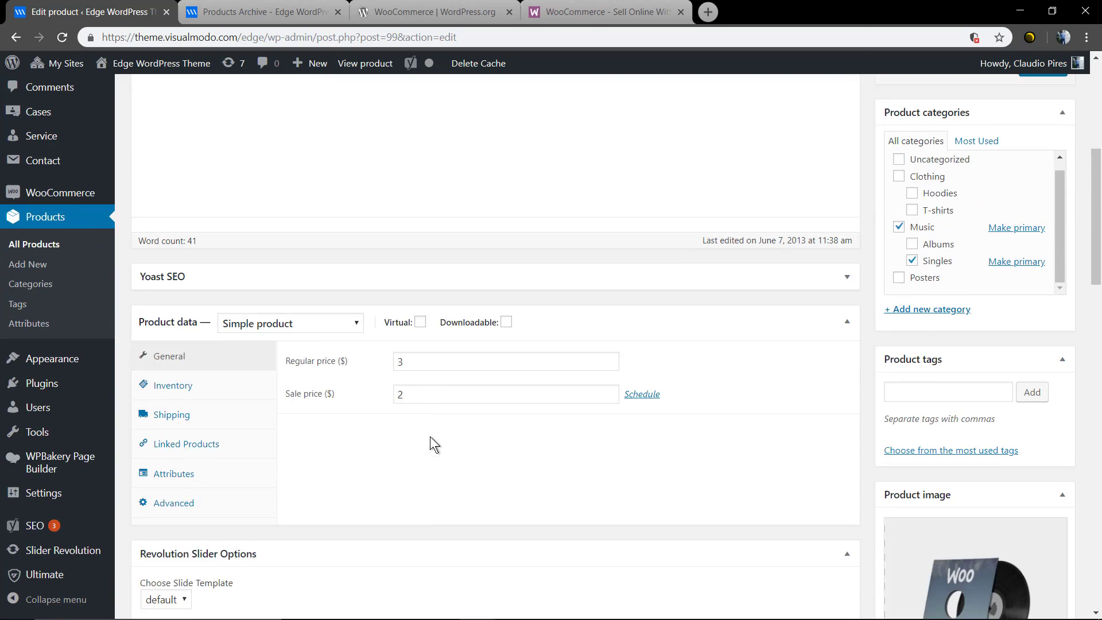
left_click(344, 476)
scroll(344, 474, "down", 6)
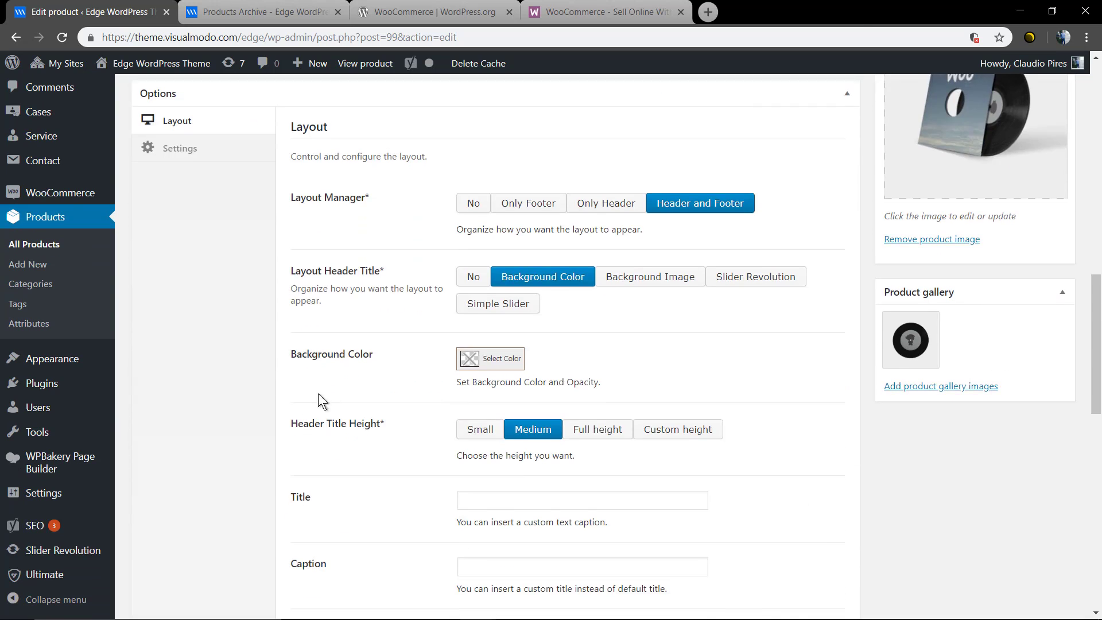
scroll(321, 399, "up", 4)
scroll(330, 240, "down", 2)
left_click(330, 240)
- Open the product's Permalink in a new tab to view the live page
scroll(330, 256, "up", 2)
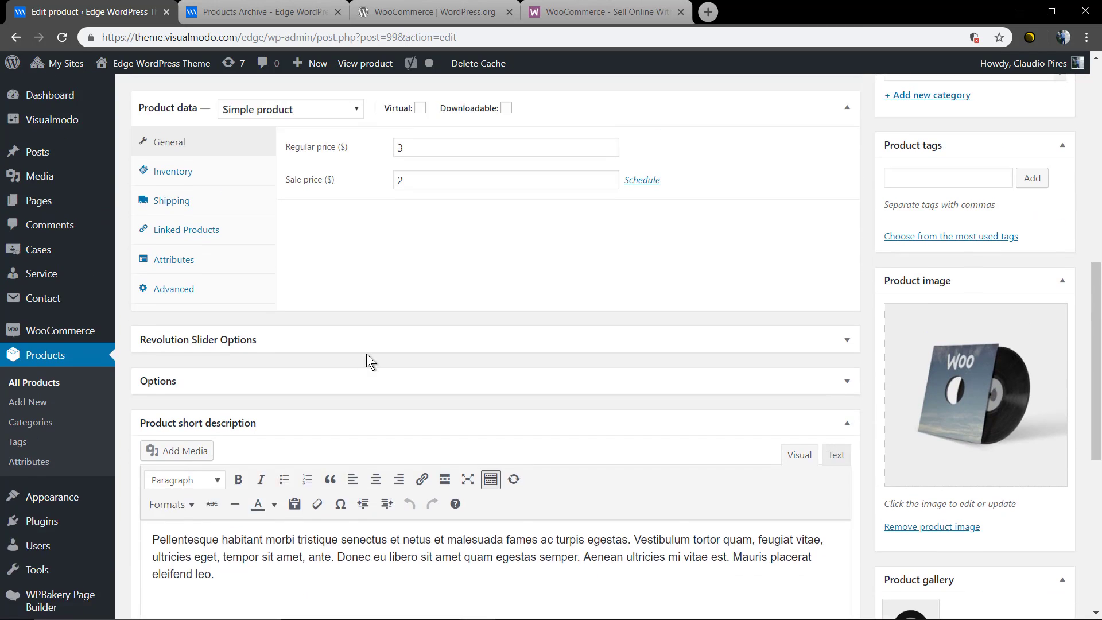
scroll(369, 362, "down", 1)
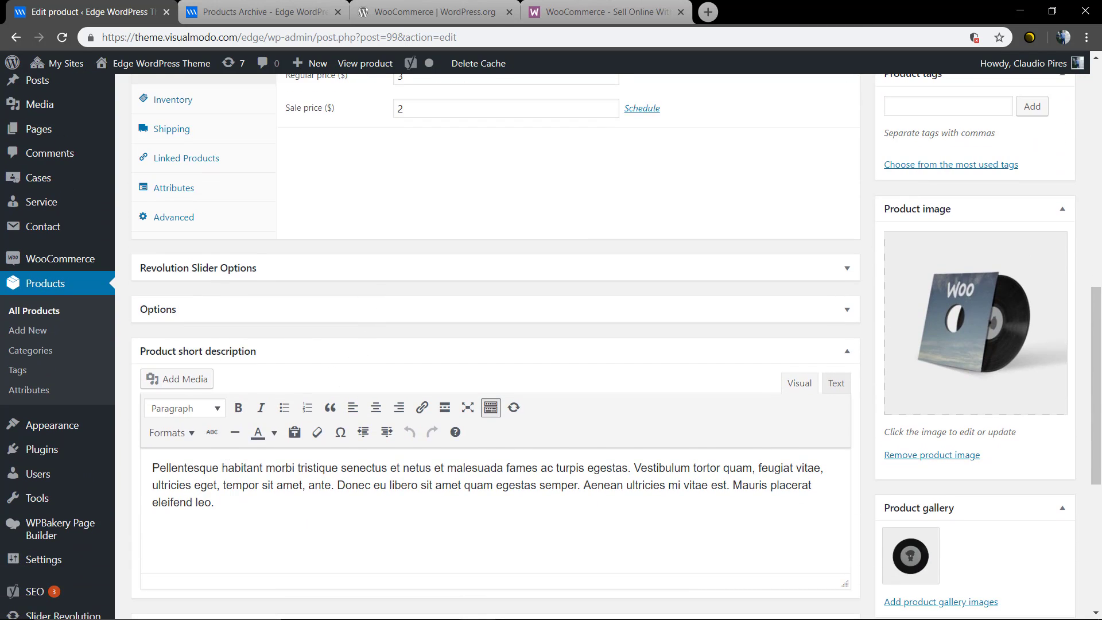
scroll(540, 459, "up", 10)
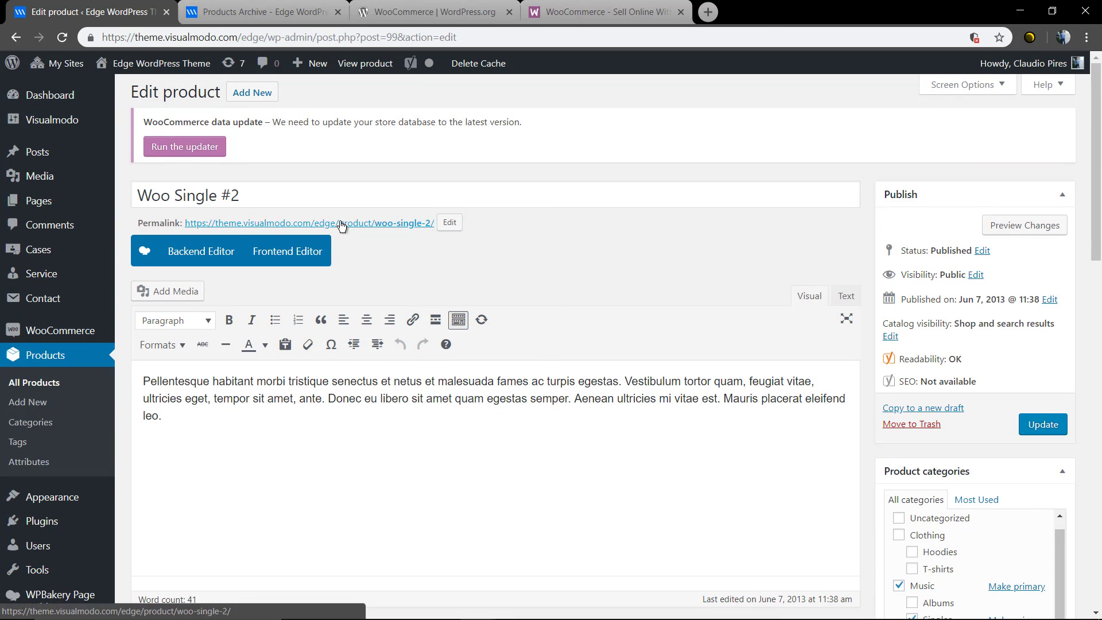
middle_click(358, 229)
left_click(256, 9)
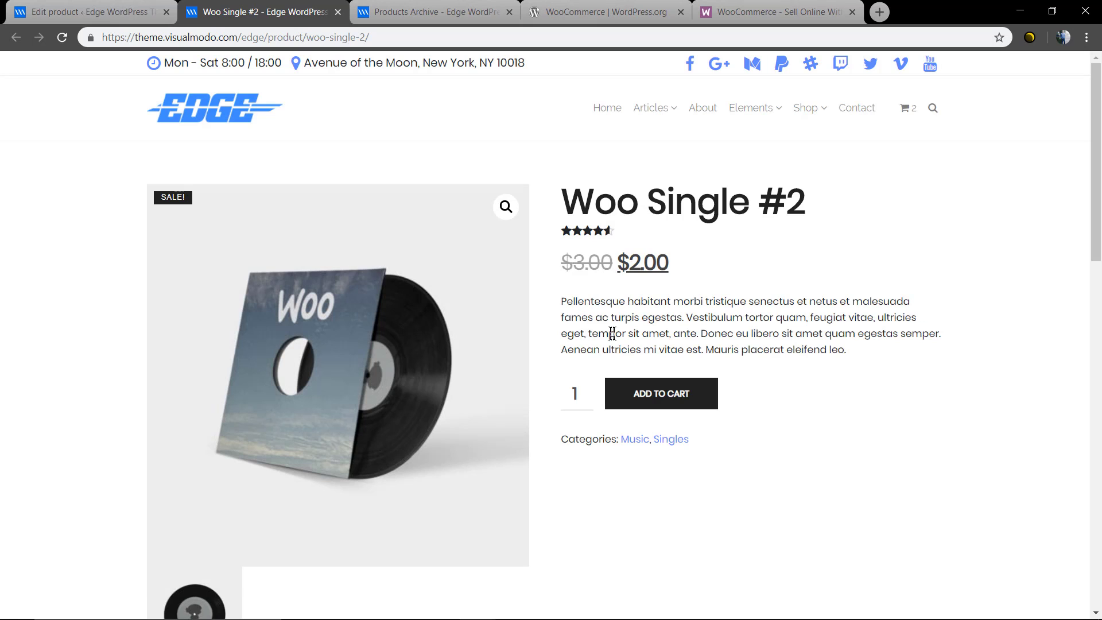
scroll(635, 364, "down", 6)
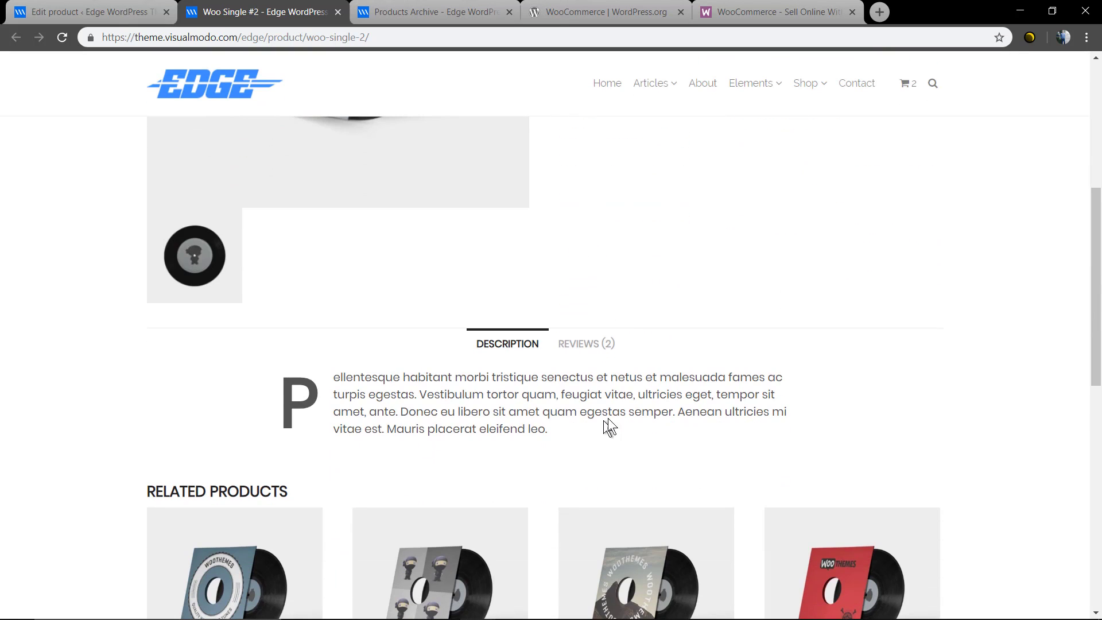
left_click(602, 343)
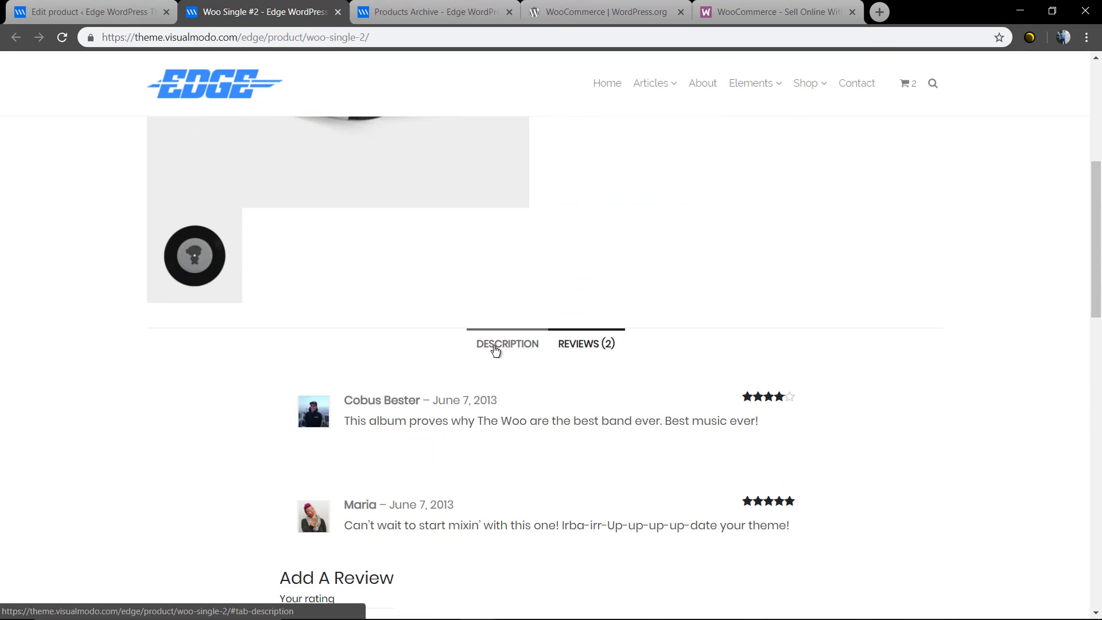
left_click(495, 349)
scroll(291, 443, "up", 4)
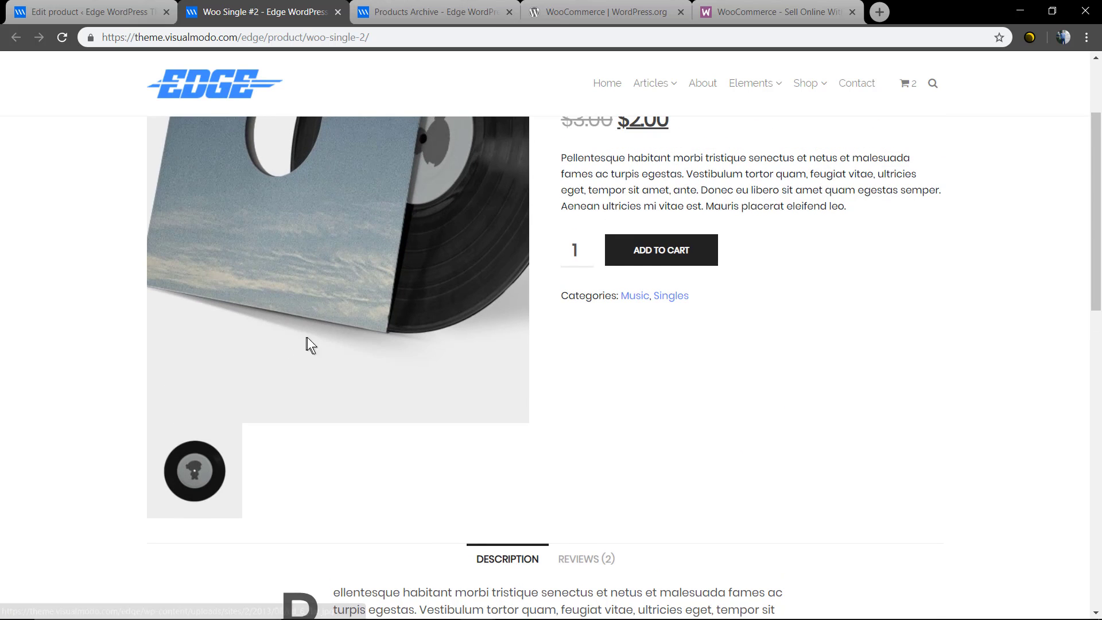
scroll(474, 369, "down", 9)
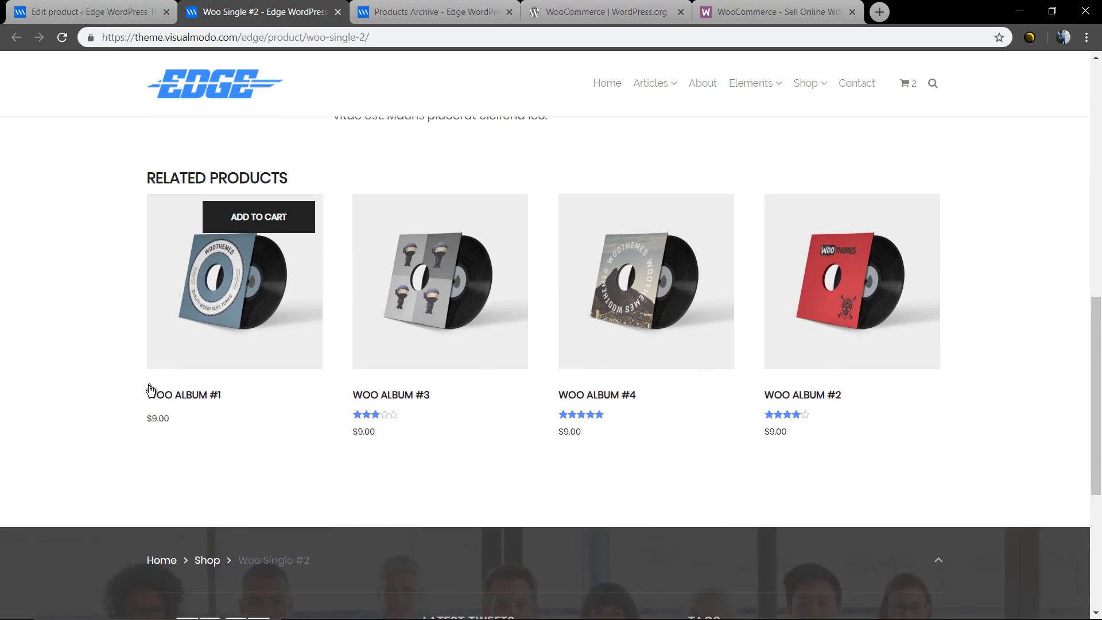
scroll(608, 438, "up", 10)
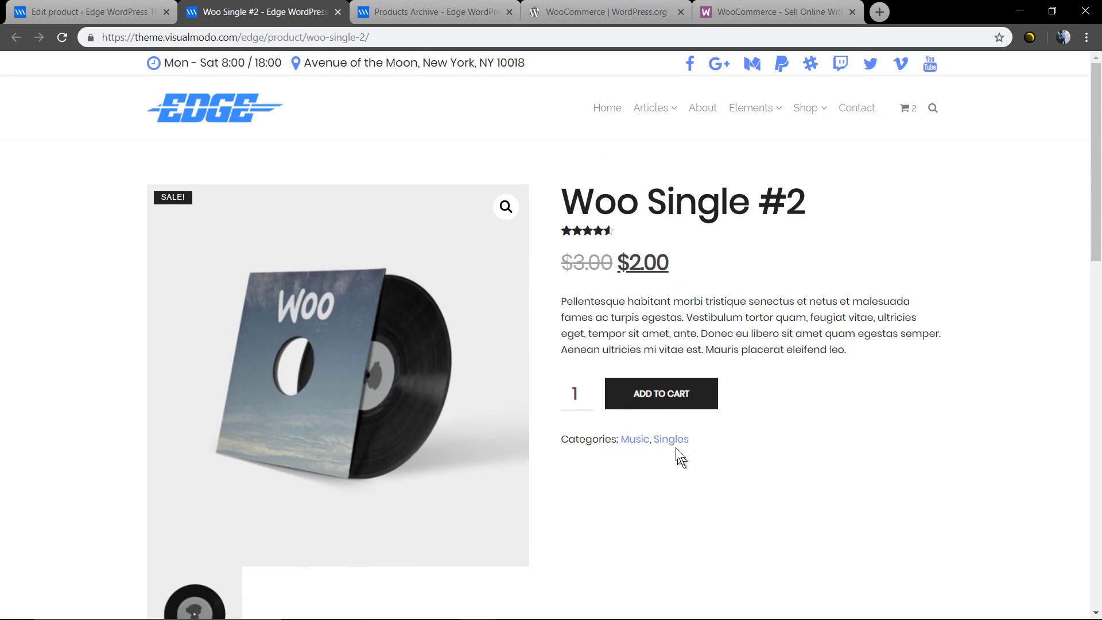
- Check the live product page and Shop archive, then return to the product edit page
left_click(115, 11)
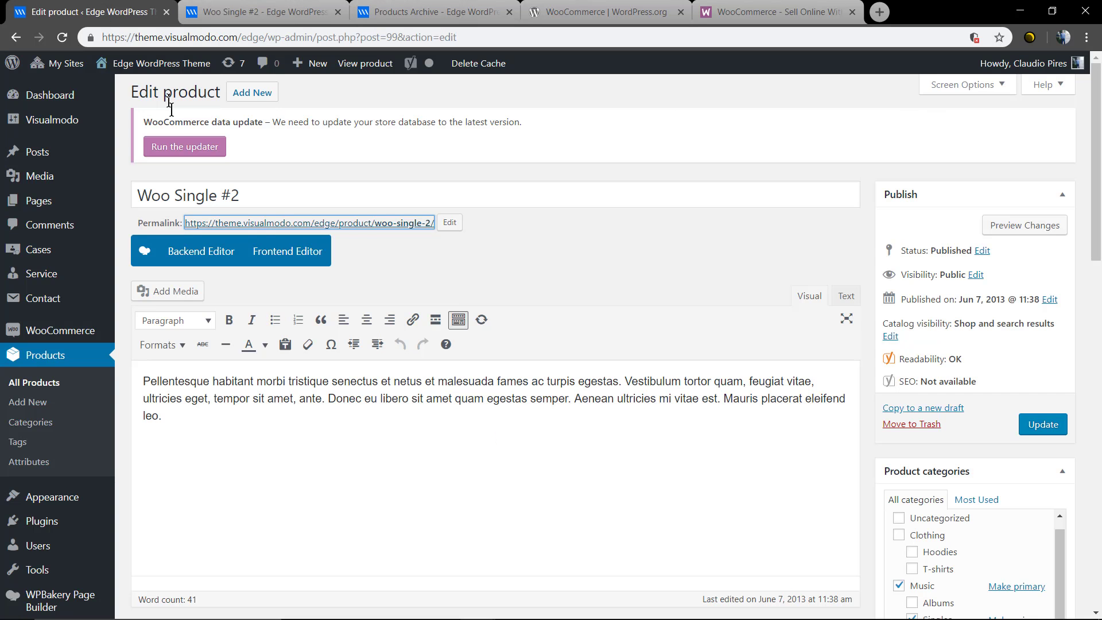
left_click(264, 14)
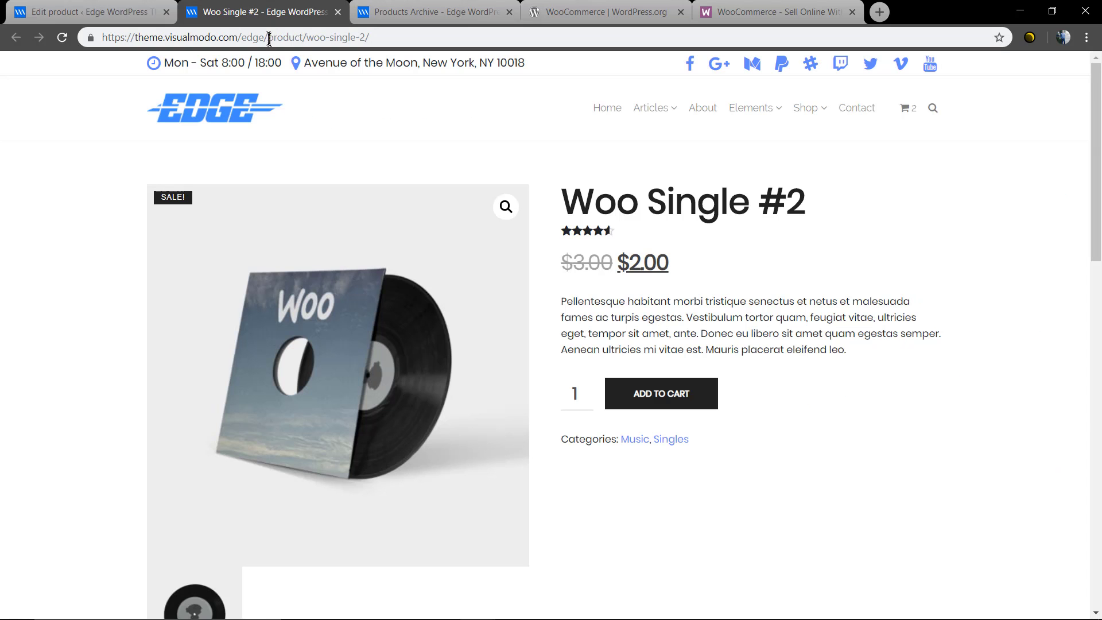
left_click(816, 113)
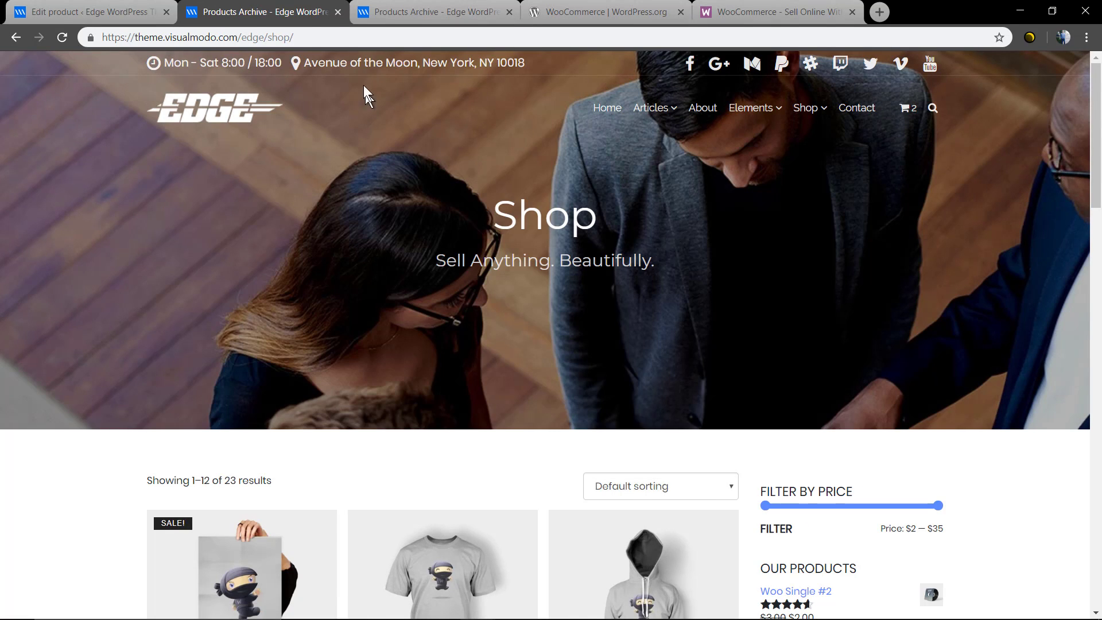
left_click(144, 11)
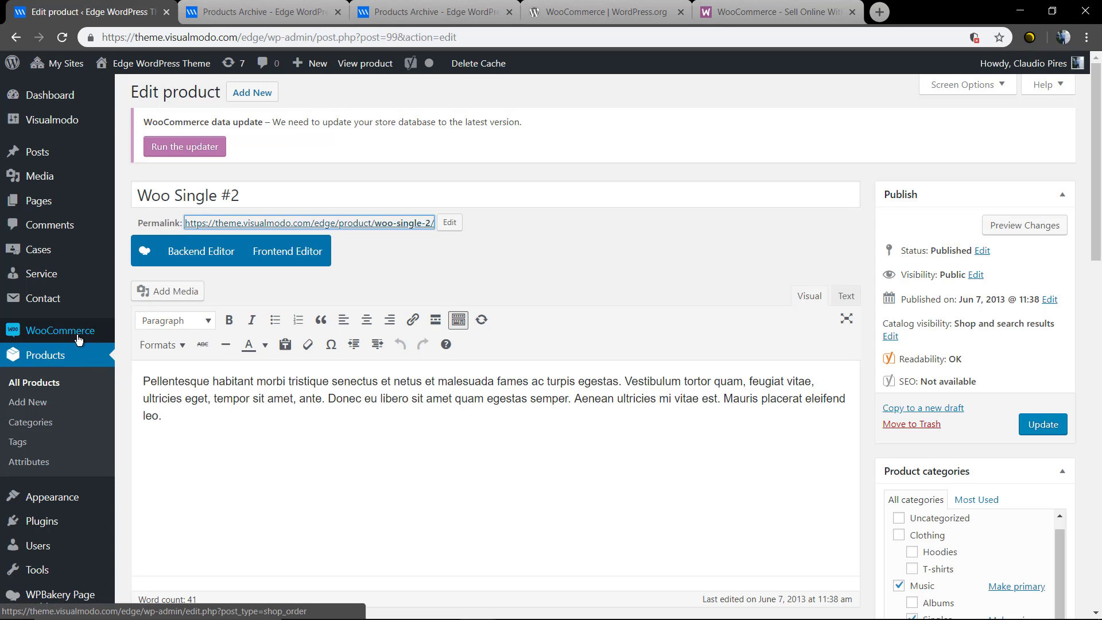
- Open WooCommerce Settings and scroll through the General store settings
mouse_move(85, 331)
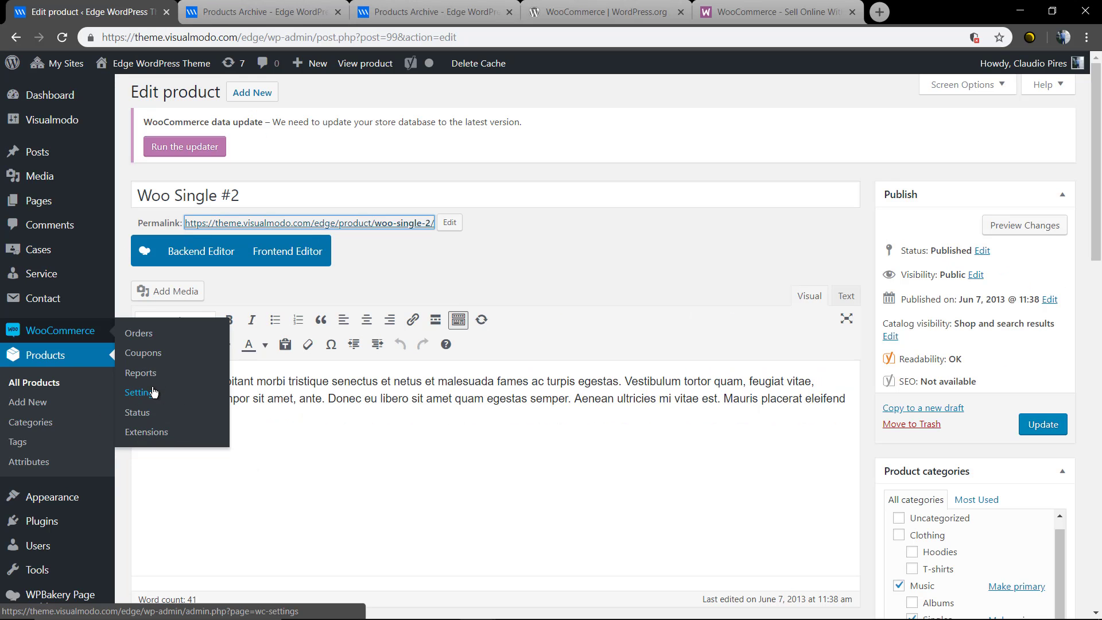
left_click(153, 392)
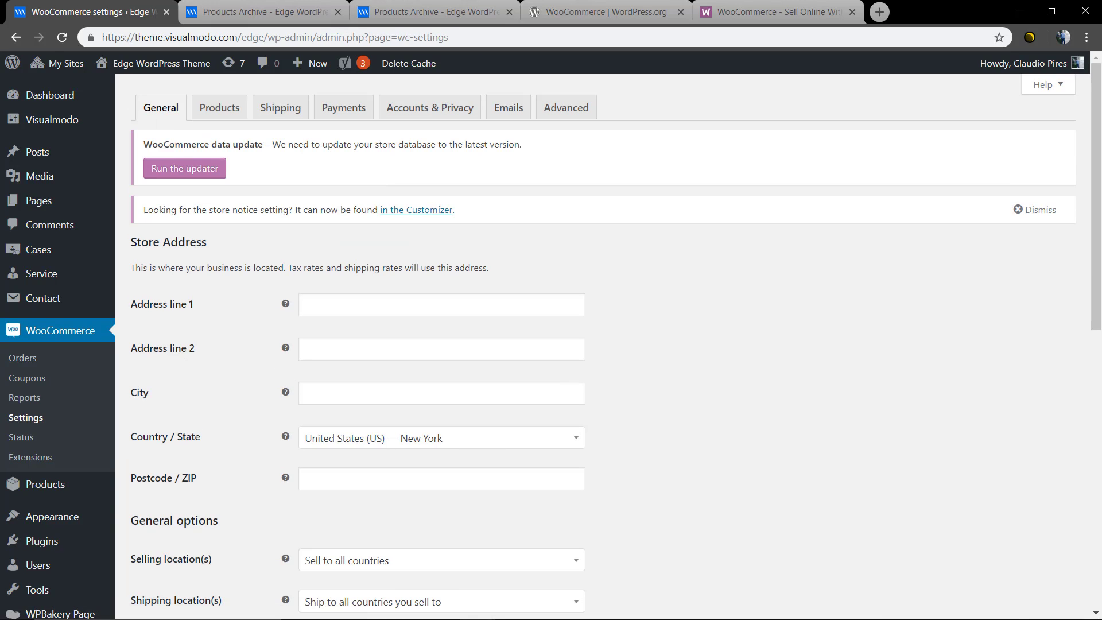
scroll(267, 330, "down", 4)
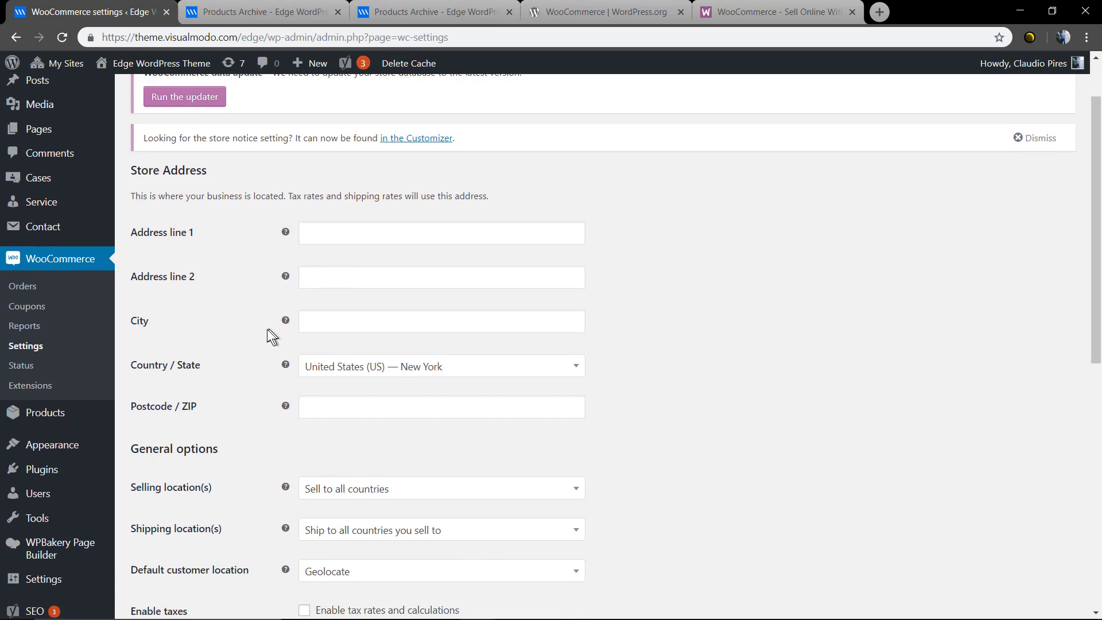
scroll(232, 329, "down", 2)
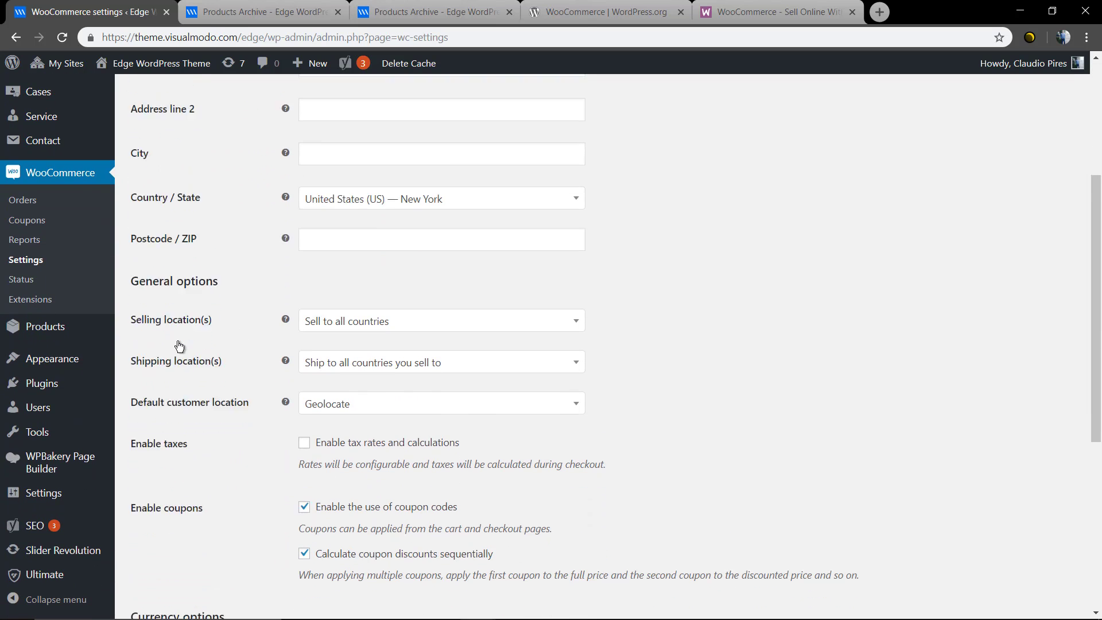
scroll(308, 285, "down", 4)
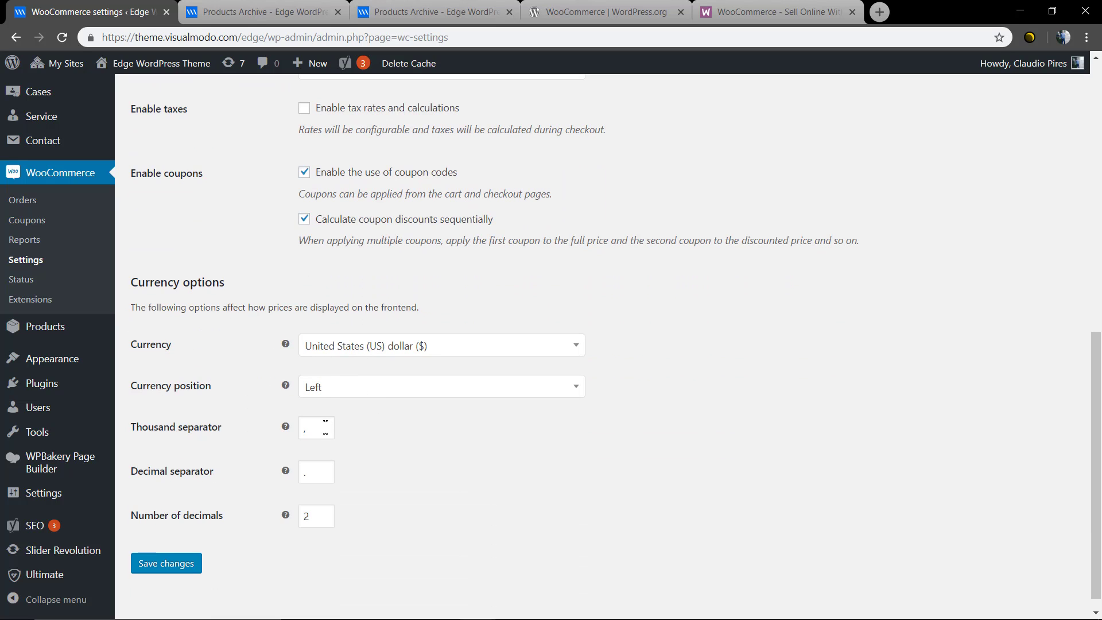
scroll(316, 458, "down", 1)
scroll(287, 482, "up", 10)
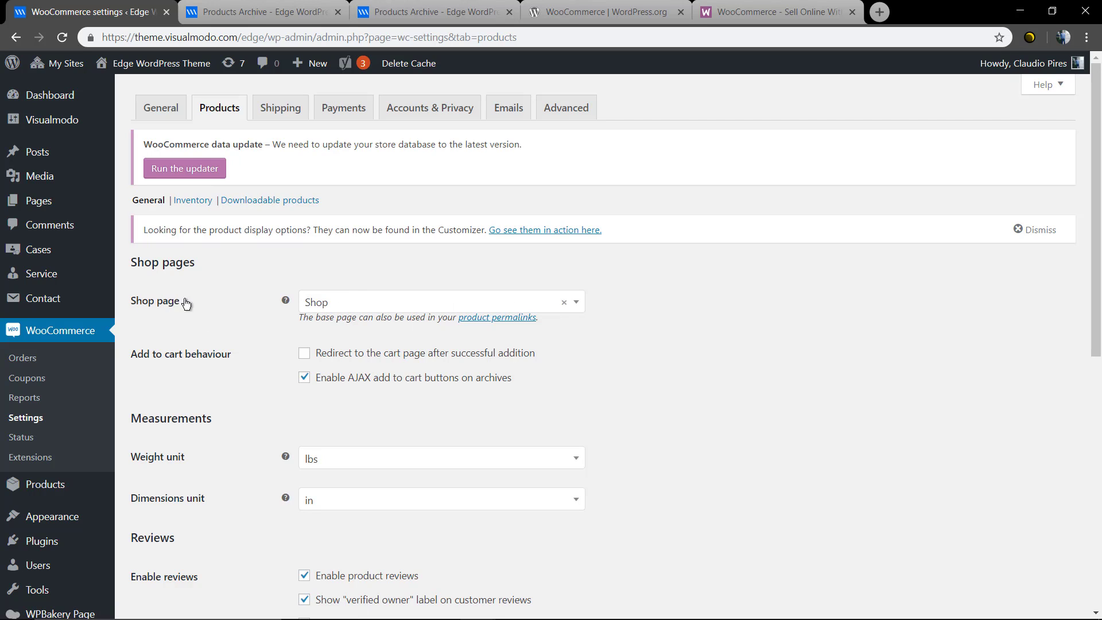
left_click(577, 307)
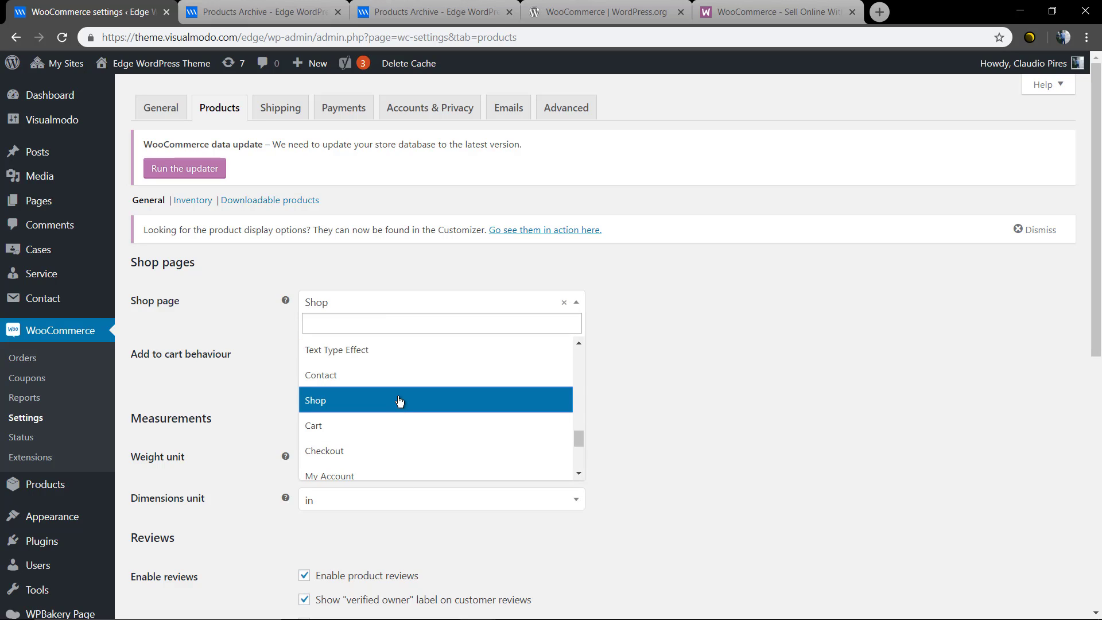
left_click(316, 404)
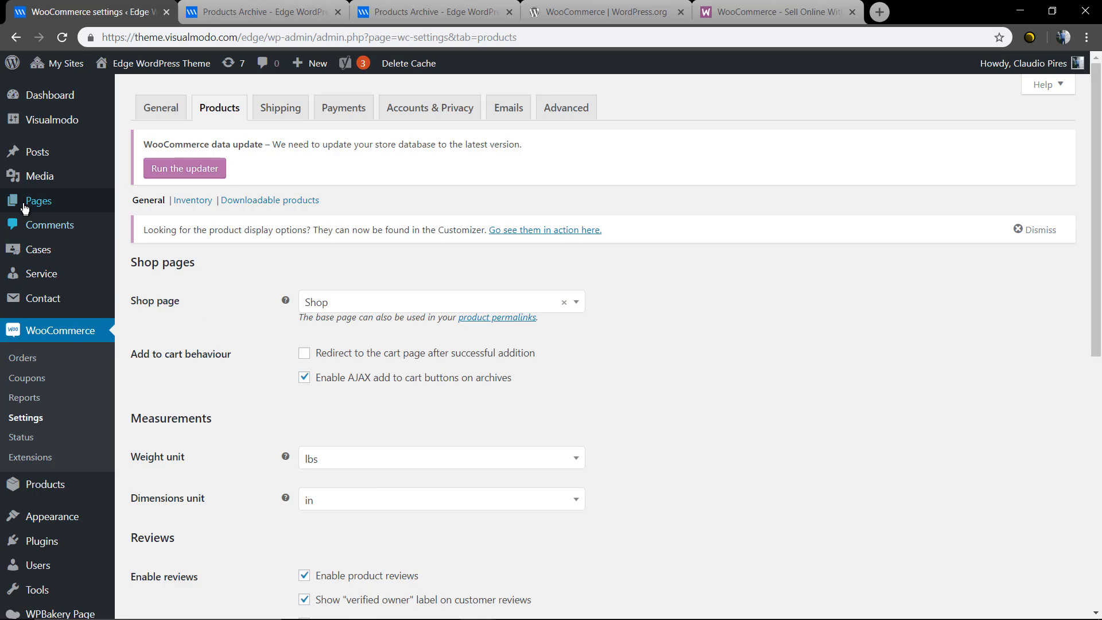
mouse_move(69, 200)
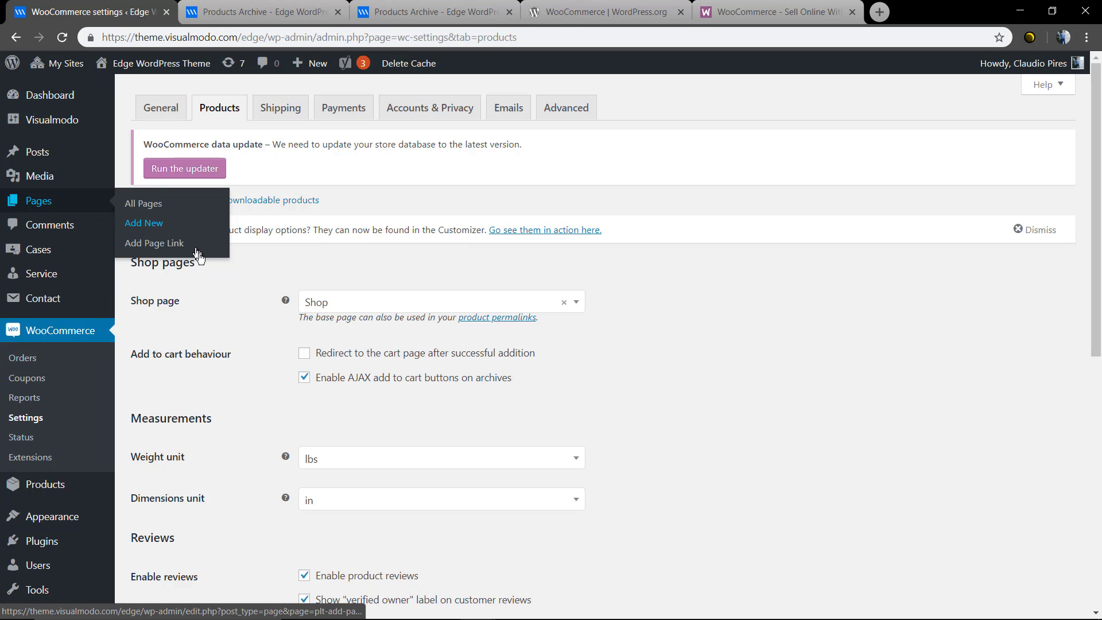
scroll(218, 338, "down", 2)
scroll(221, 338, "up", 2)
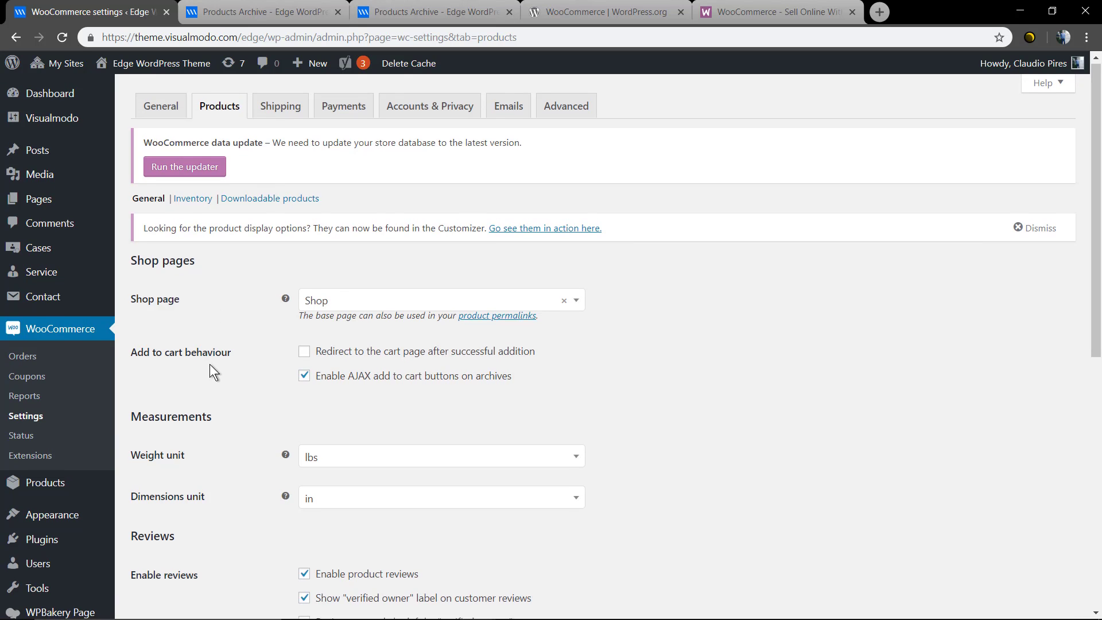
scroll(209, 362, "down", 4)
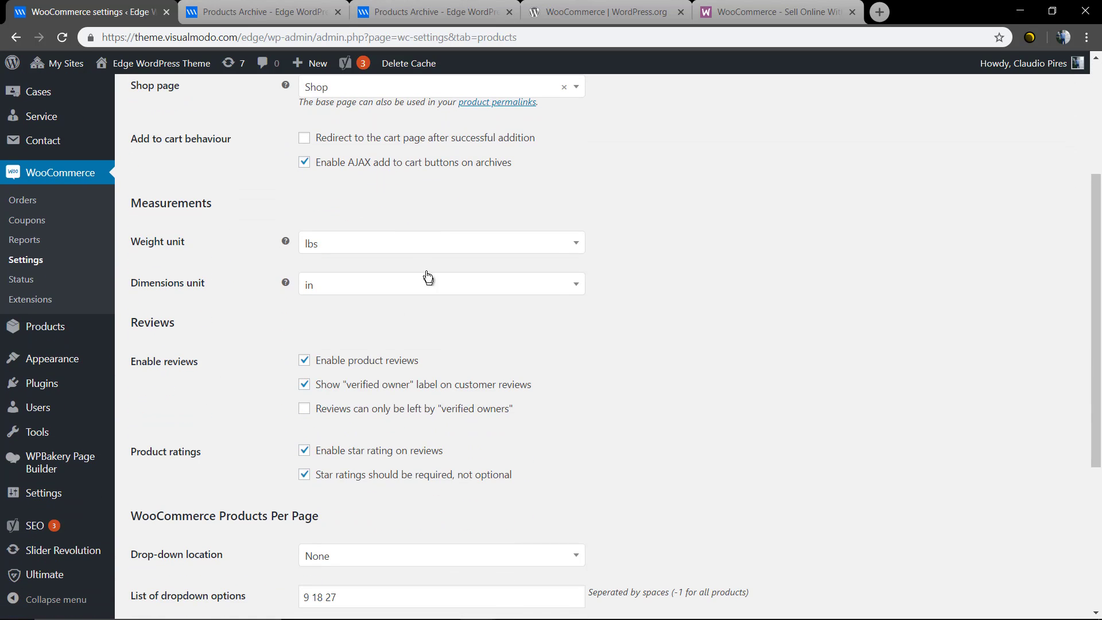
scroll(264, 316, "down", 5)
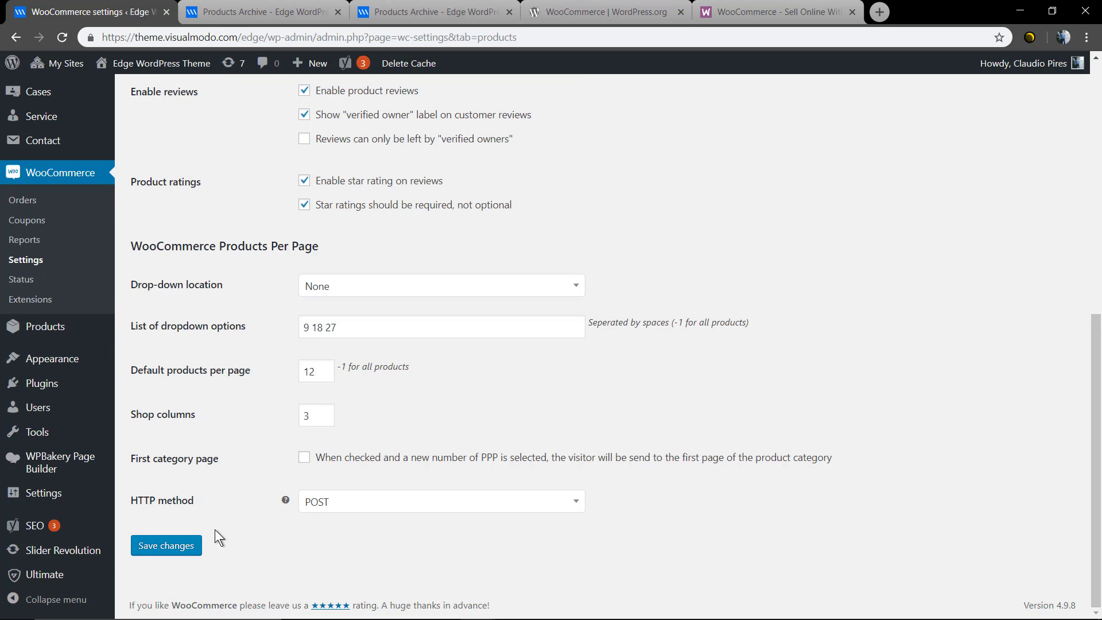
scroll(212, 528, "up", 8)
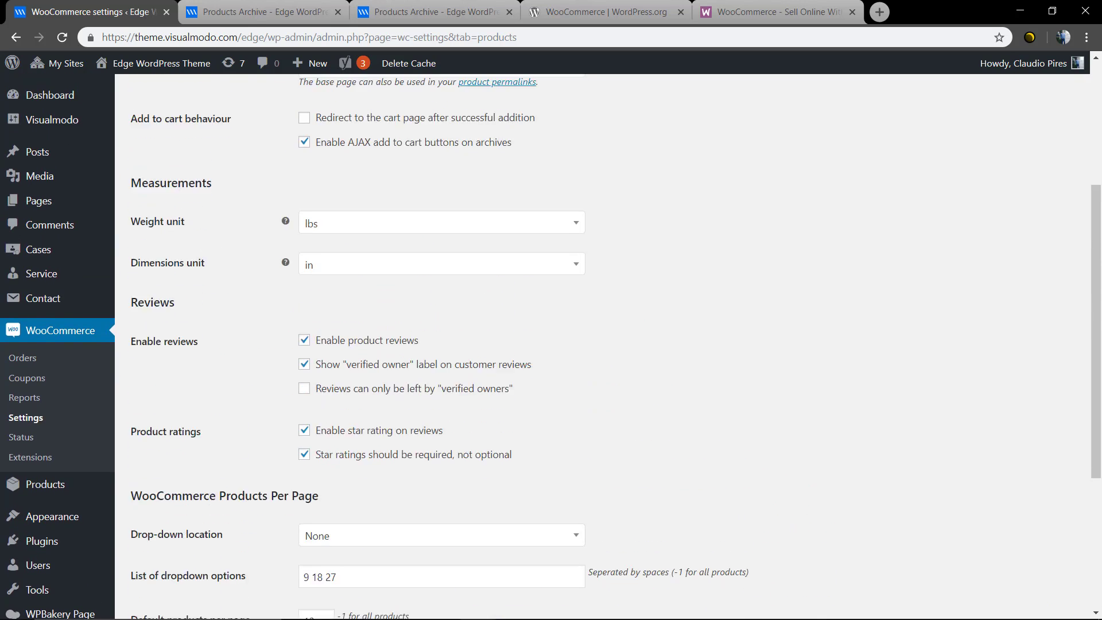
scroll(214, 538, "up", 1)
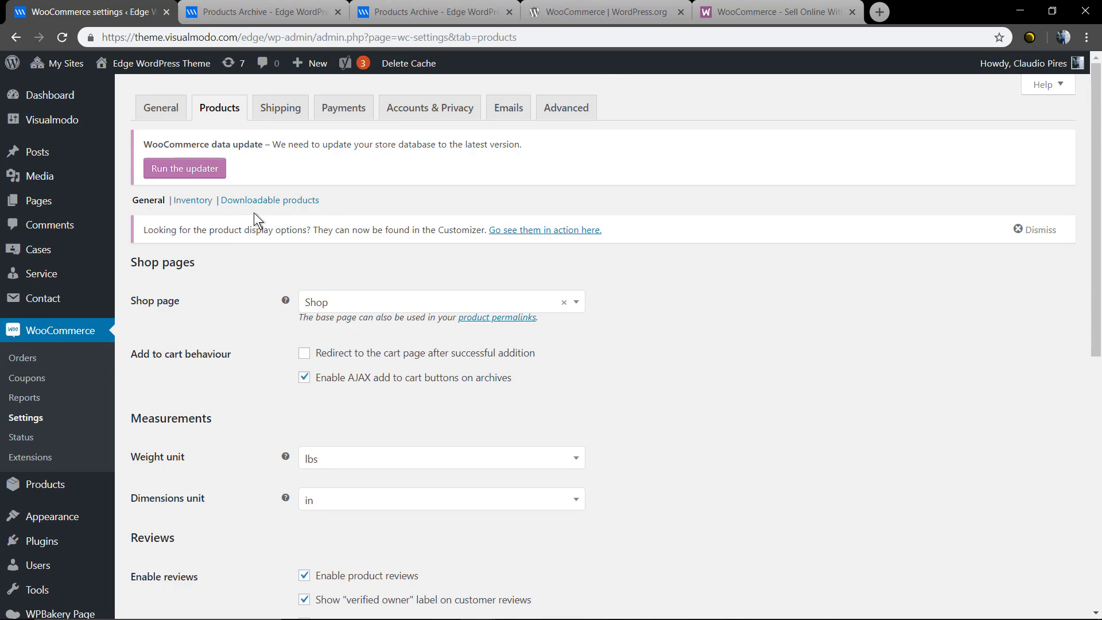
left_click(406, 14)
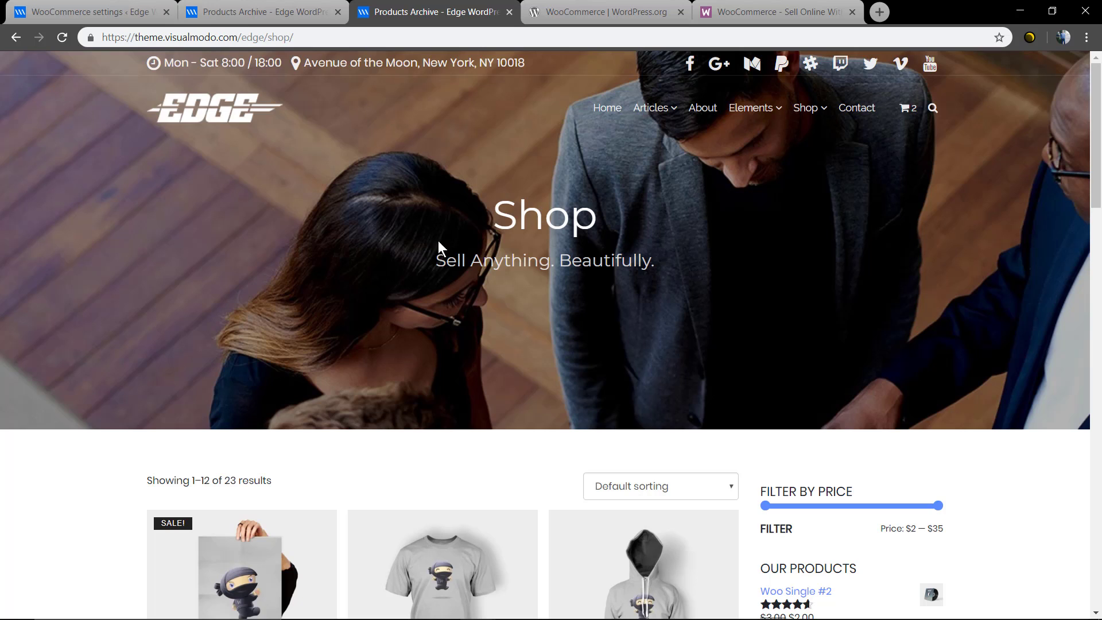
scroll(353, 312, "down", 5)
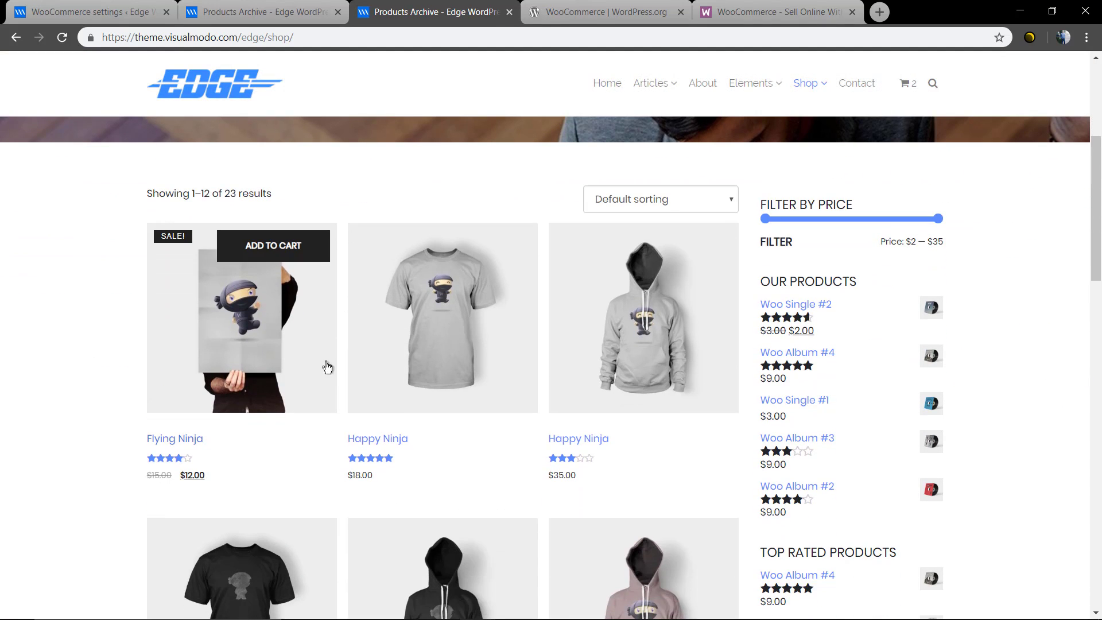
scroll(327, 367, "up", 5)
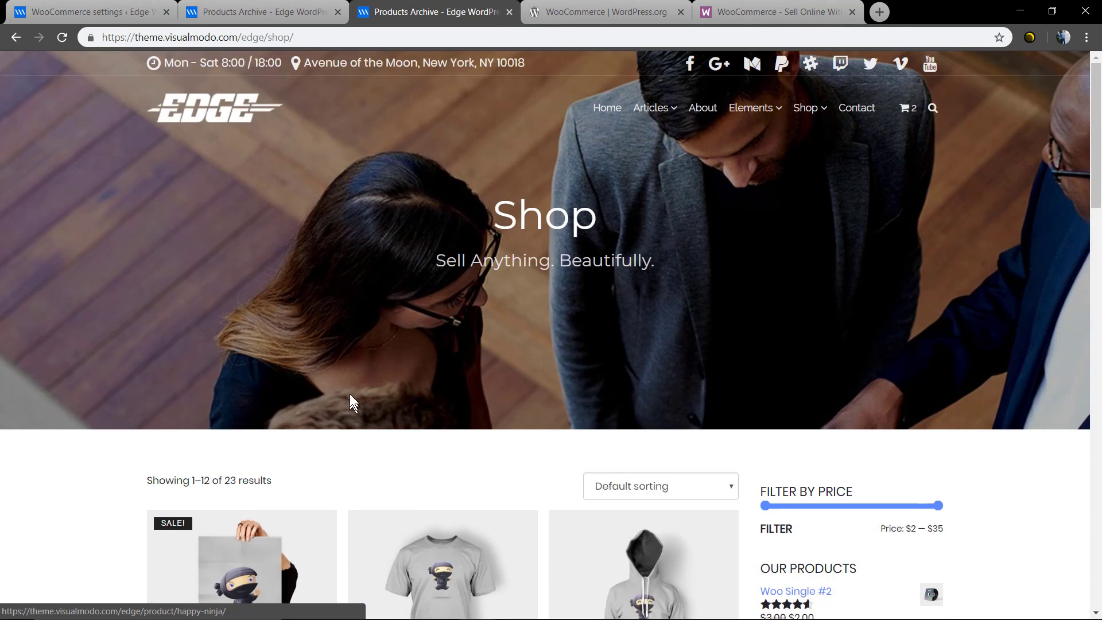
scroll(810, 222, "down", 4)
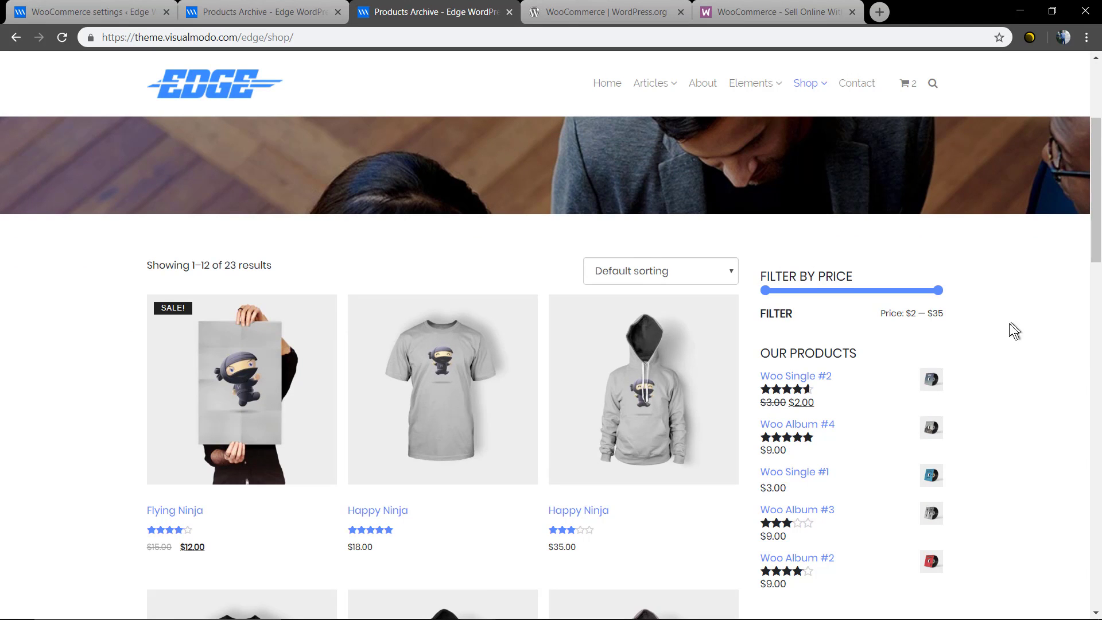
scroll(1011, 329, "down", 4)
scroll(970, 345, "down", 5)
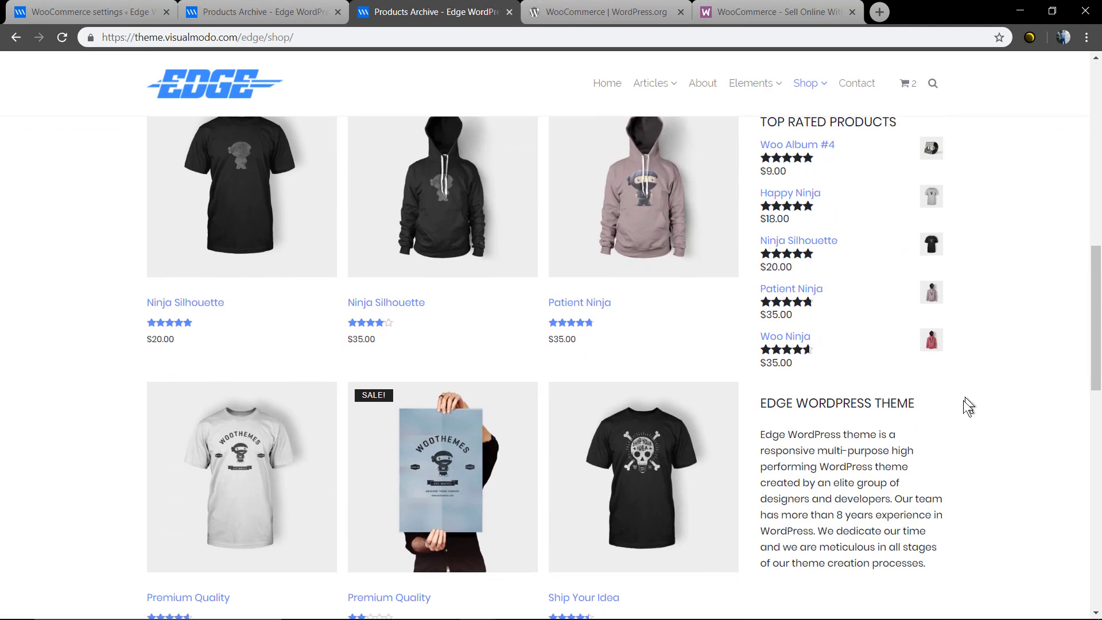
scroll(752, 436, "up", 13)
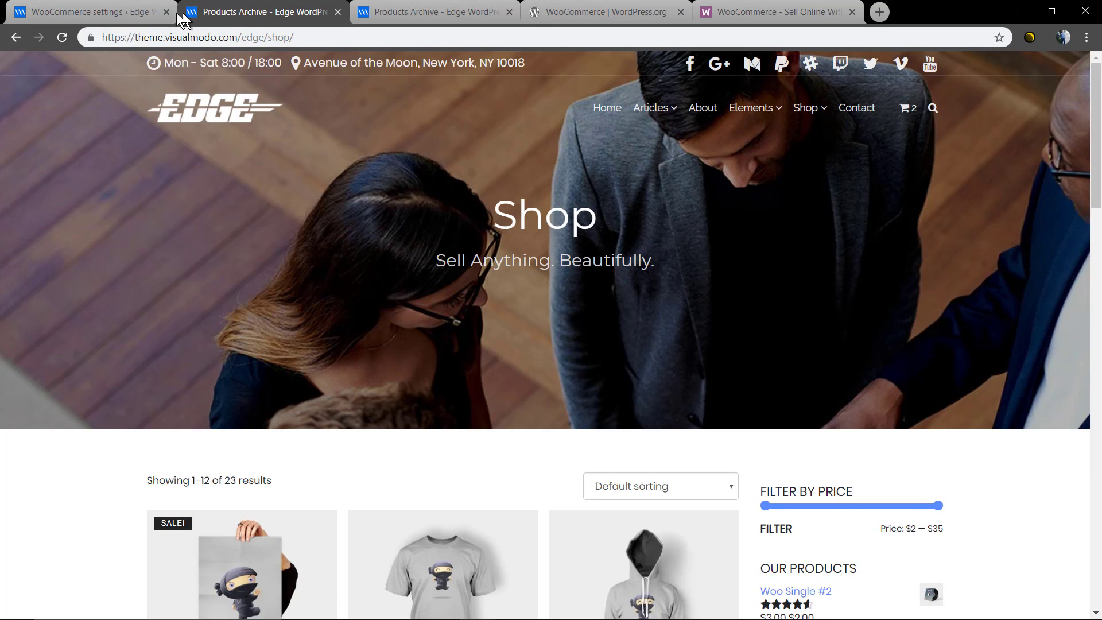
left_click(103, 12)
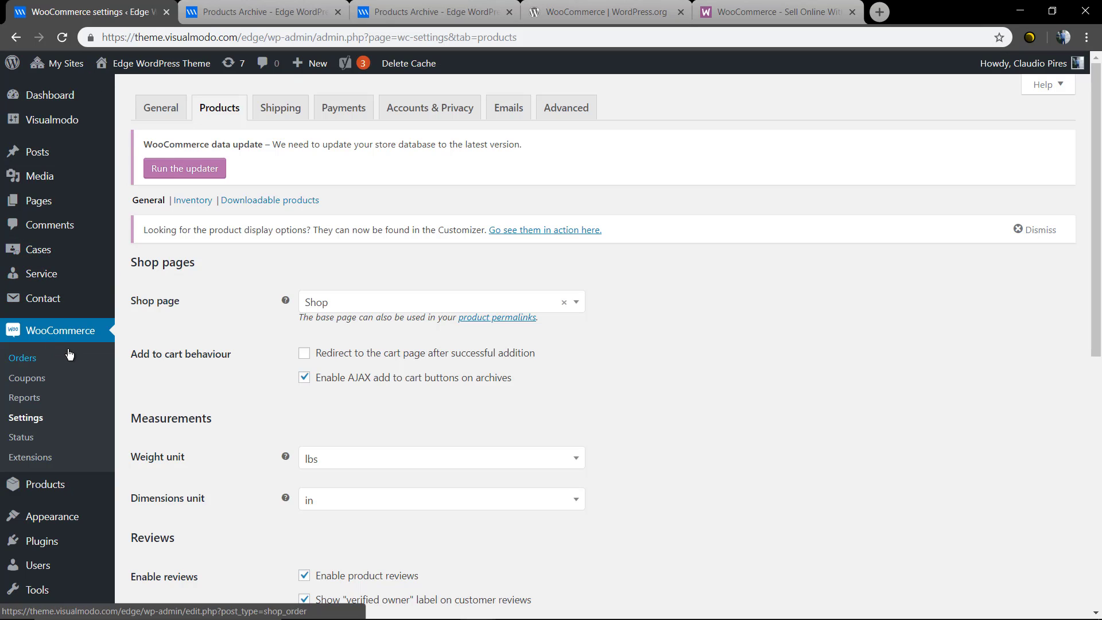
- Open Appearance > Widgets, collapse Sidebar and expand the WooCommerce widget area
mouse_move(63, 520)
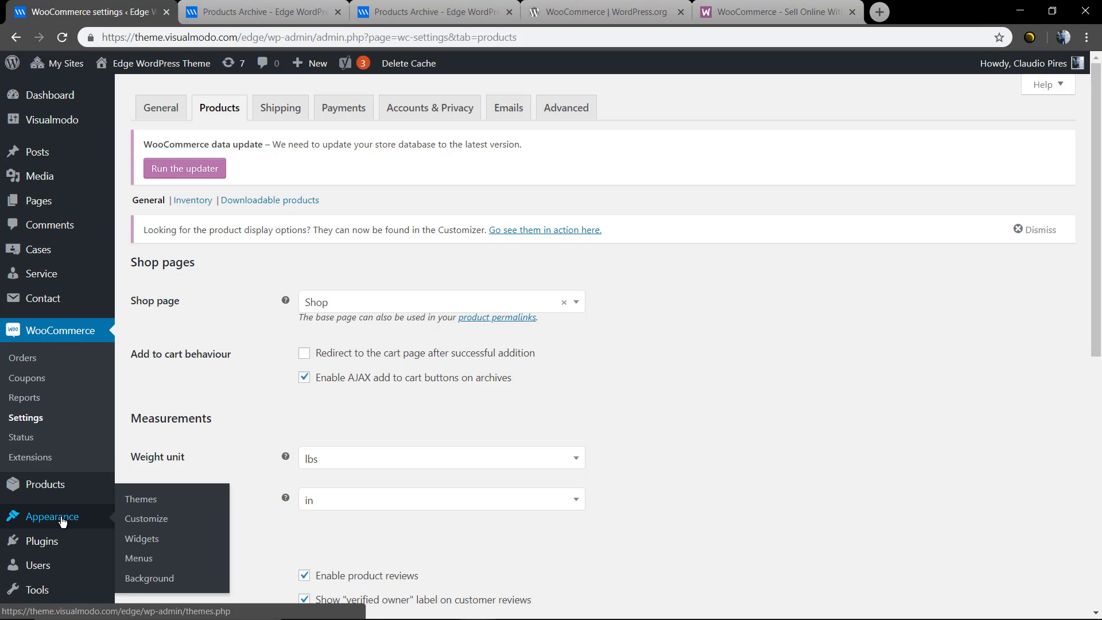
left_click(143, 543)
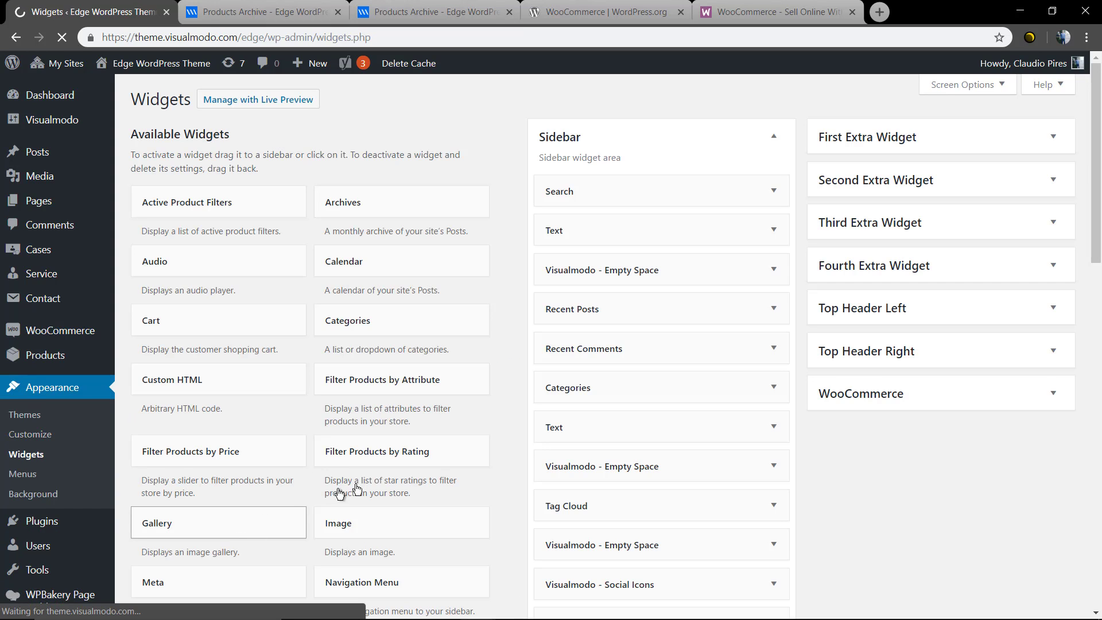
left_click(654, 138)
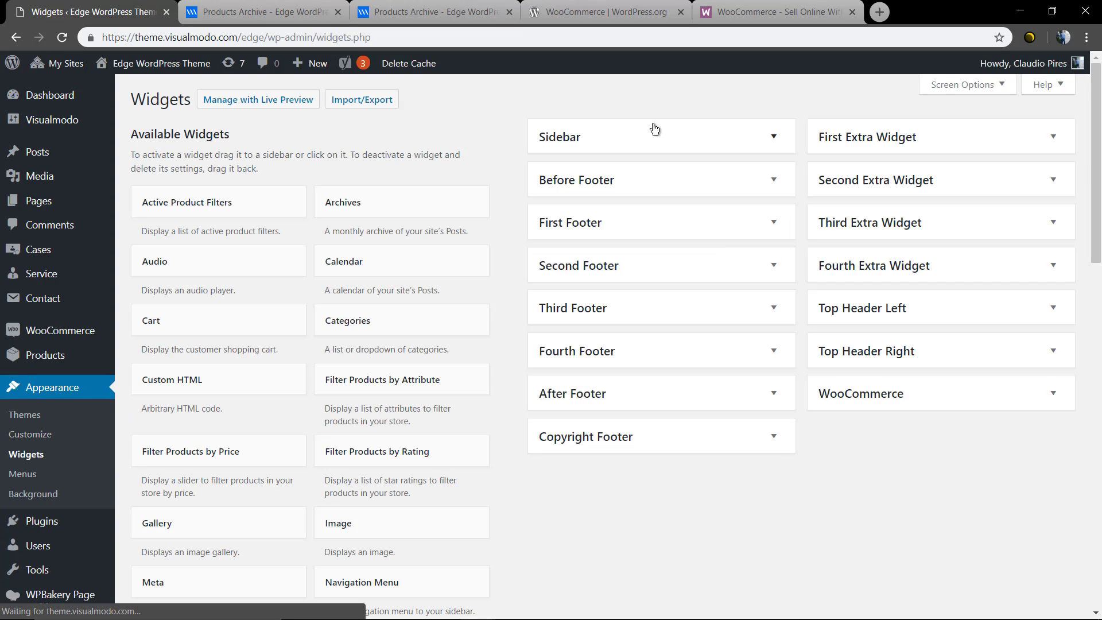
left_click(865, 396)
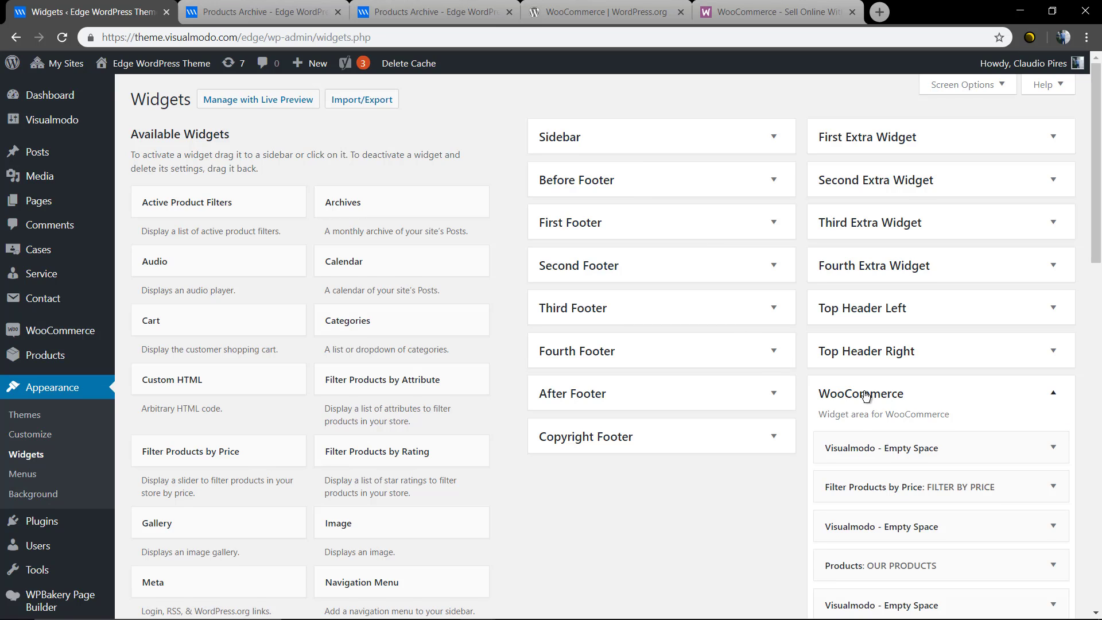
- Drag a widget within the WooCommerce area, then collapse that area
scroll(870, 373, "down", 4)
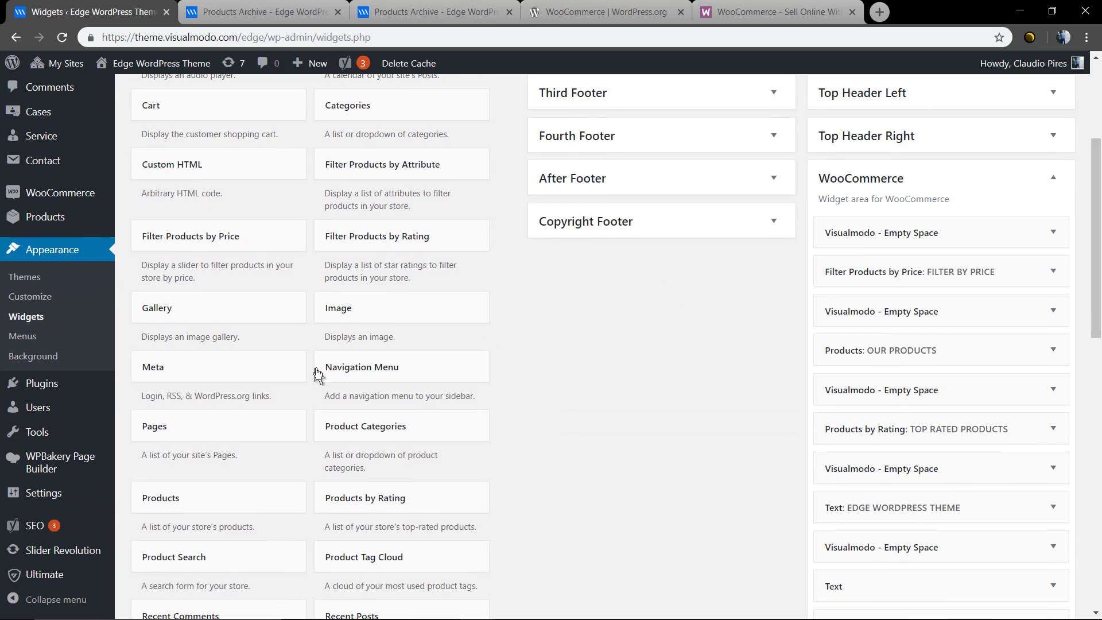
left_click_drag(430, 315, 423, 341)
scroll(804, 425, "down", 1)
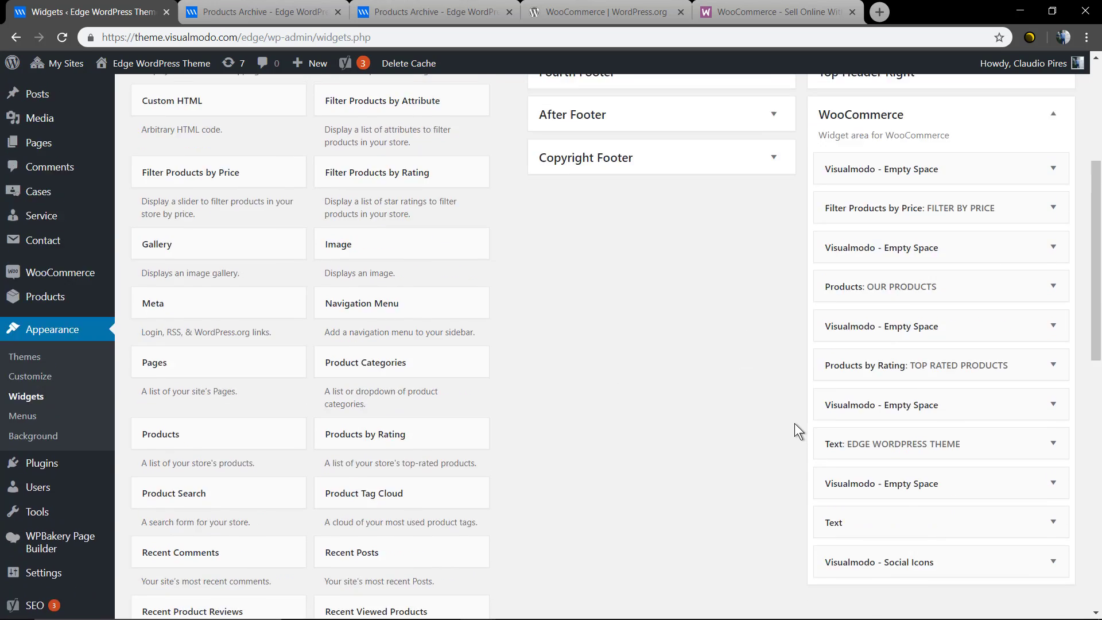
scroll(819, 401, "up", 4)
scroll(817, 396, "down", 6)
scroll(817, 396, "up", 6)
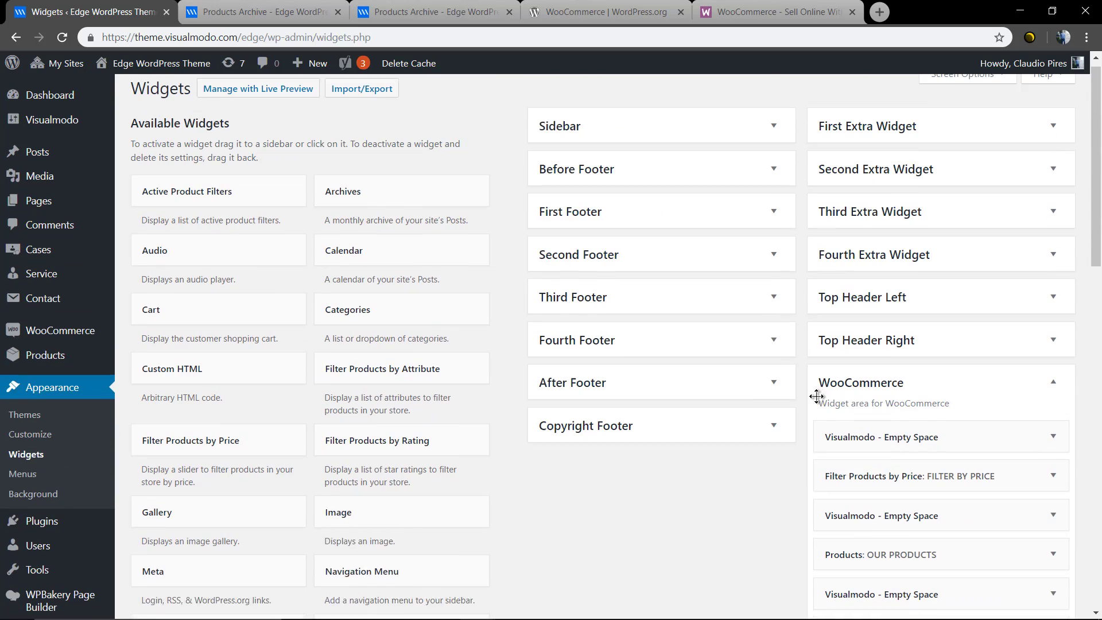
left_click(864, 394)
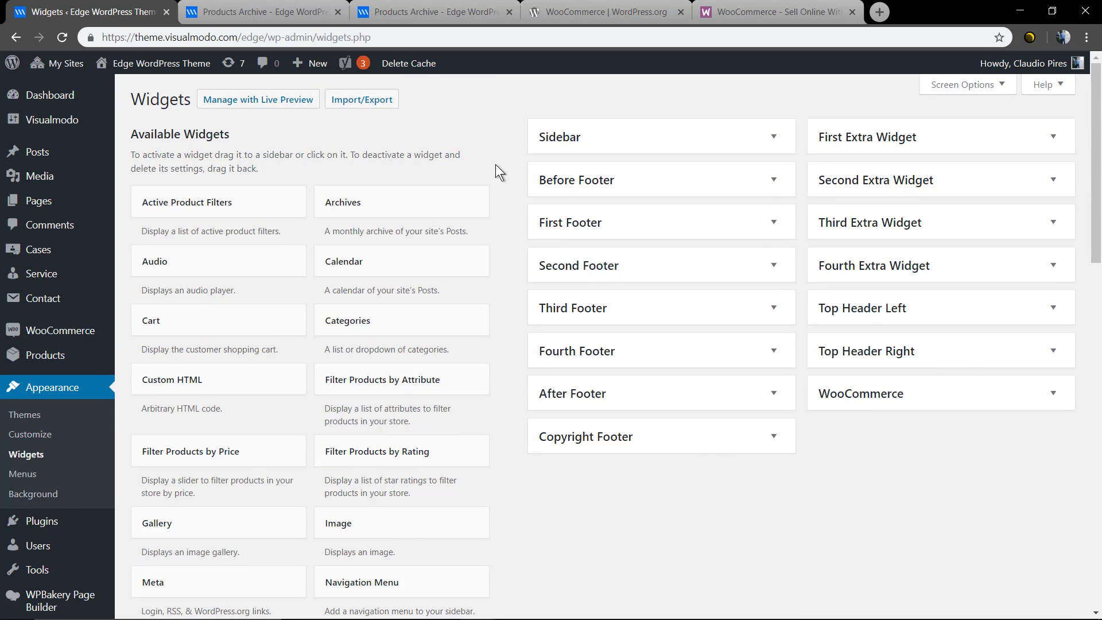
- Compare against the live shop page, then return to the Widgets screen
left_click(266, 13)
mouse_move(808, 115)
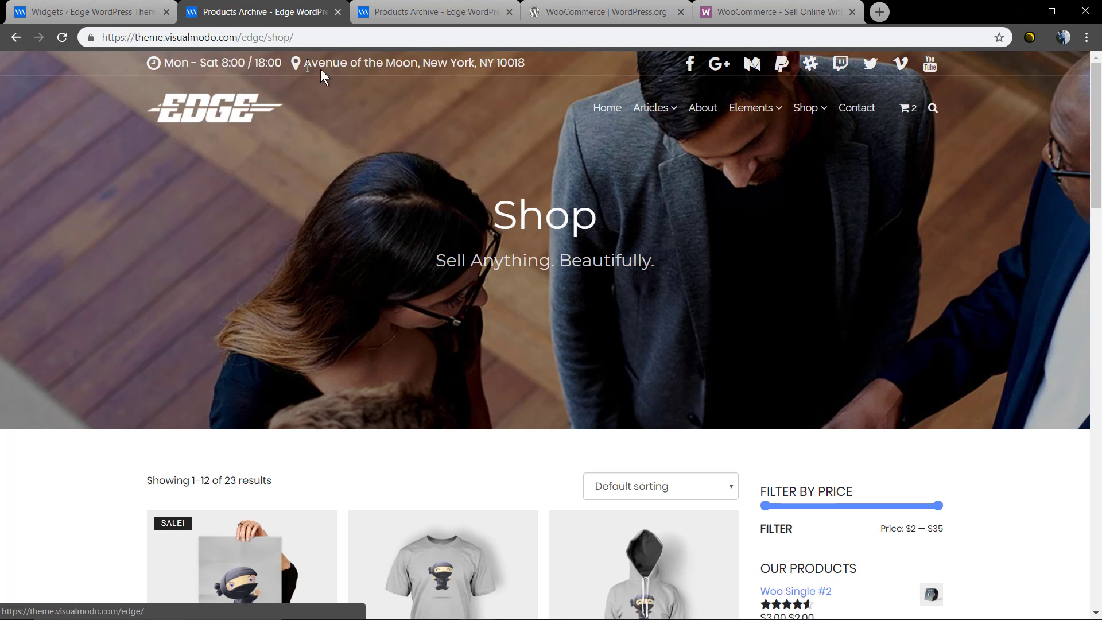
left_click(85, 8)
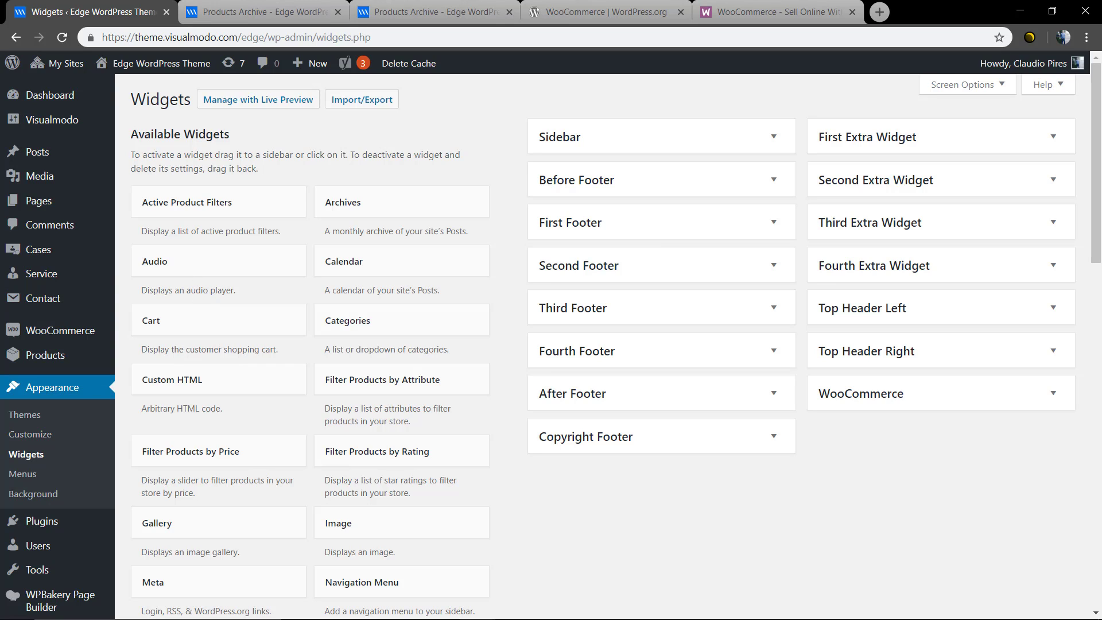
mouse_move(53, 202)
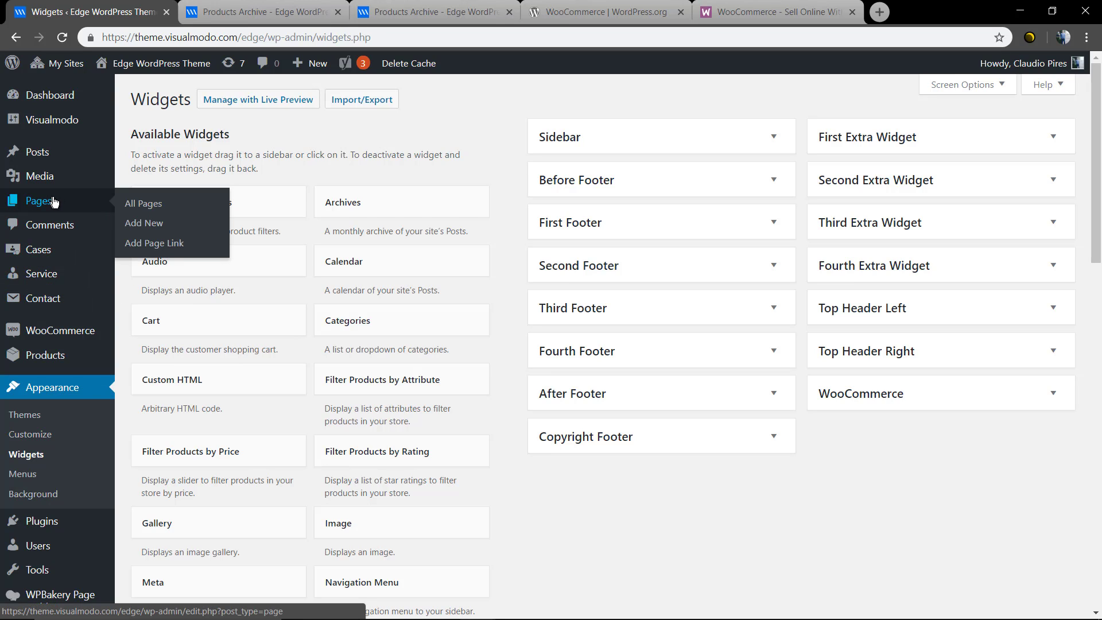
- Add a new page titled 'WooCommerce Account Page' and enable the WPBakery Backend Editor
left_click(151, 225)
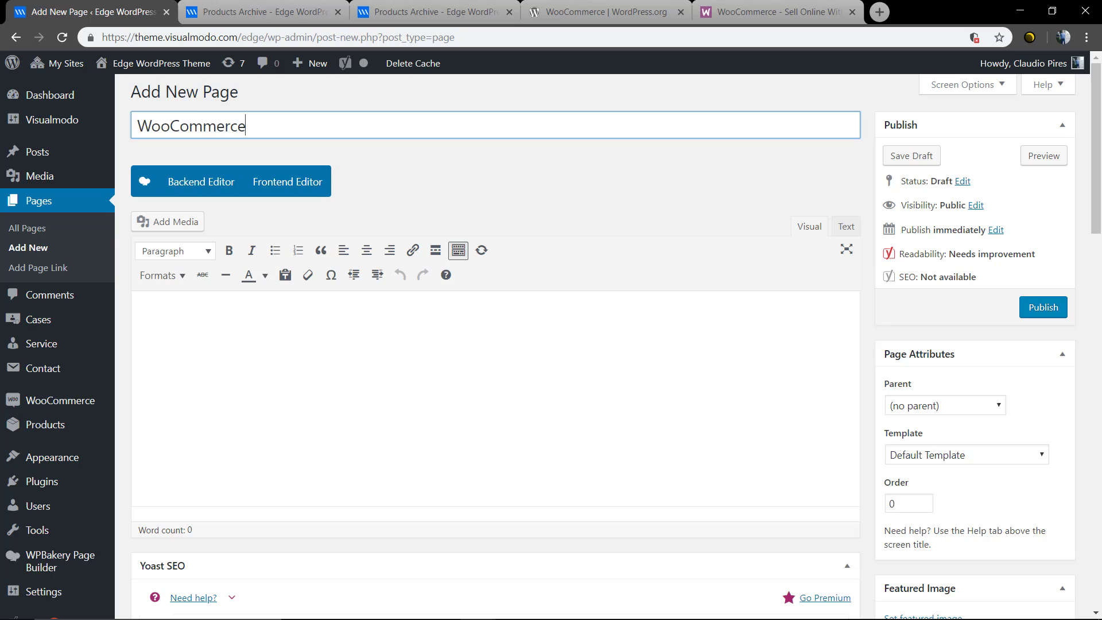
type("Account Page")
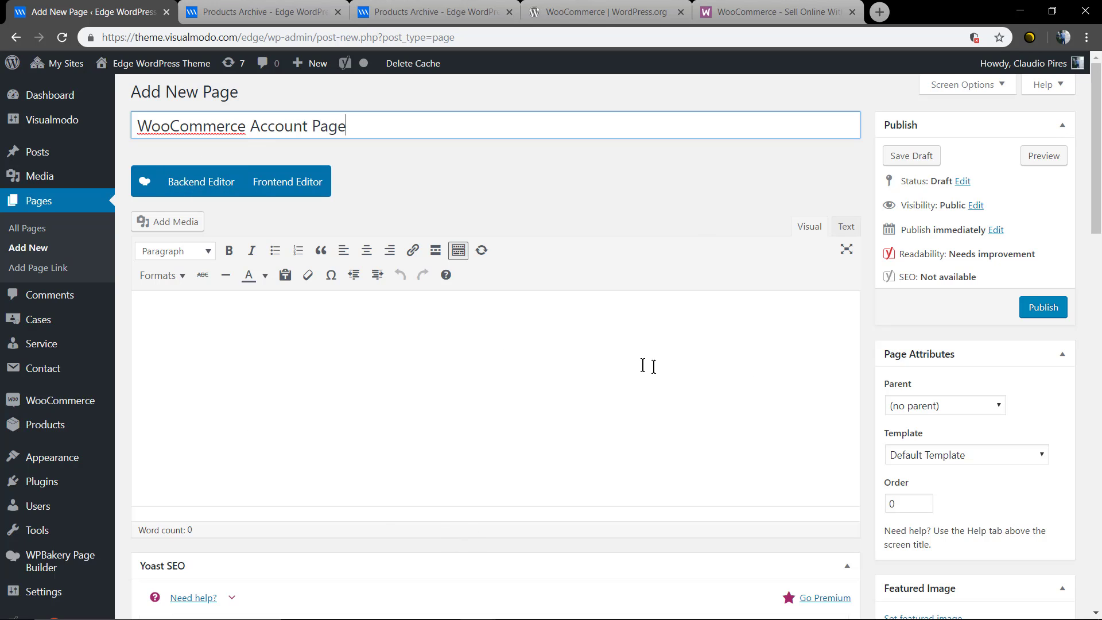
left_click(222, 183)
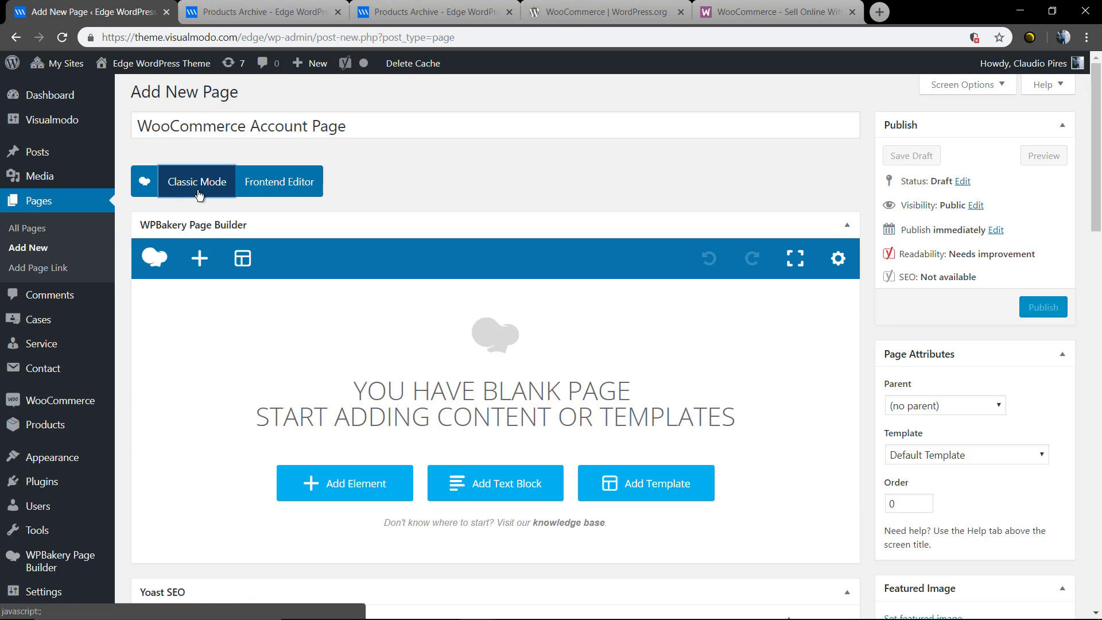
- Add the WooCommerce My Account element in WPBakery, keeping its default settings
left_click(199, 258)
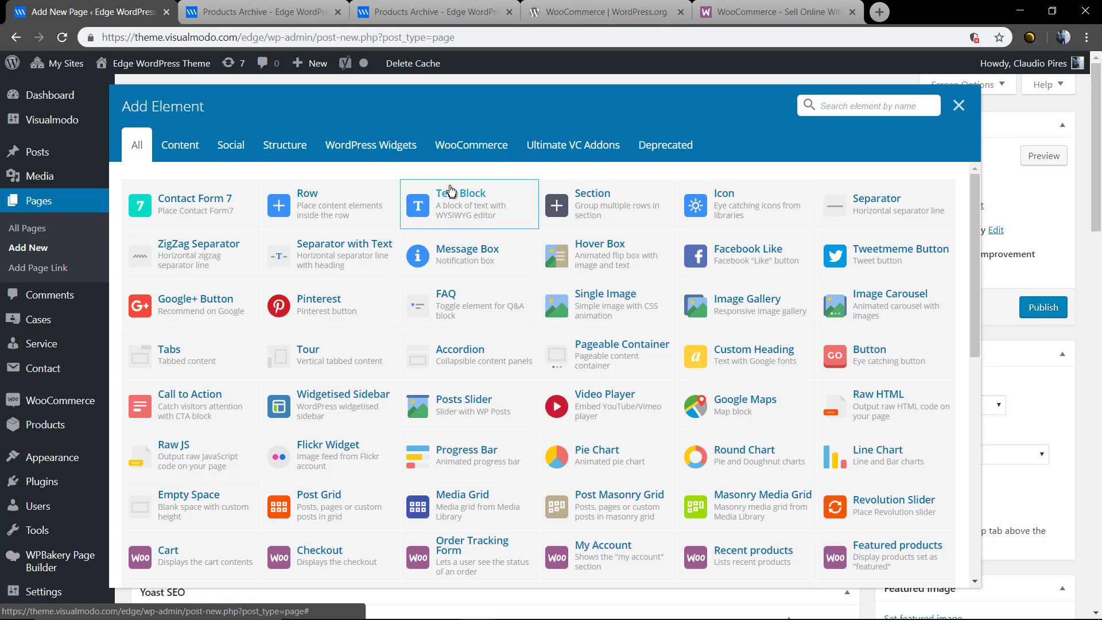
left_click(456, 145)
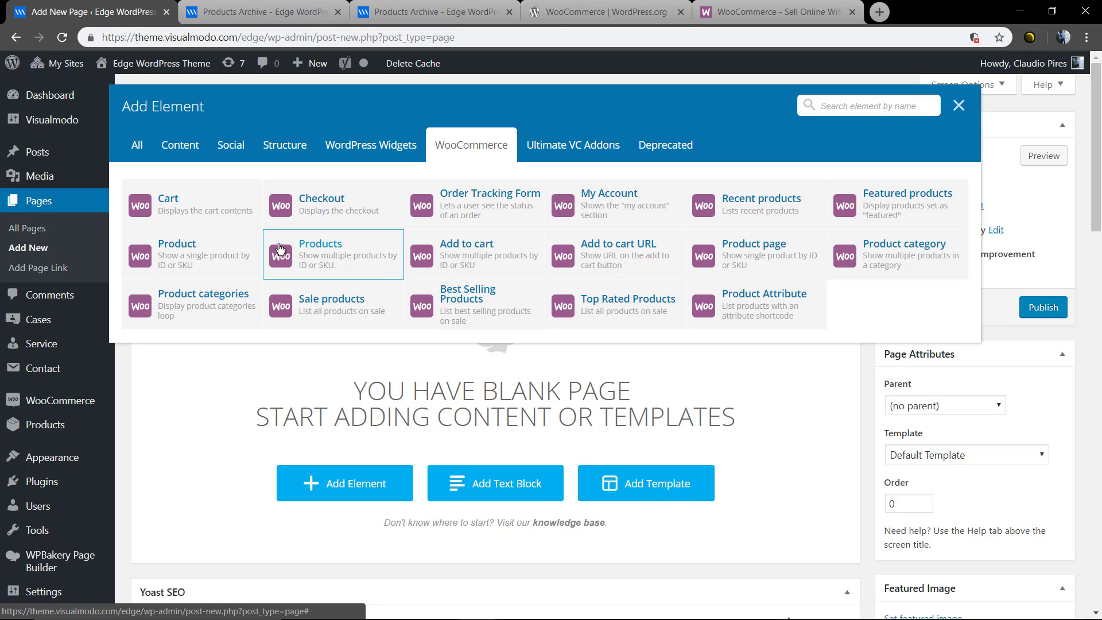
left_click(613, 205)
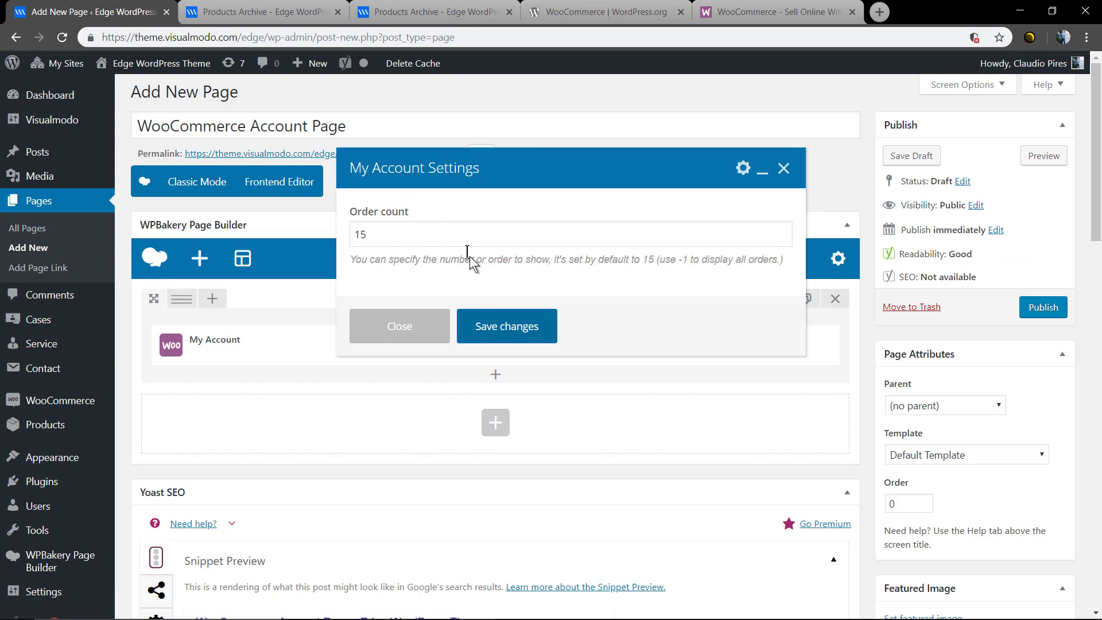
left_click(488, 333)
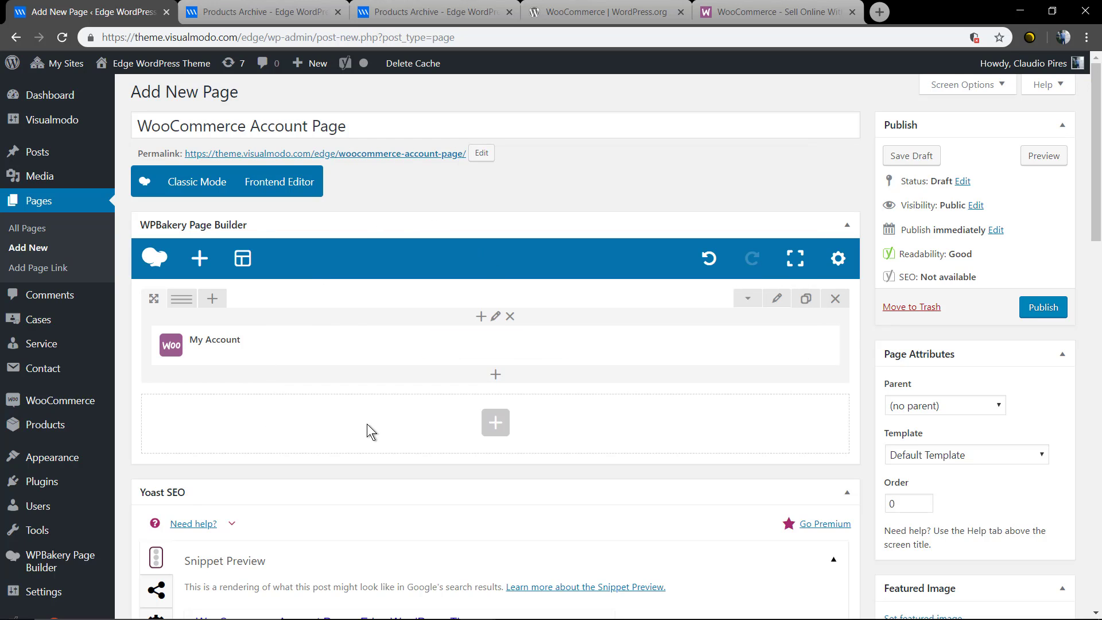
- Publish the WooCommerce Account Page
scroll(361, 422, "down", 1)
scroll(360, 412, "up", 1)
scroll(409, 302, "down", 3)
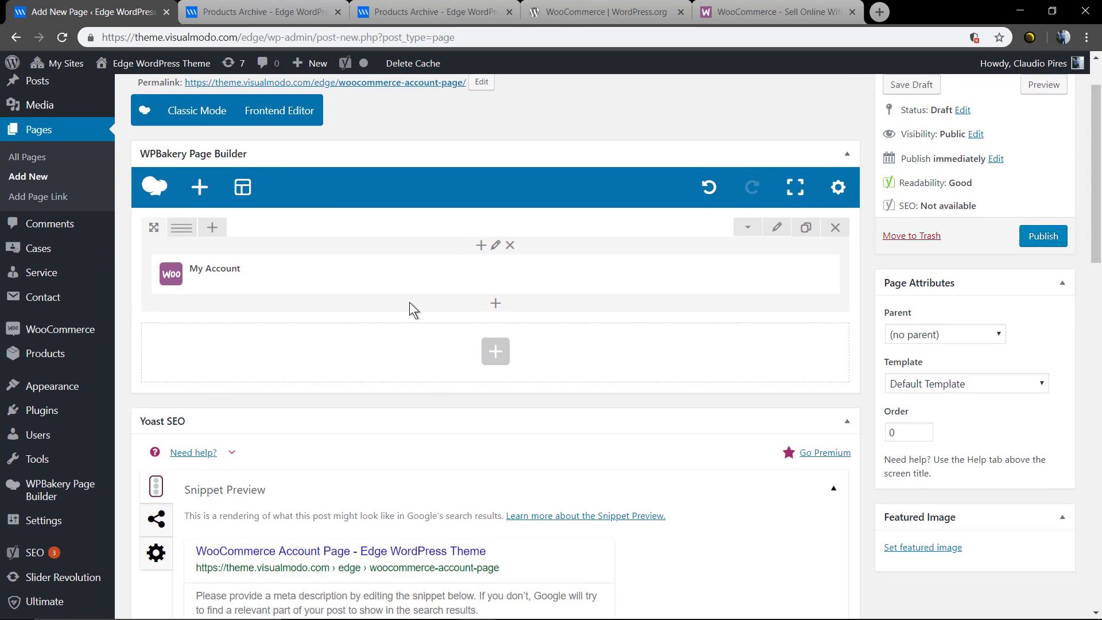
scroll(405, 301, "up", 3)
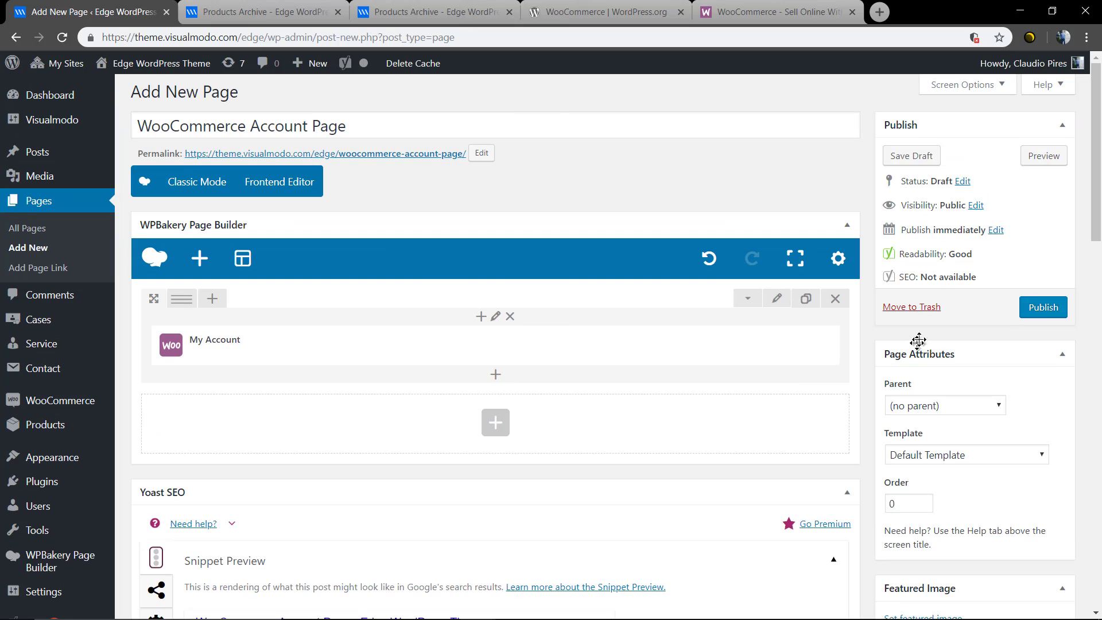
left_click(1053, 314)
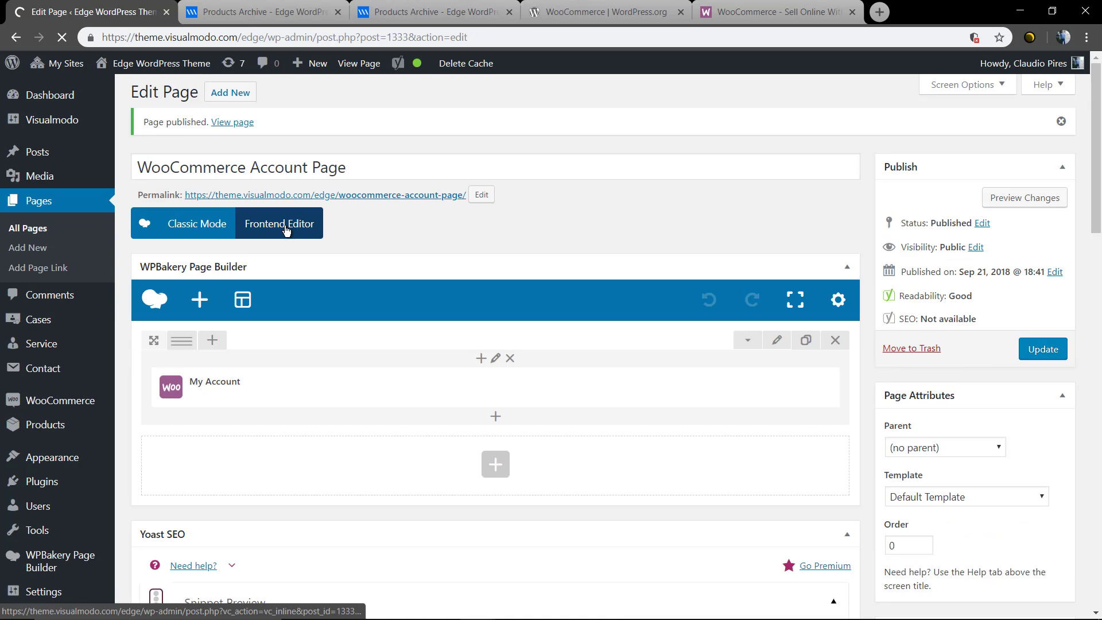
- Under WooCommerce > Settings > Advanced, choose WooCommerce Account Page as the My account page
mouse_move(86, 404)
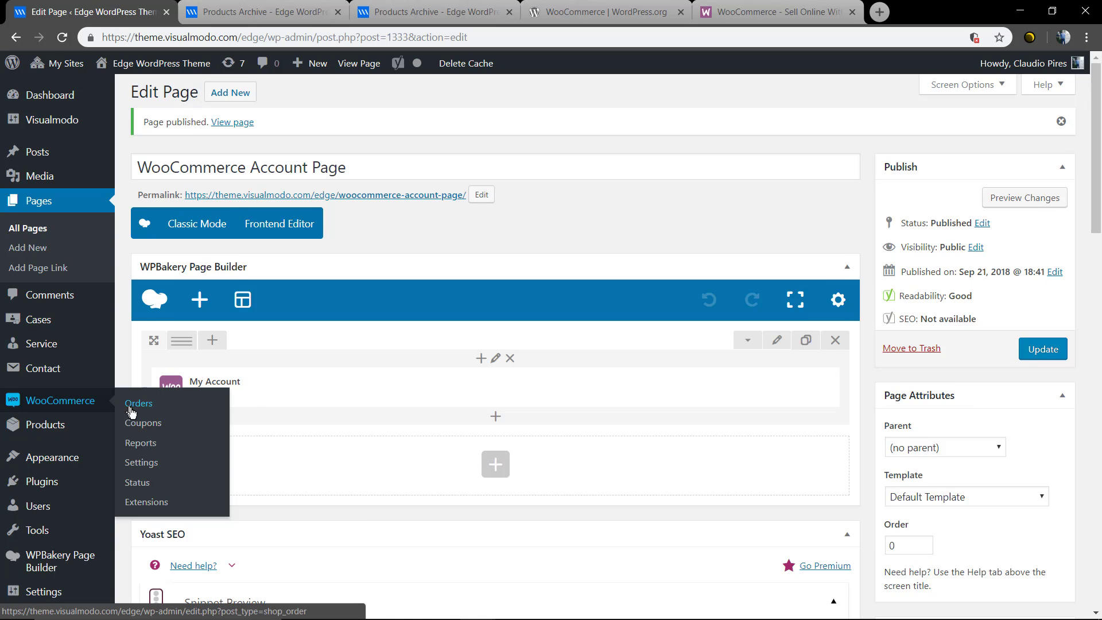
left_click(146, 465)
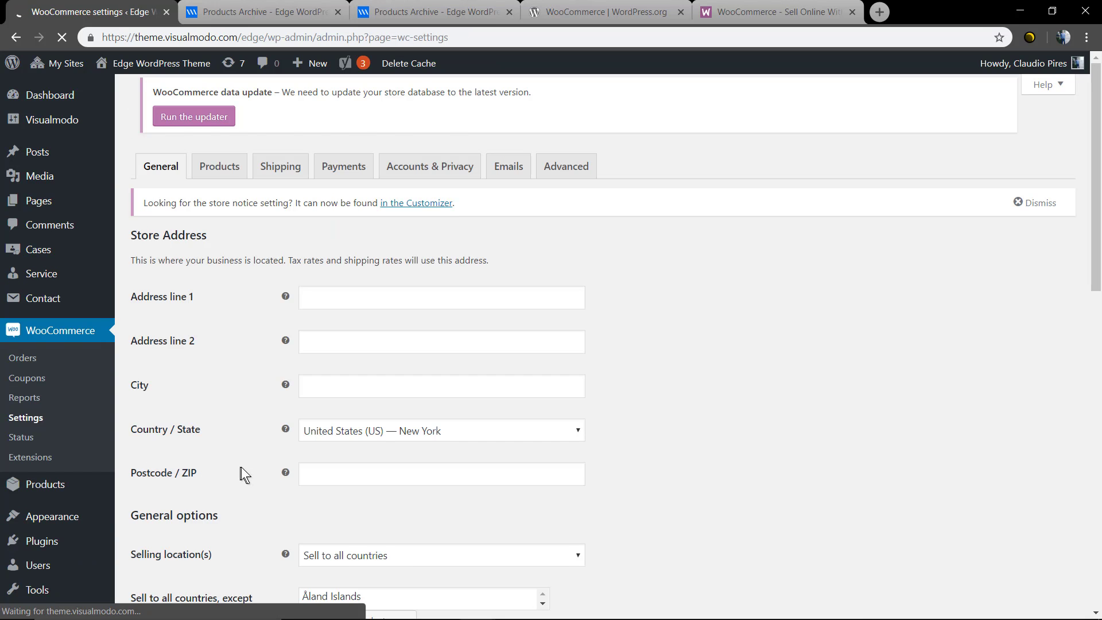
left_click(430, 108)
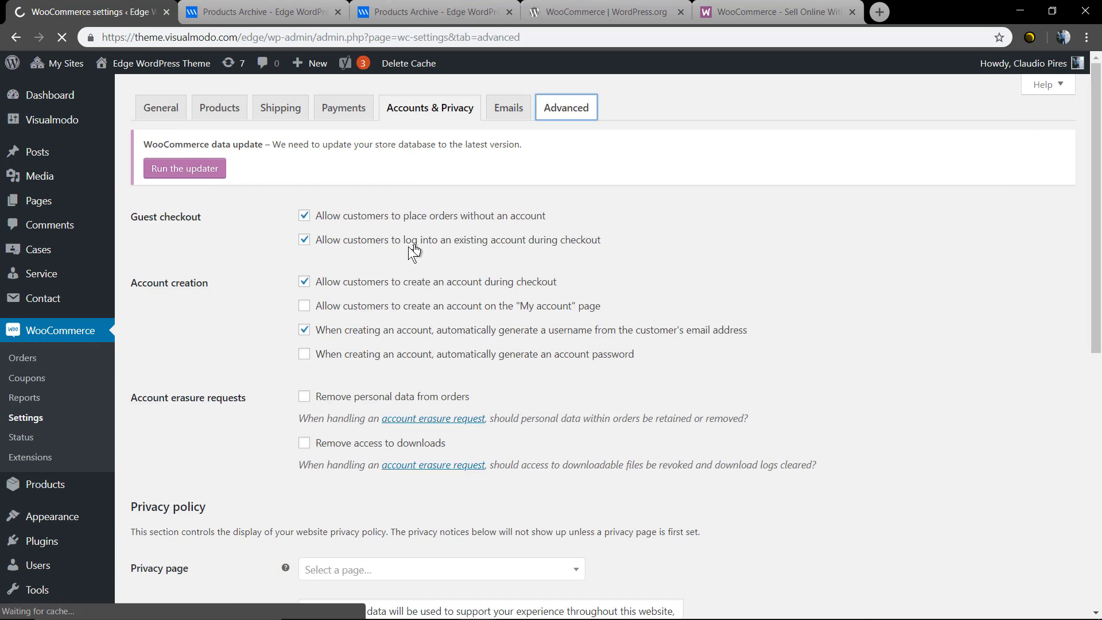
left_click(566, 108)
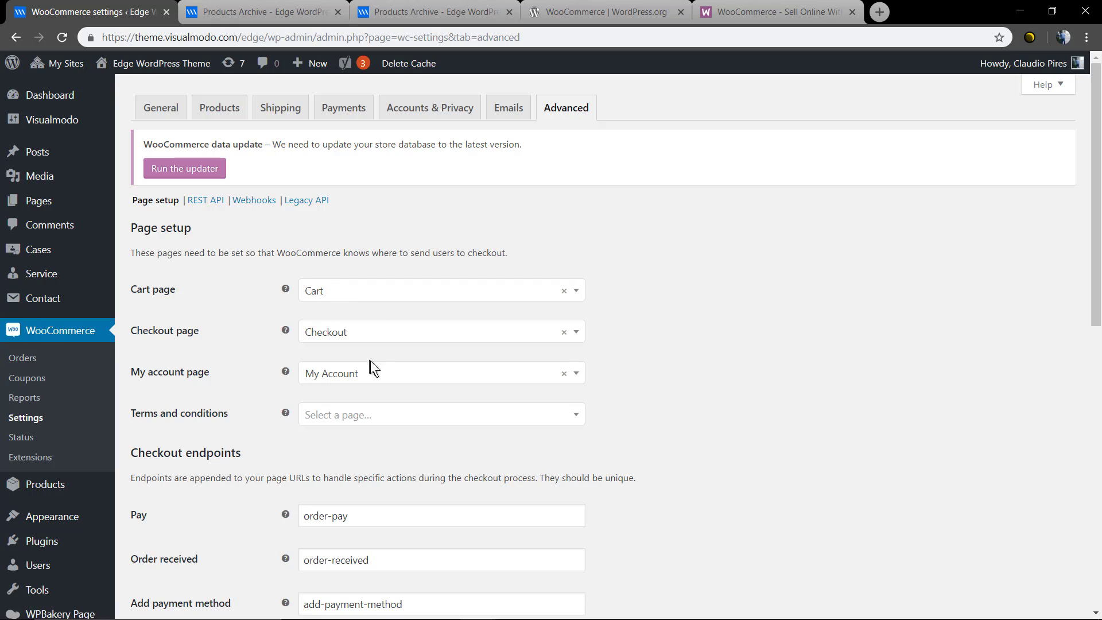
left_click(392, 382)
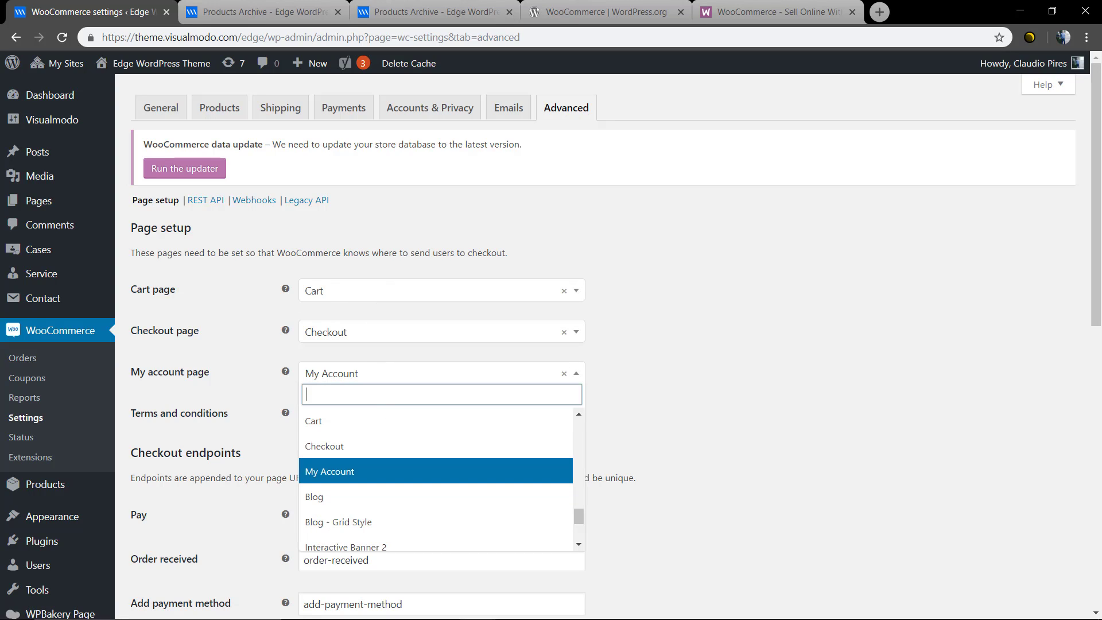
type("woo")
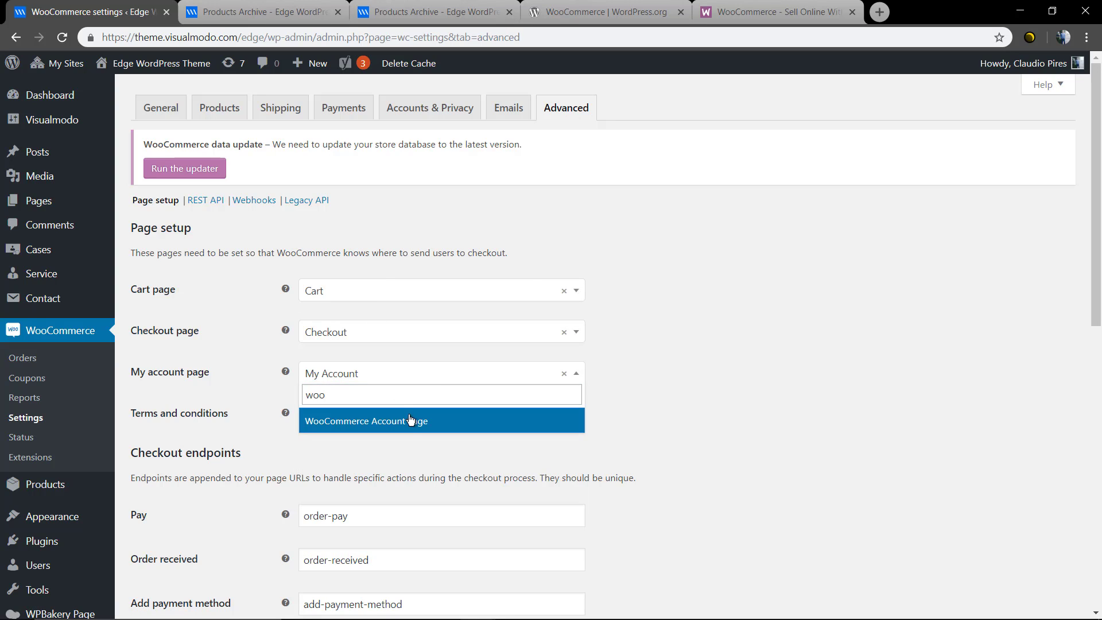
left_click(406, 422)
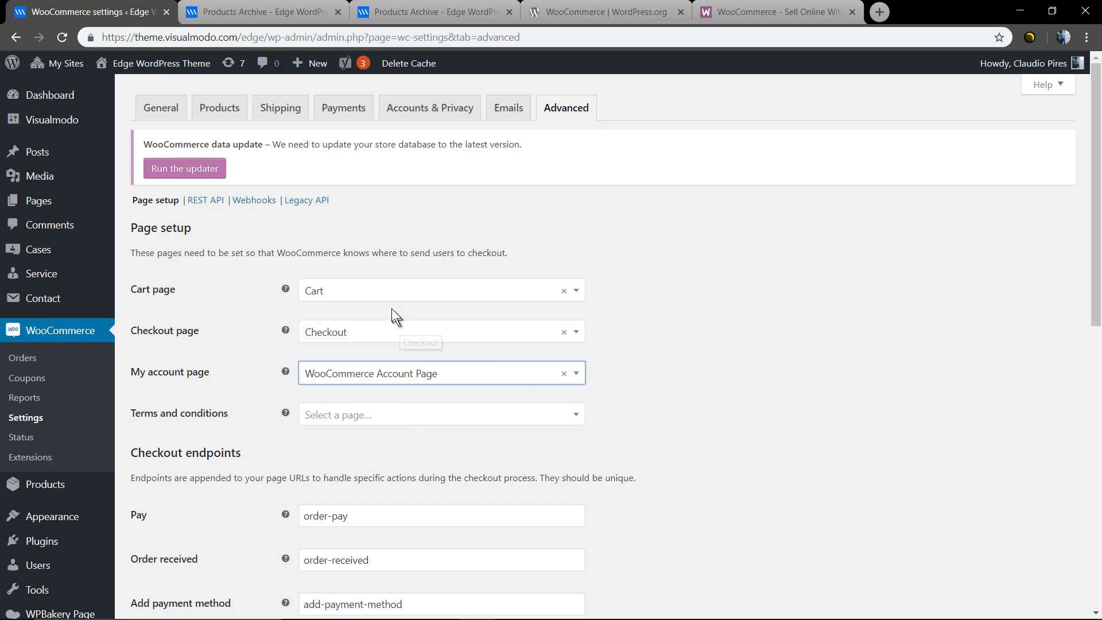
scroll(382, 293, "down", 7)
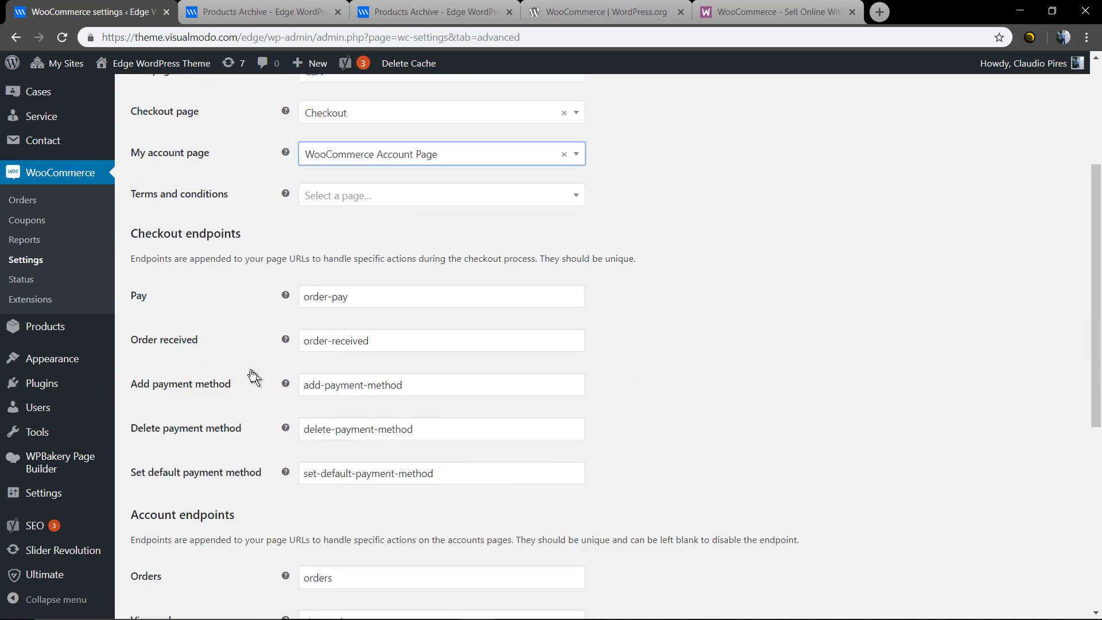
scroll(213, 370, "down", 4)
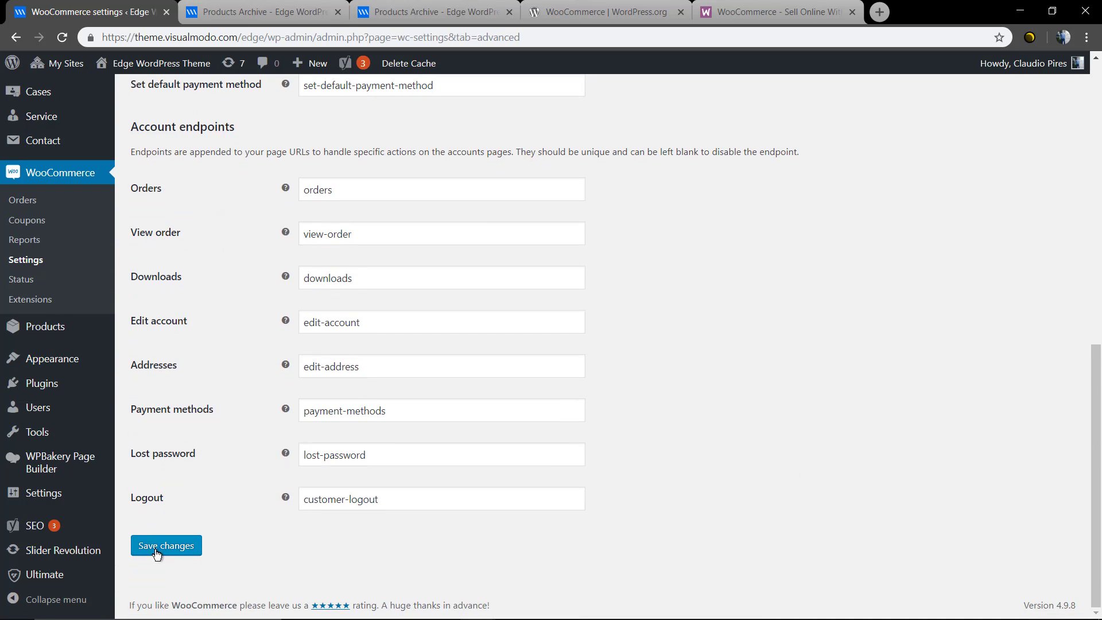
- In Appearance > Menus, add the WooCommerce Account Page to the Main Menu
mouse_move(75, 361)
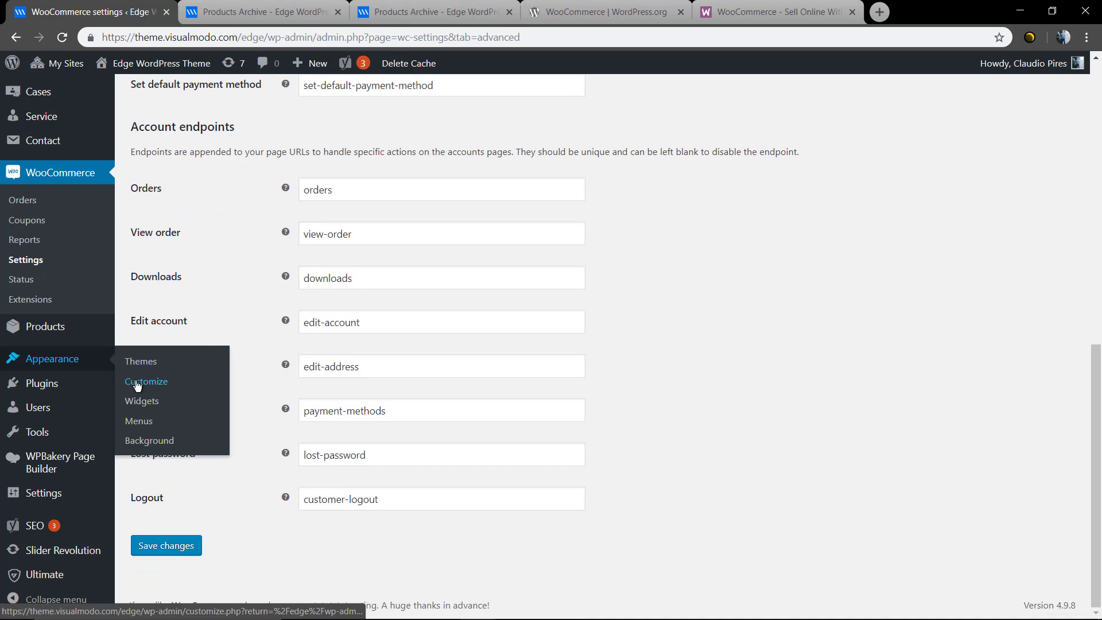
left_click(140, 421)
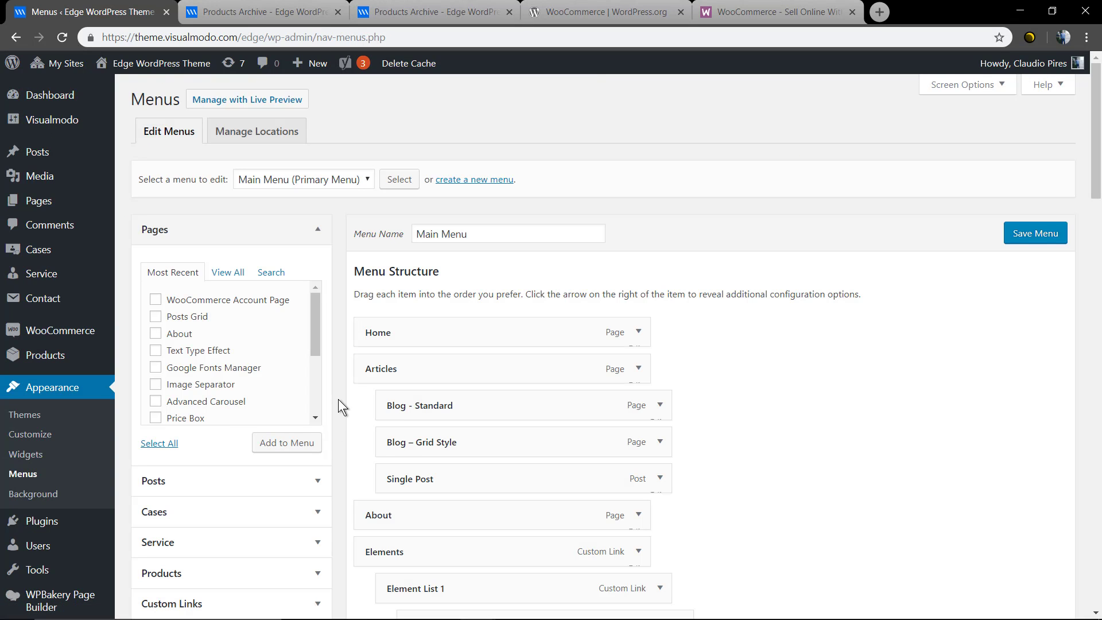
scroll(338, 405, "down", 3)
scroll(335, 414, "up", 3)
scroll(325, 325, "down", 1)
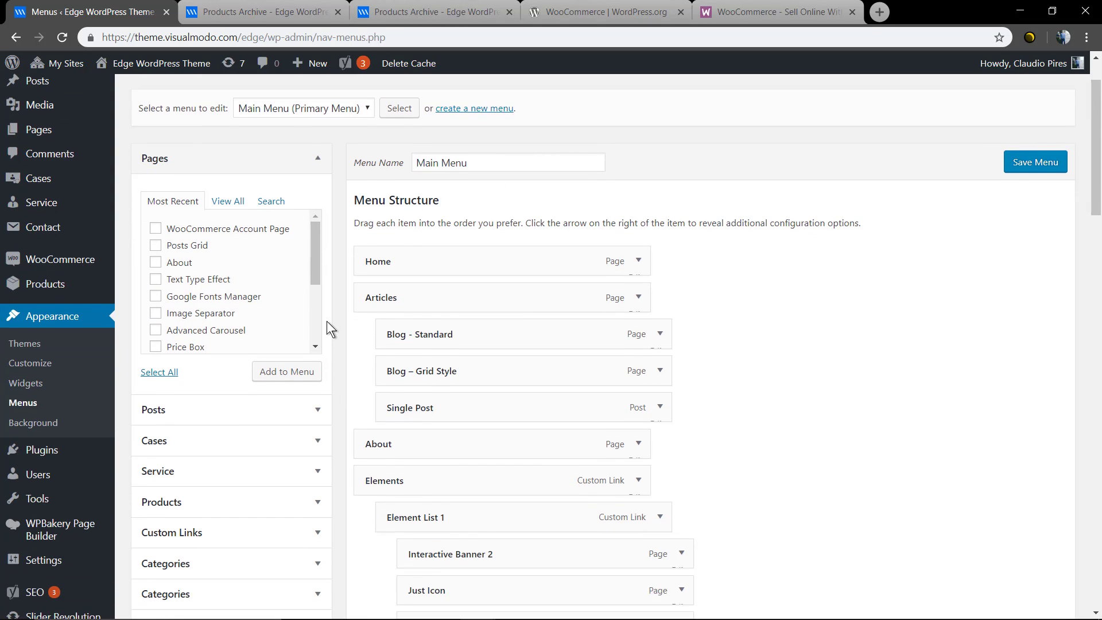
left_click(213, 235)
left_click(290, 370)
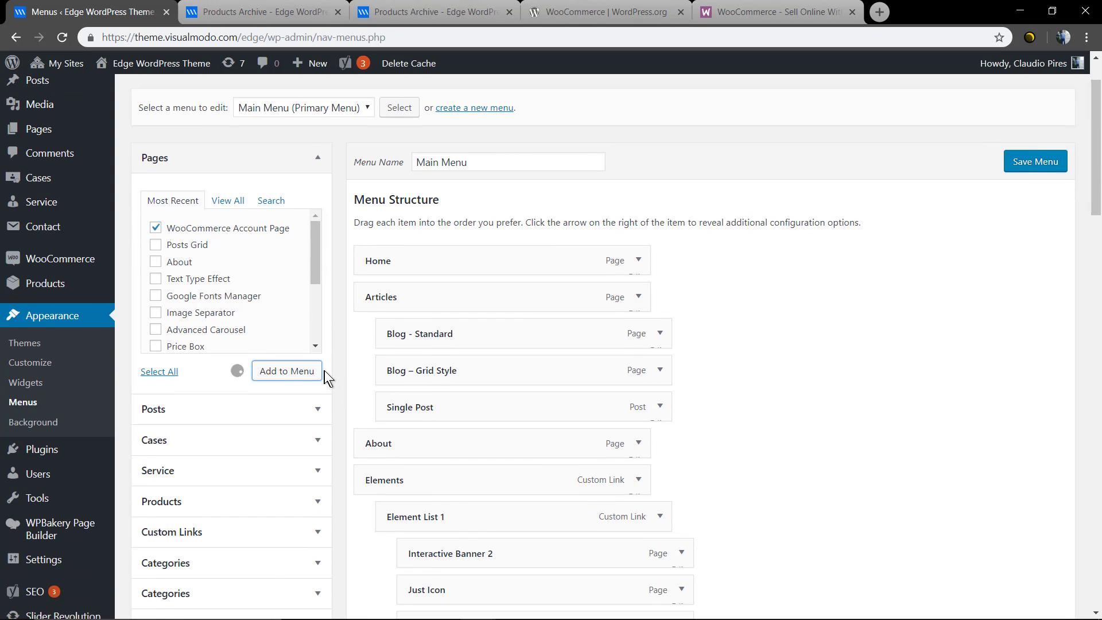
- Drag WooCommerce Account Page under Shop so it becomes a sub-item
scroll(325, 371, "down", 1)
scroll(339, 370, "down", 20)
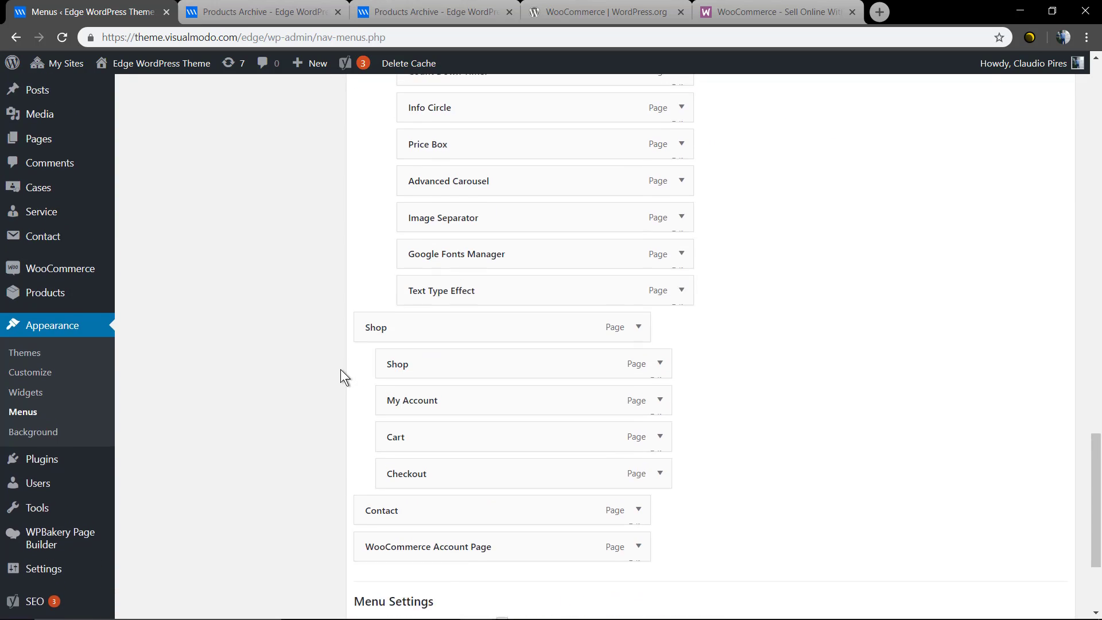
left_click_drag(397, 379, 466, 267)
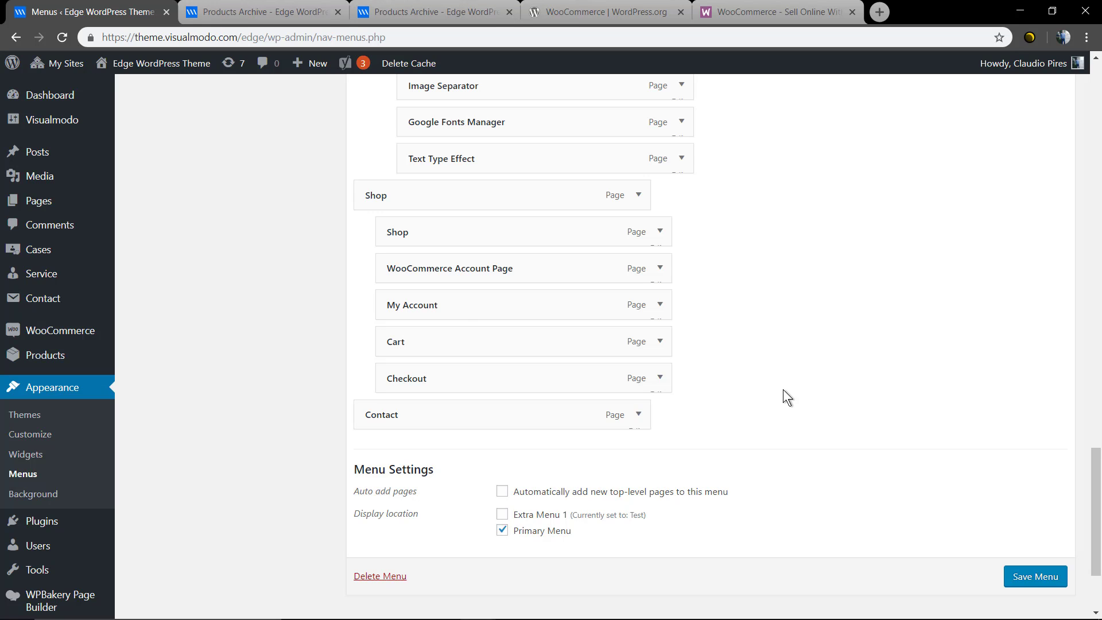
scroll(515, 433, "up", 15)
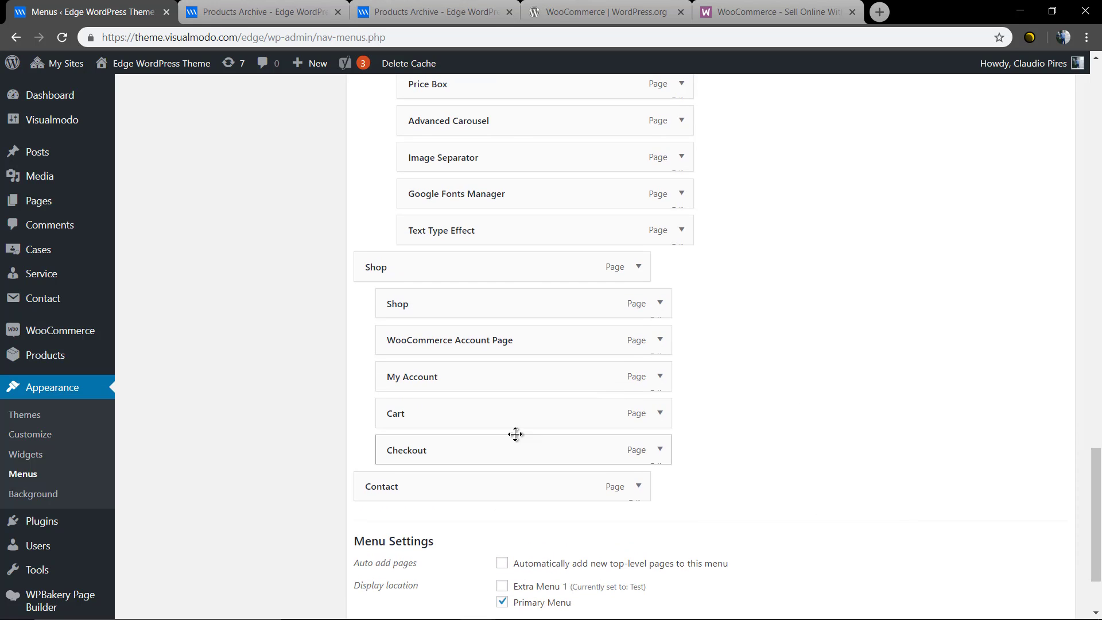
scroll(478, 447, "up", 9)
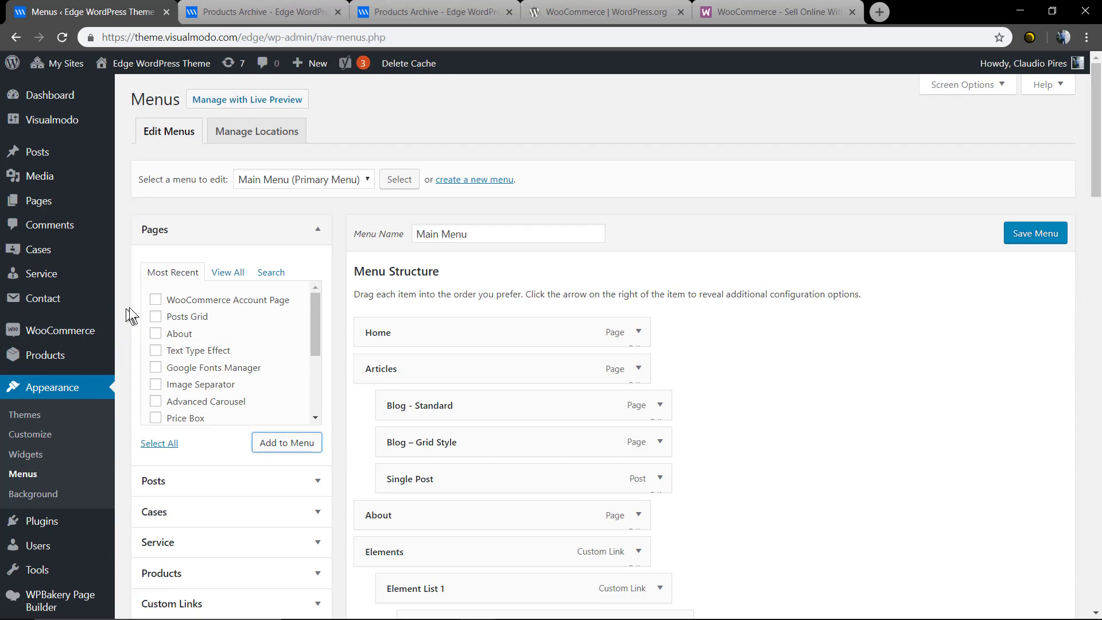
- View the storefront's Shop page, then go back to the Menus admin tab
left_click(284, 11)
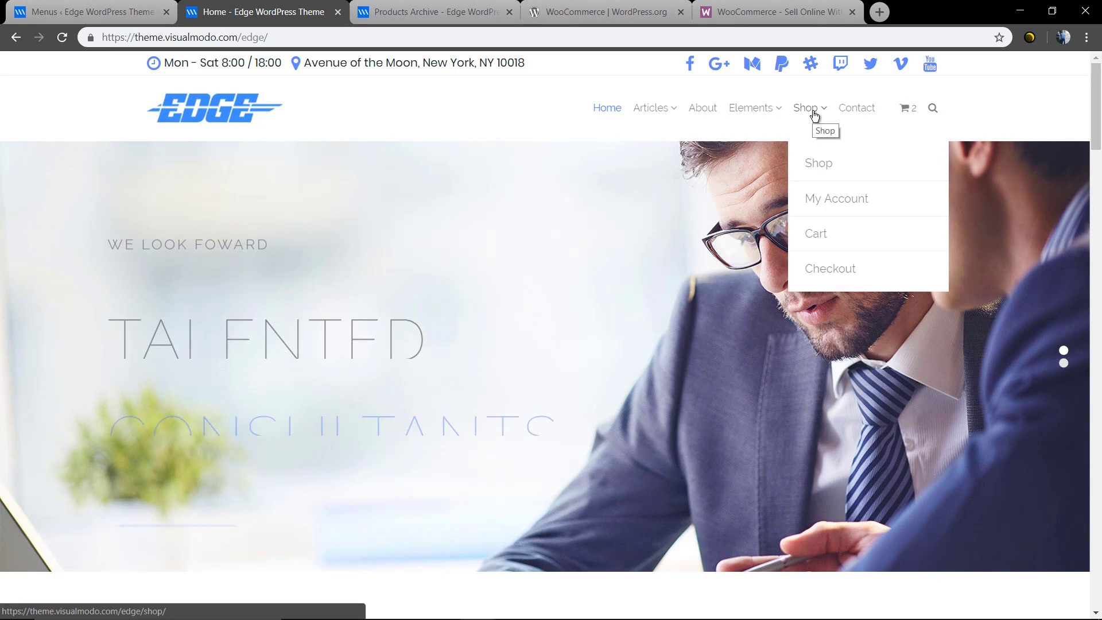
left_click(814, 115)
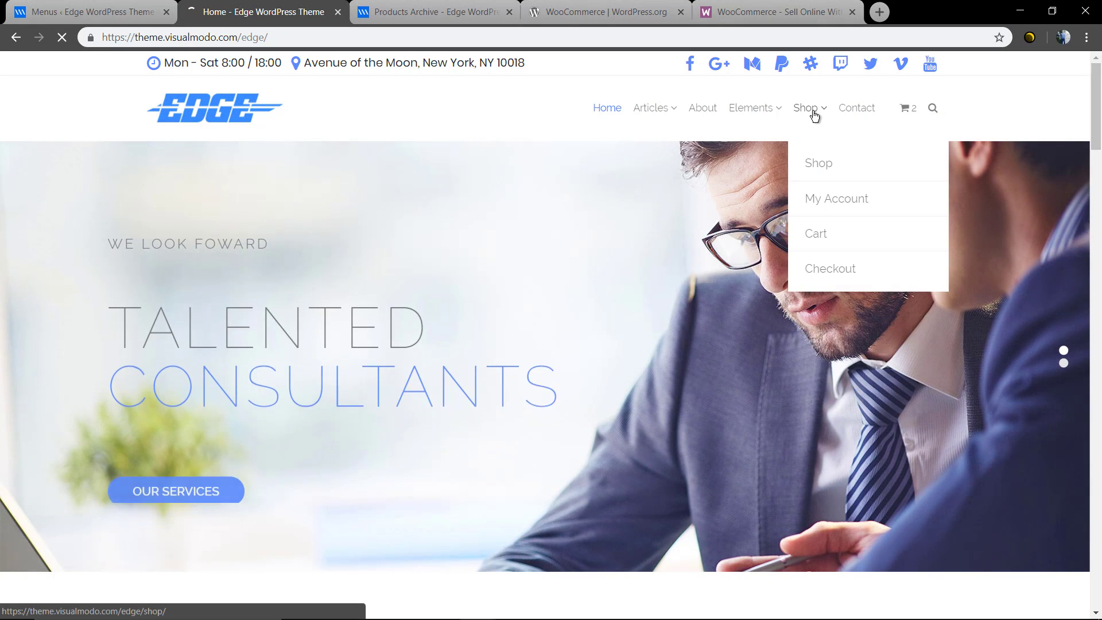
scroll(38, 295, "down", 5)
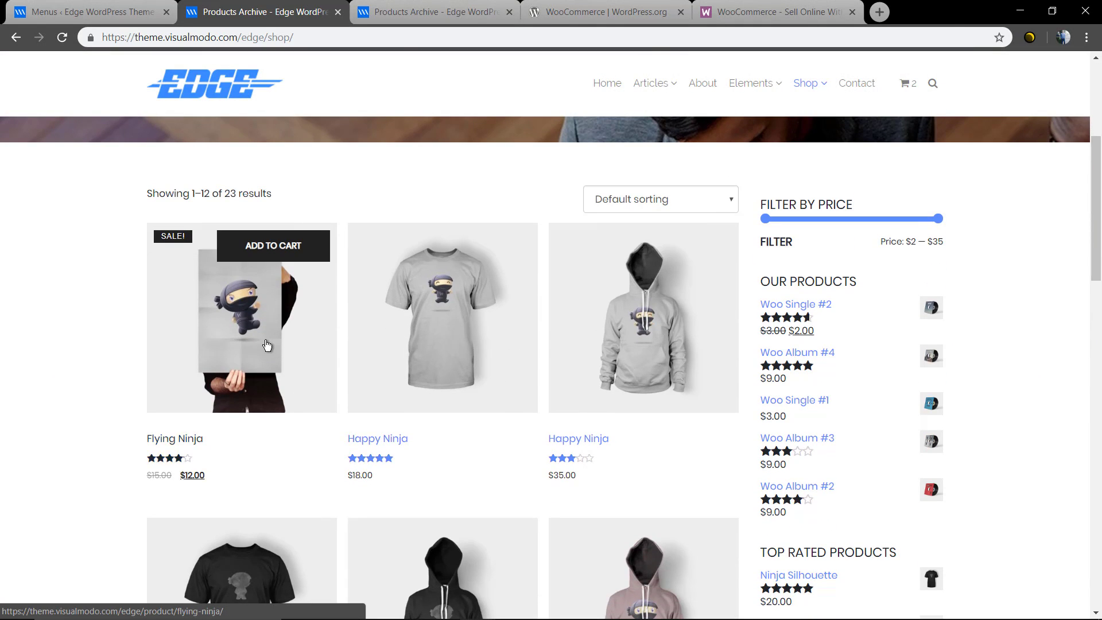
left_click(137, 12)
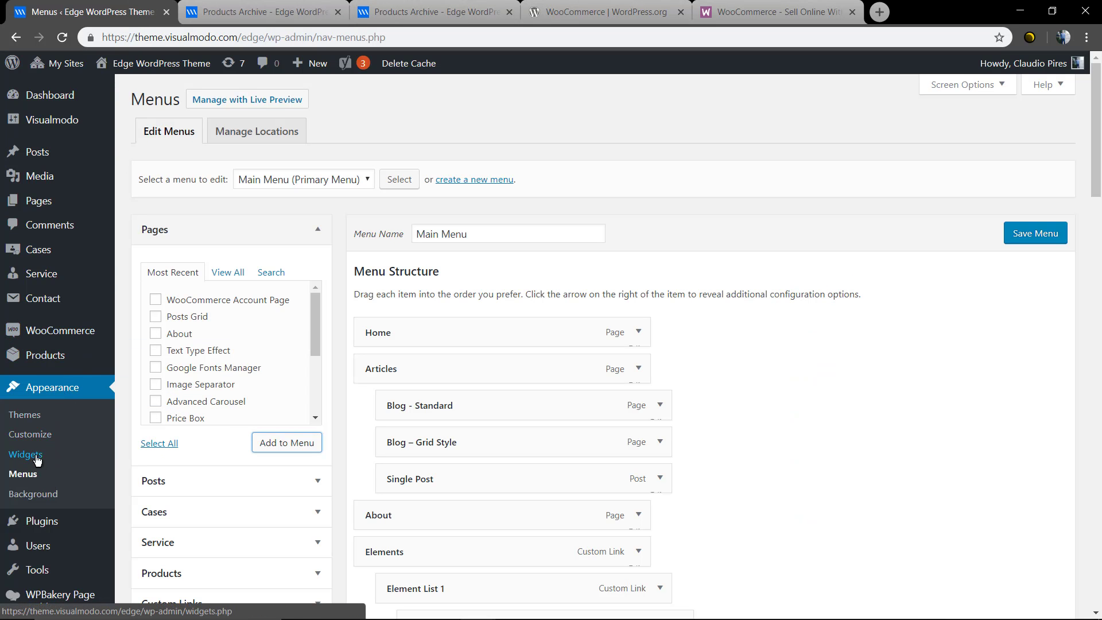
left_click(30, 435)
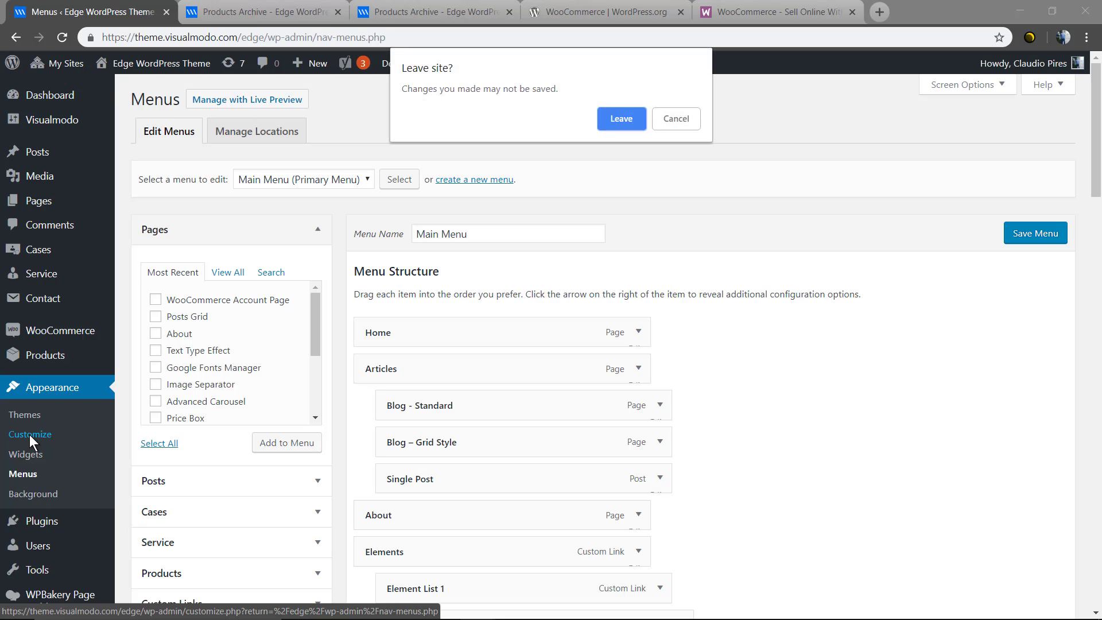
left_click(621, 118)
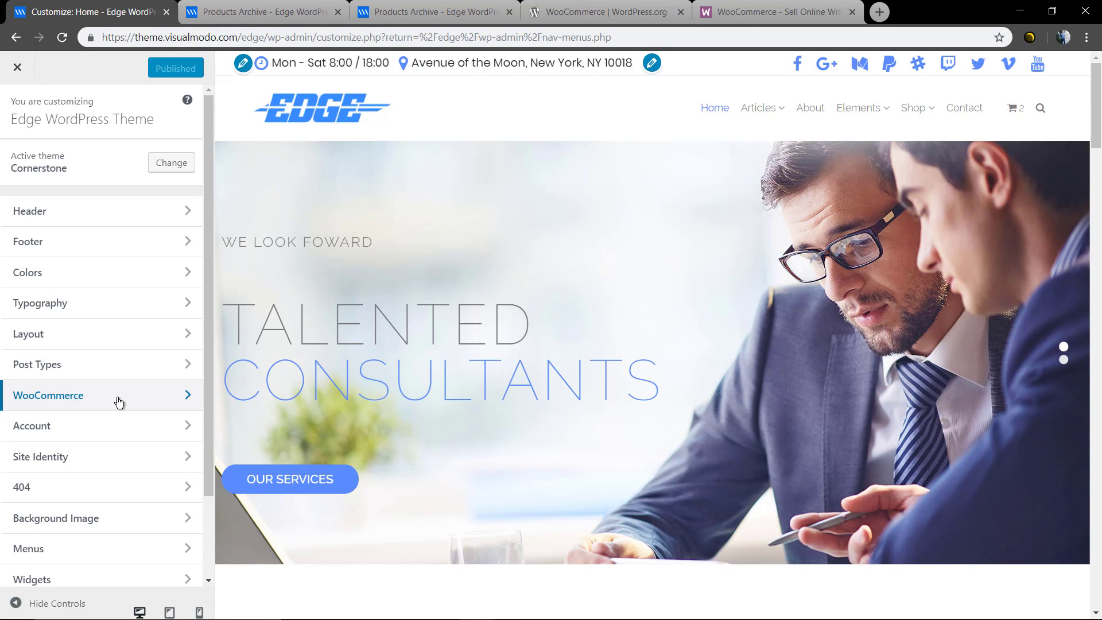
left_click(119, 402)
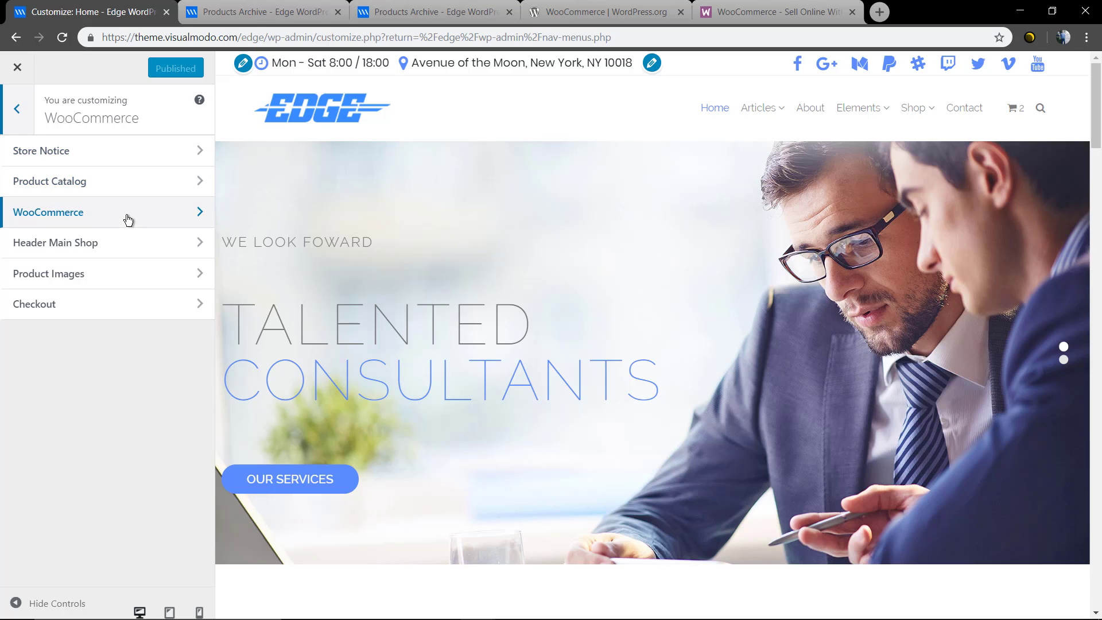
left_click(71, 275)
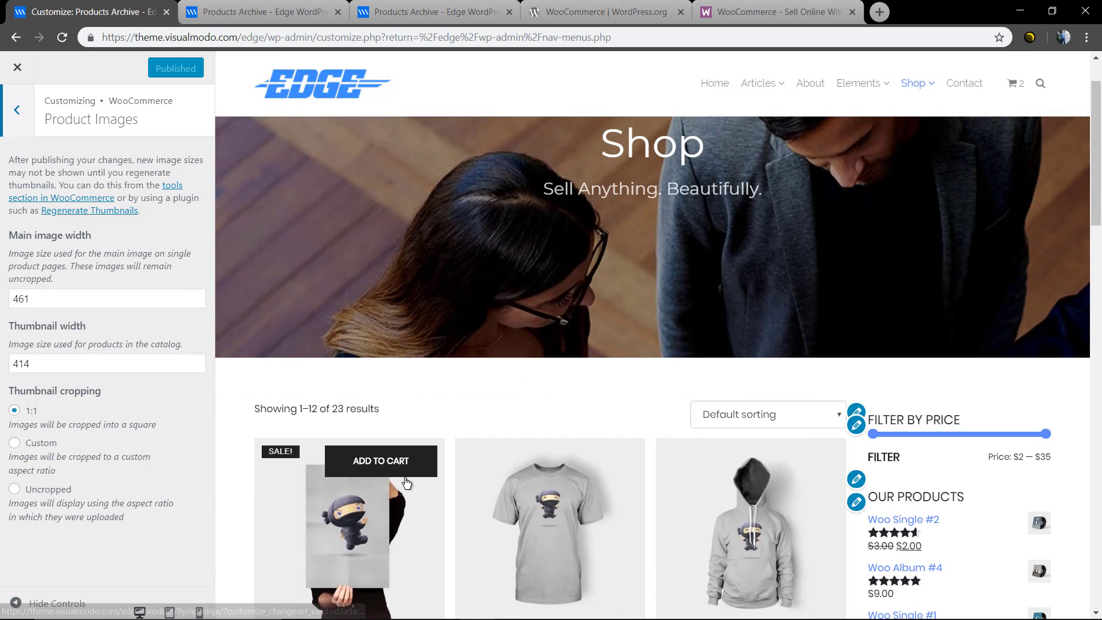
scroll(287, 459, "down", 1)
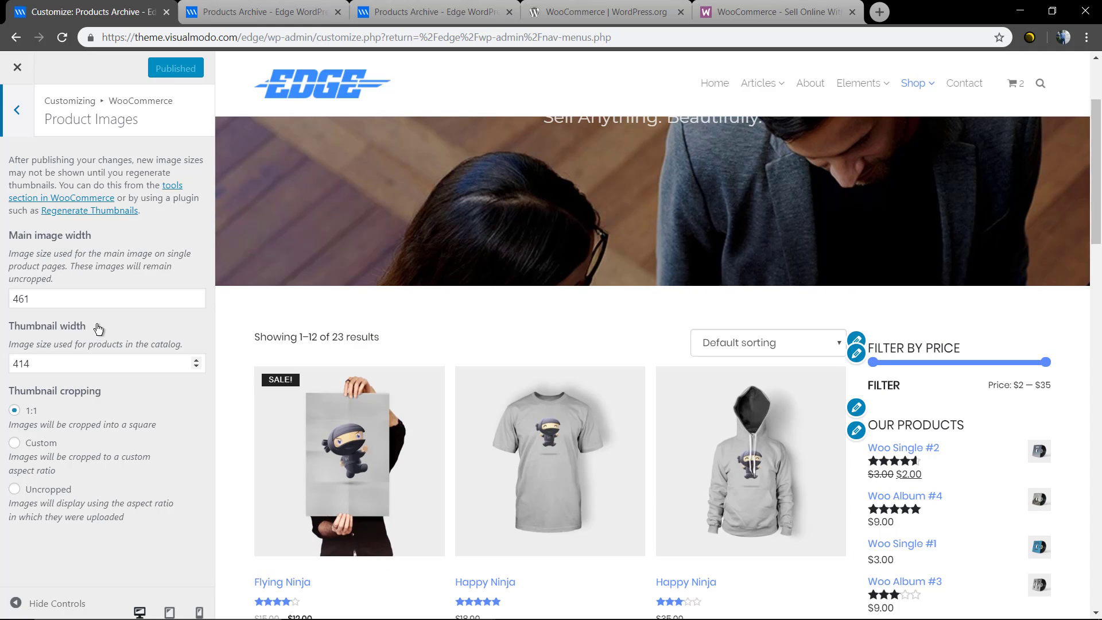
left_click(9, 126)
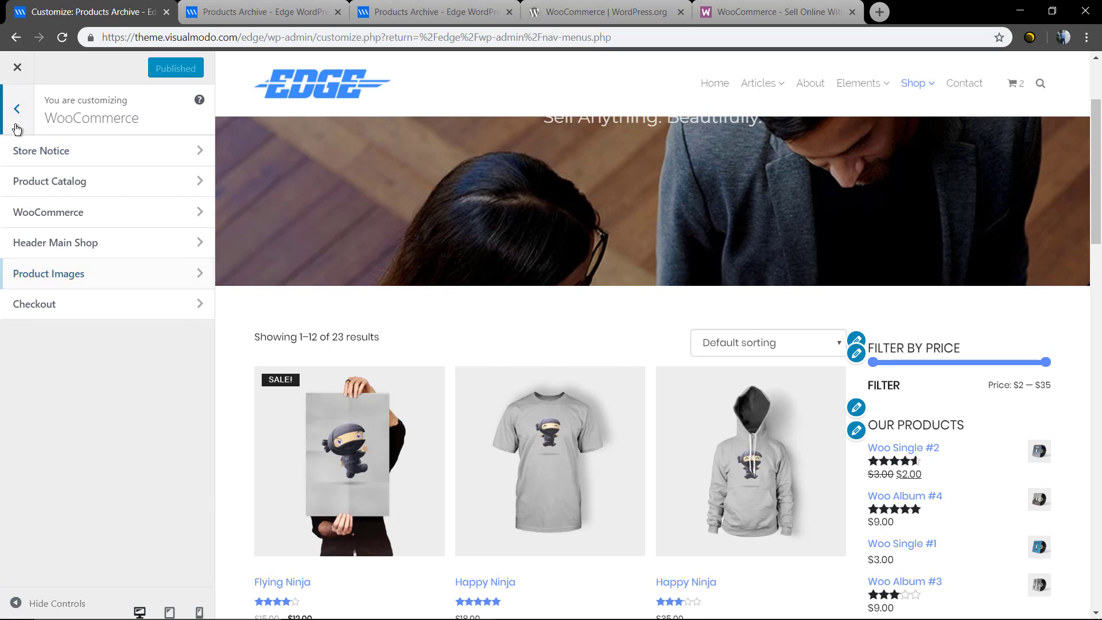
left_click(17, 130)
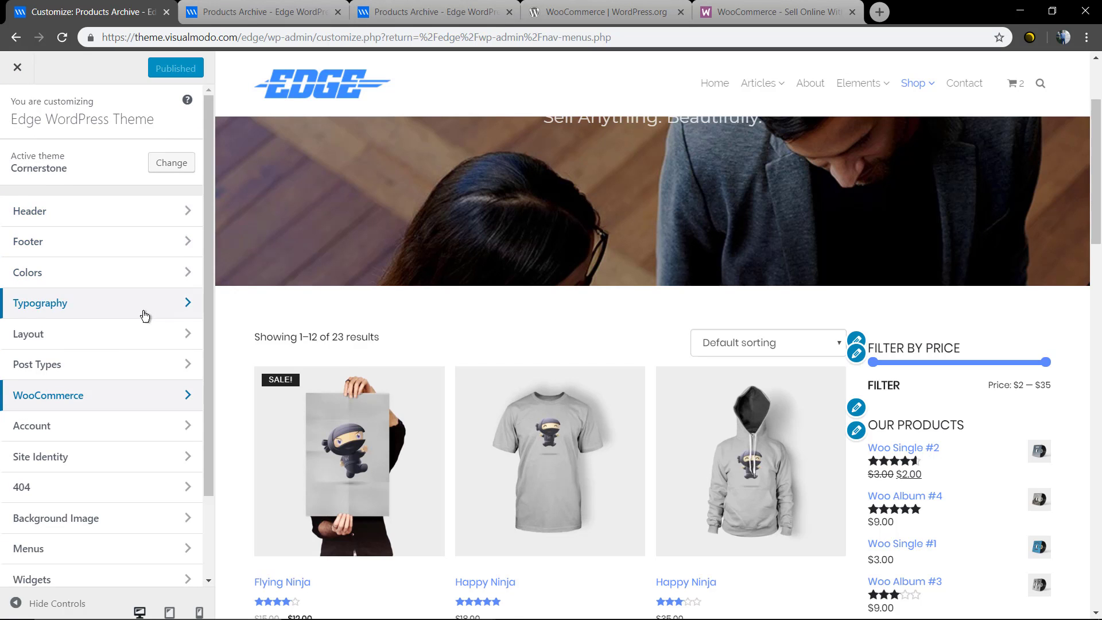
scroll(144, 312, "down", 1)
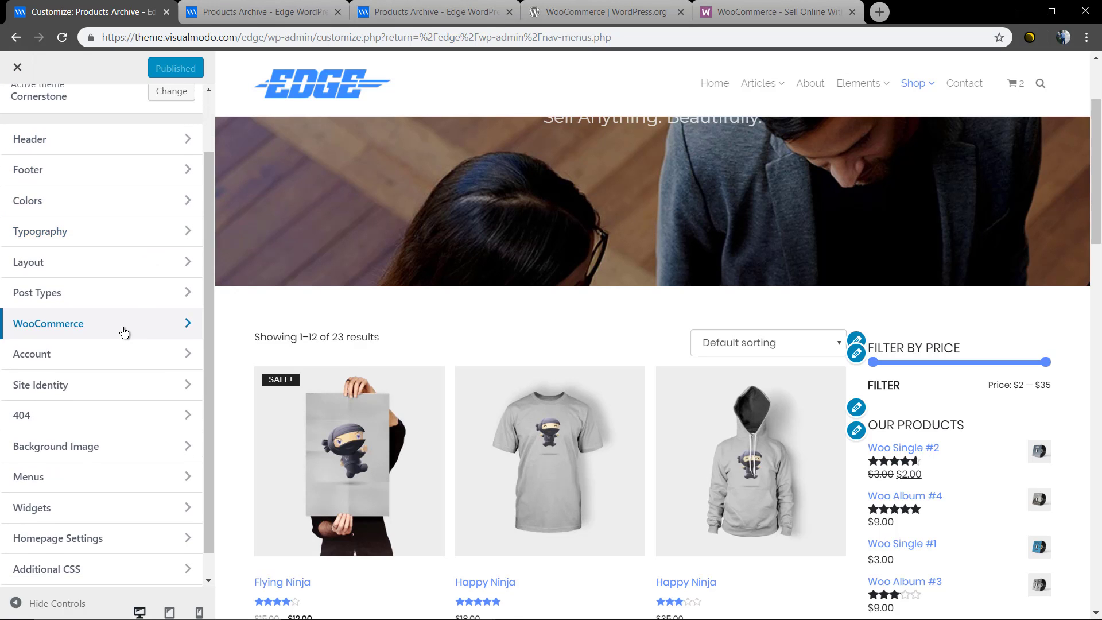
left_click(261, 12)
left_click(114, 12)
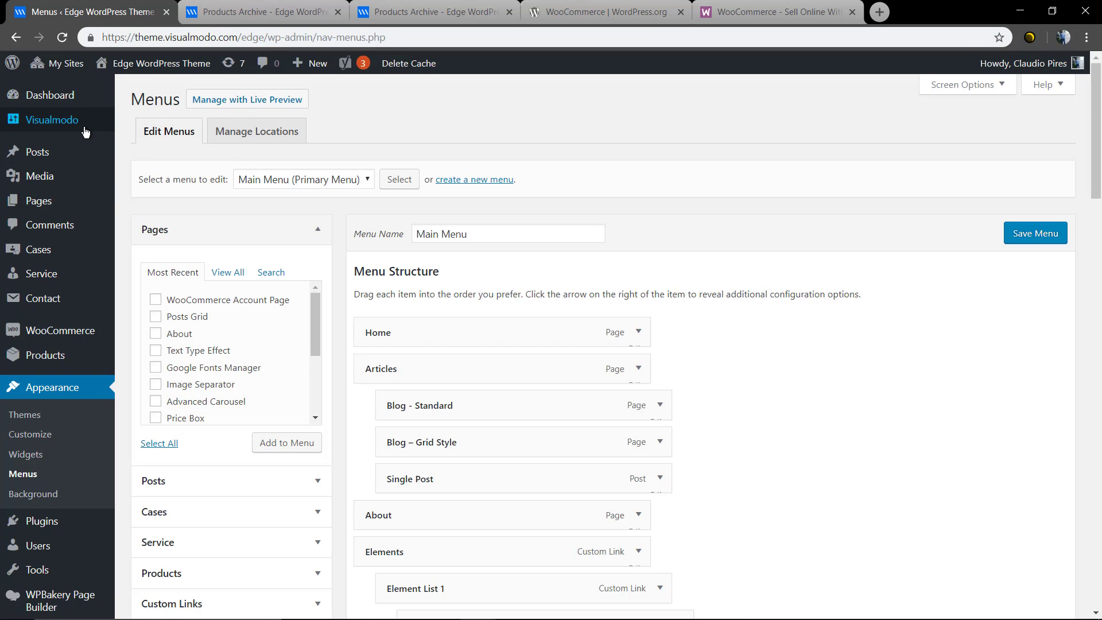
- Open Visualmodo Theme Options and show the WooCommerce section with shop and single product sidebar layouts
mouse_move(26, 123)
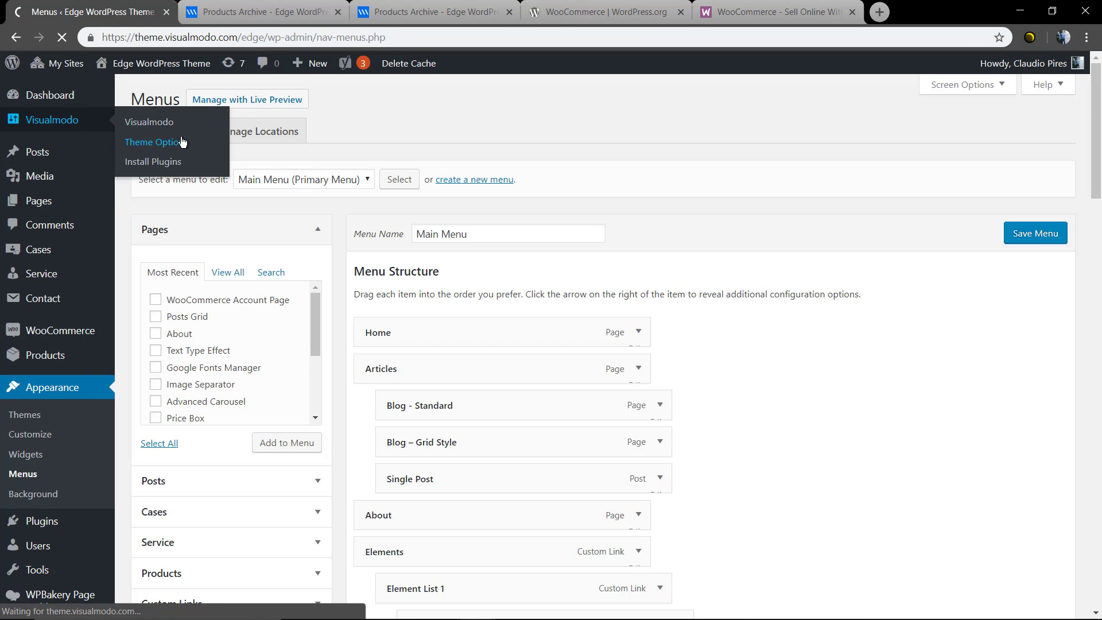
left_click(145, 144)
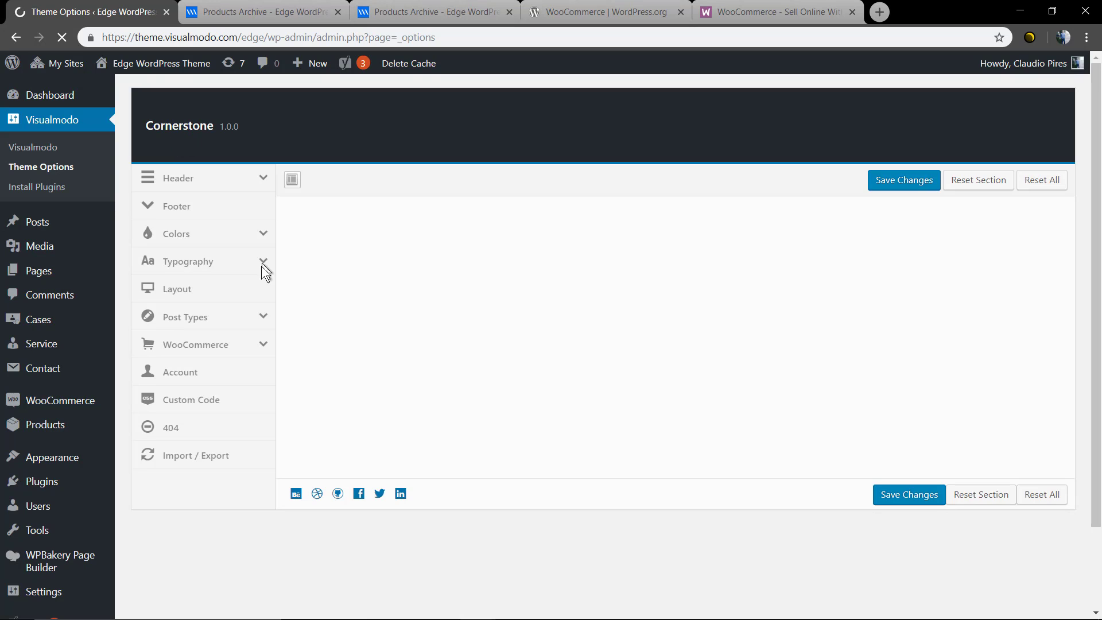
scroll(241, 339, "down", 2)
left_click(210, 335)
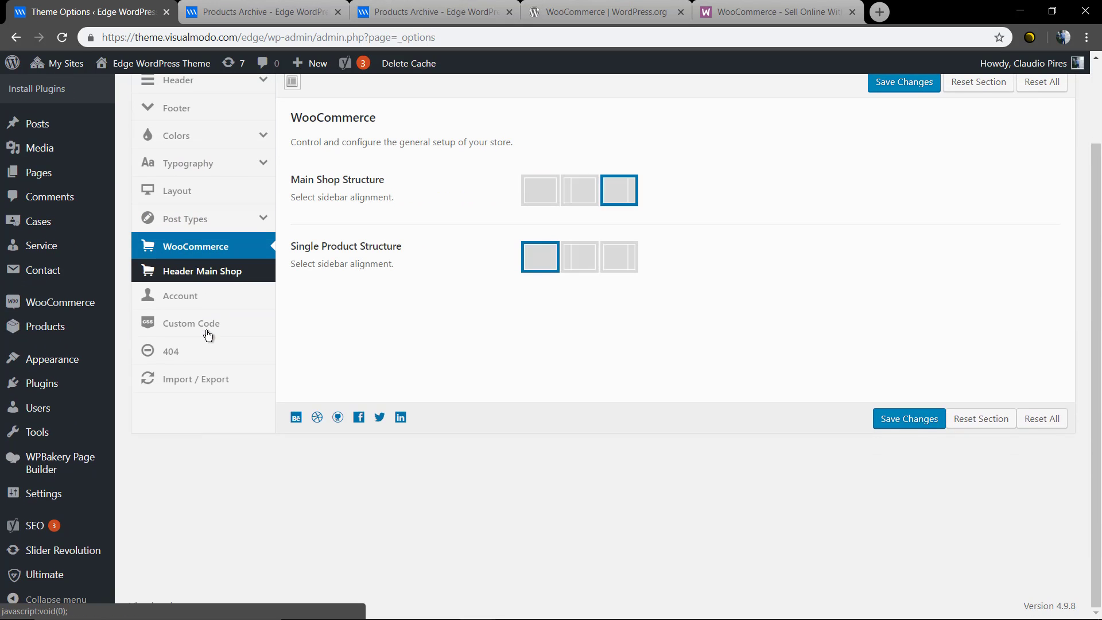
scroll(308, 344, "up", 2)
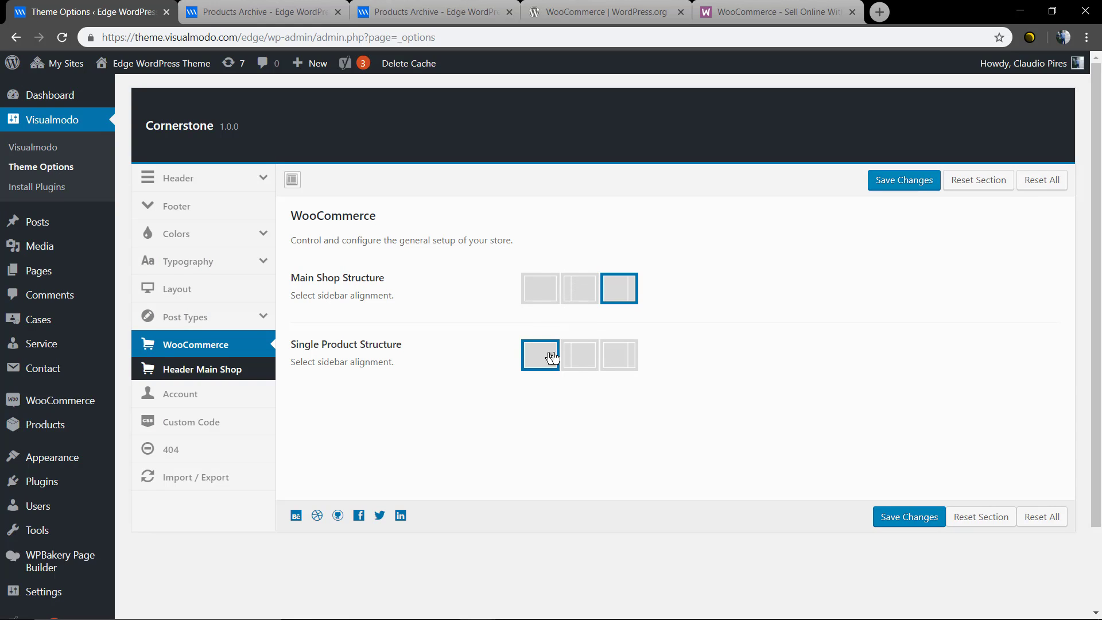
- In Header Main Shop, set Overlay Navigation Menu to No, save, and reload the Shop page
left_click(222, 370)
scroll(496, 371, "down", 1)
scroll(492, 363, "up", 1)
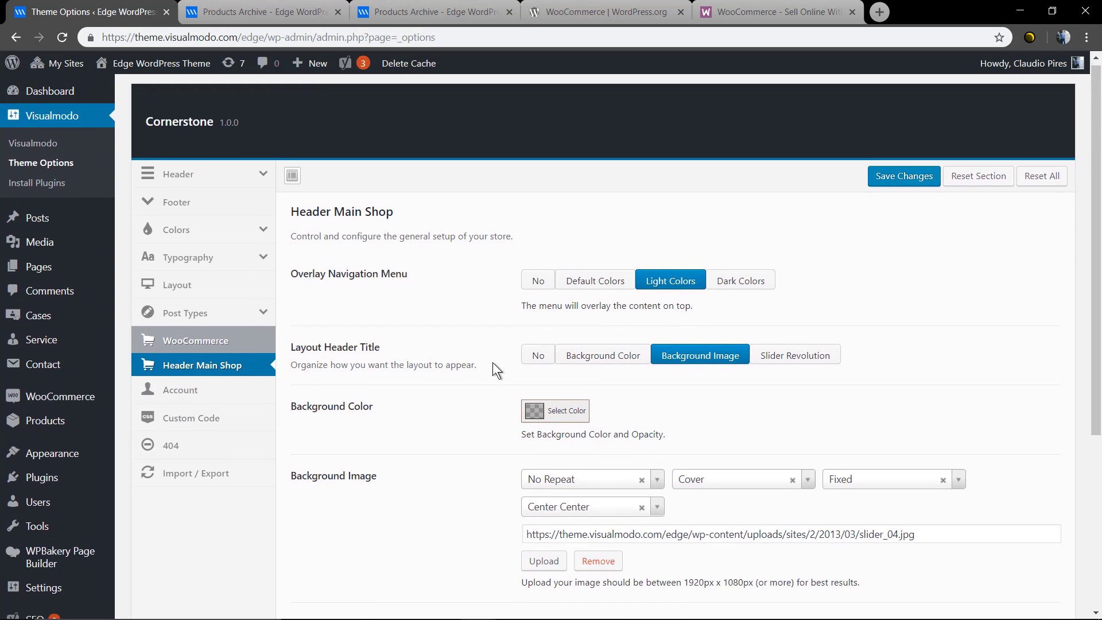
scroll(493, 338, "down", 1)
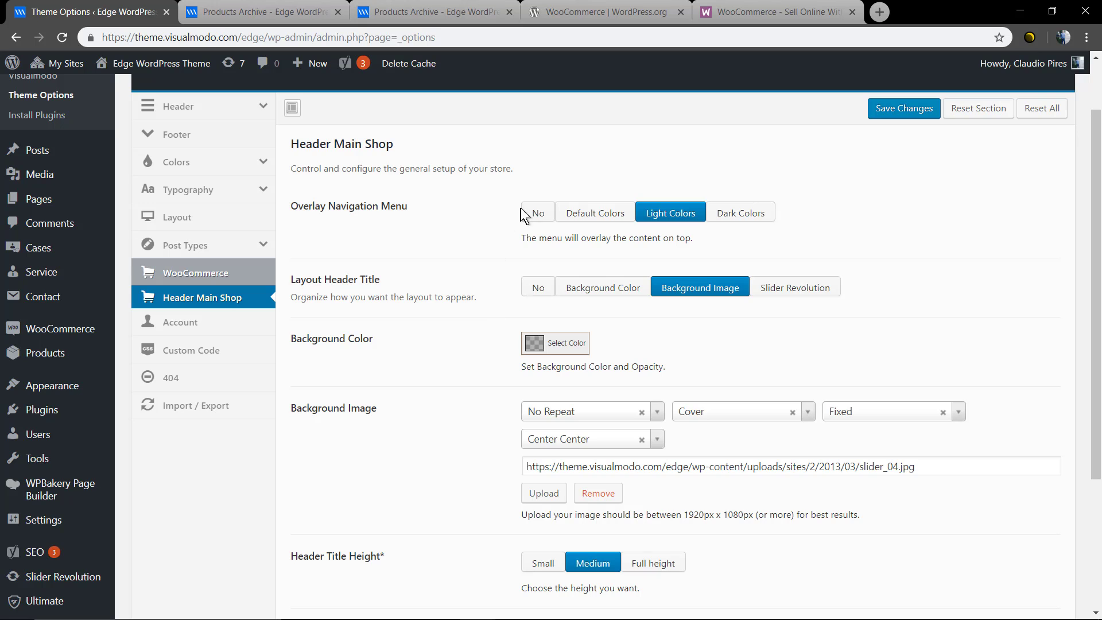
left_click(542, 216)
scroll(859, 180, "up", 1)
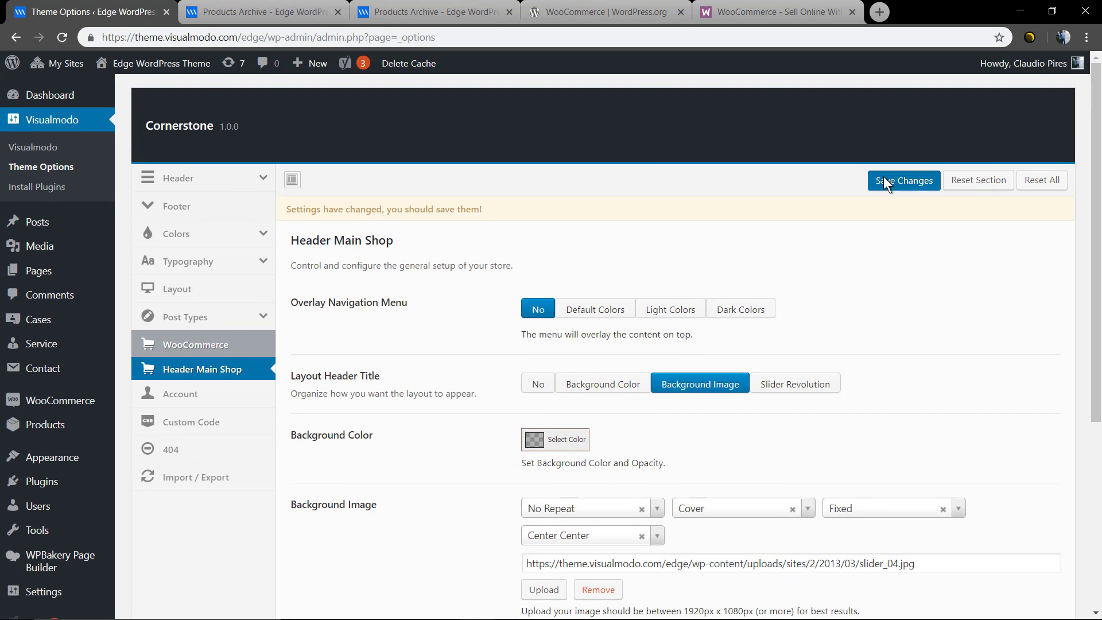
left_click(886, 177)
left_click(244, 8)
key("F5")
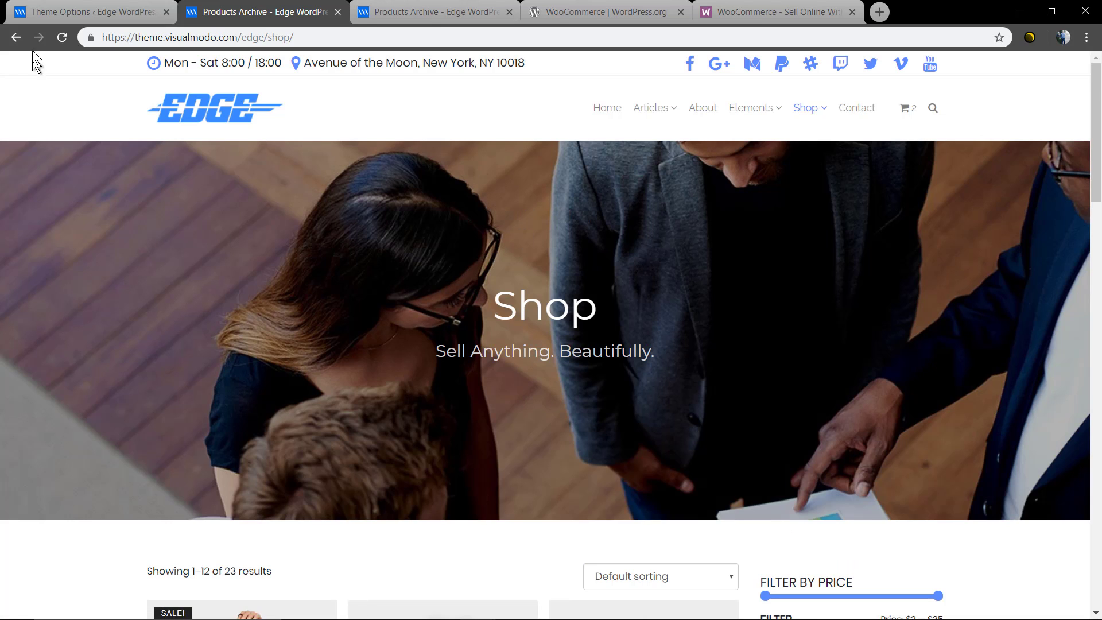
- Set Overlay Navigation Menu back to Light Colors, save, and reload the Shop page again
left_click(86, 11)
left_click(671, 309)
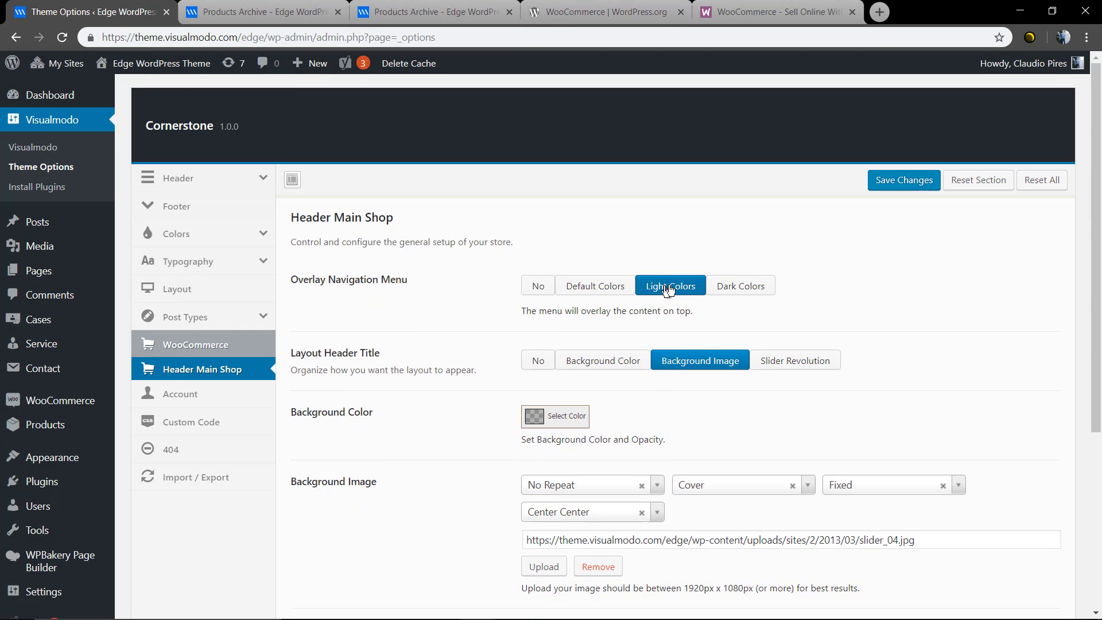
left_click(888, 182)
left_click(261, 12)
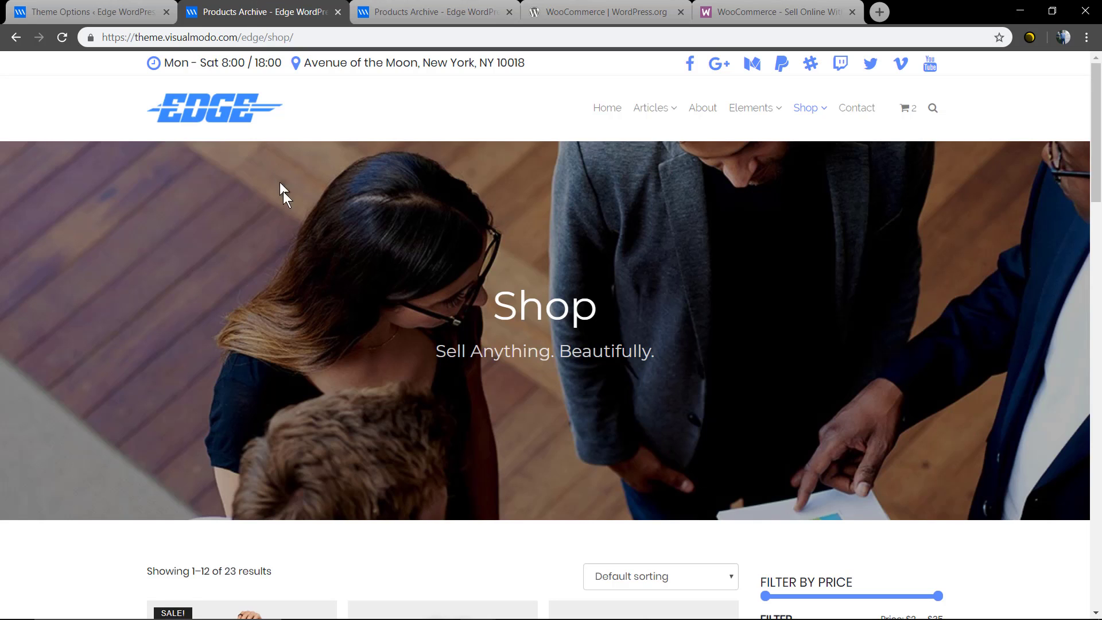
key("F5")
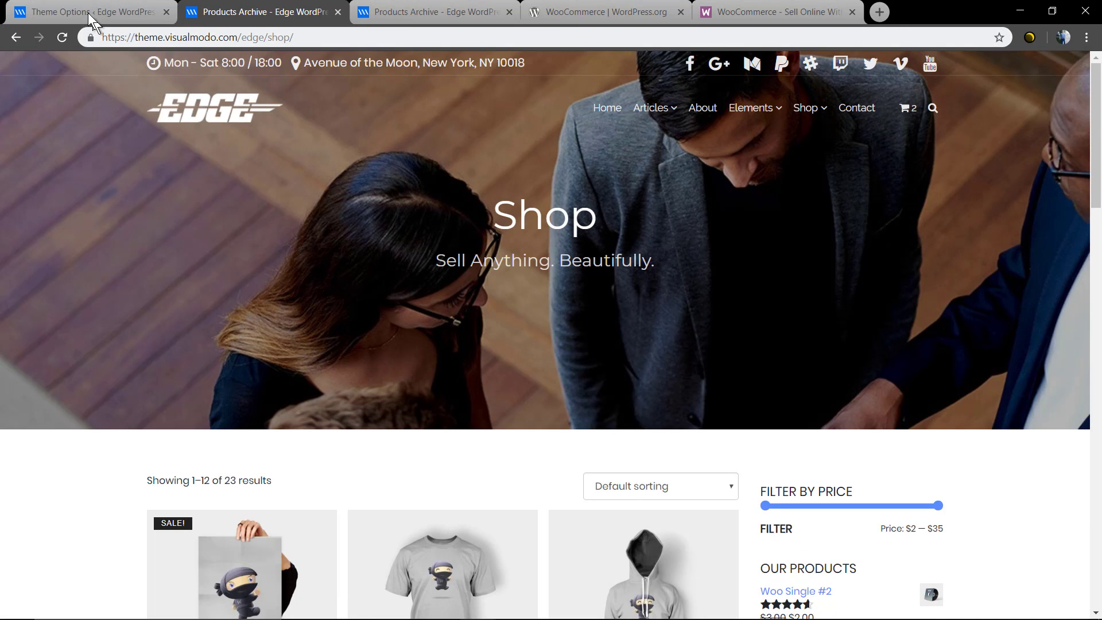
left_click(88, 12)
scroll(498, 364, "down", 4)
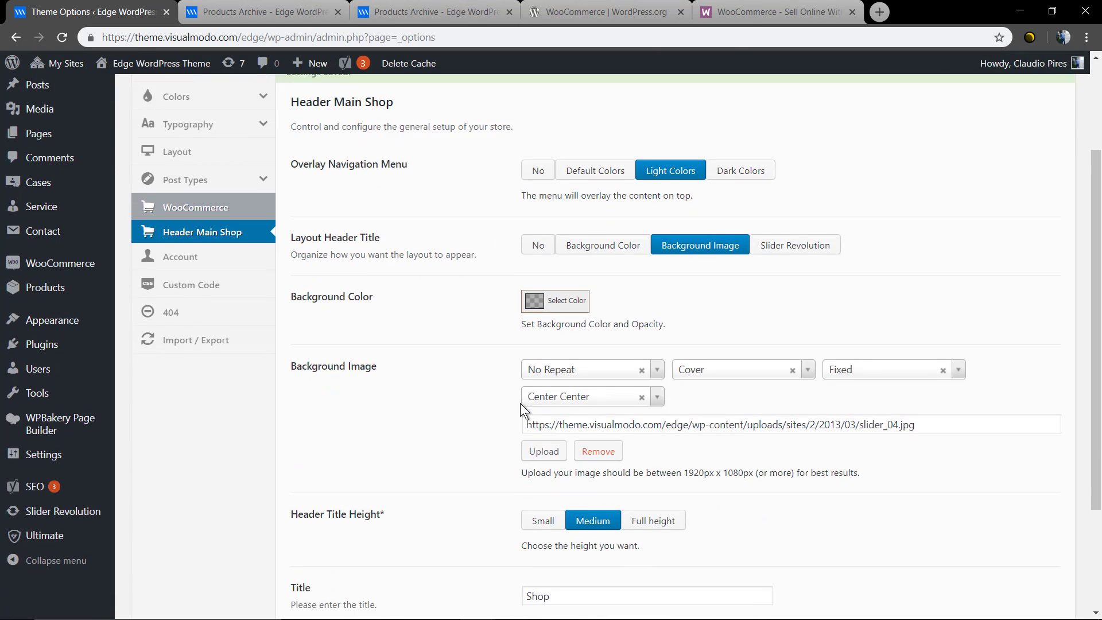
scroll(591, 306, "down", 1)
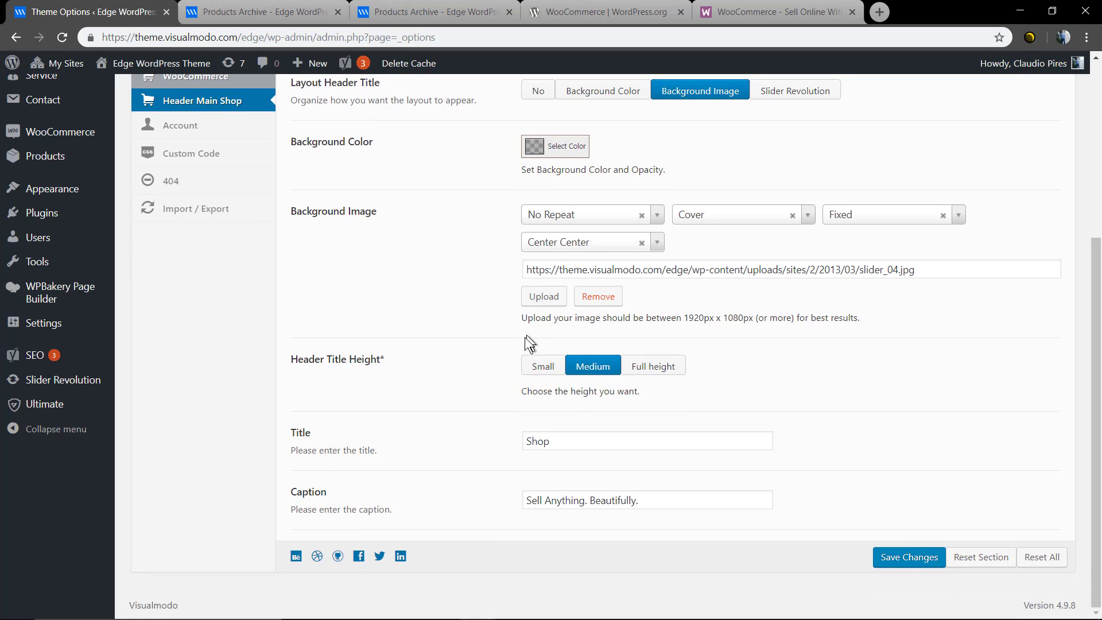